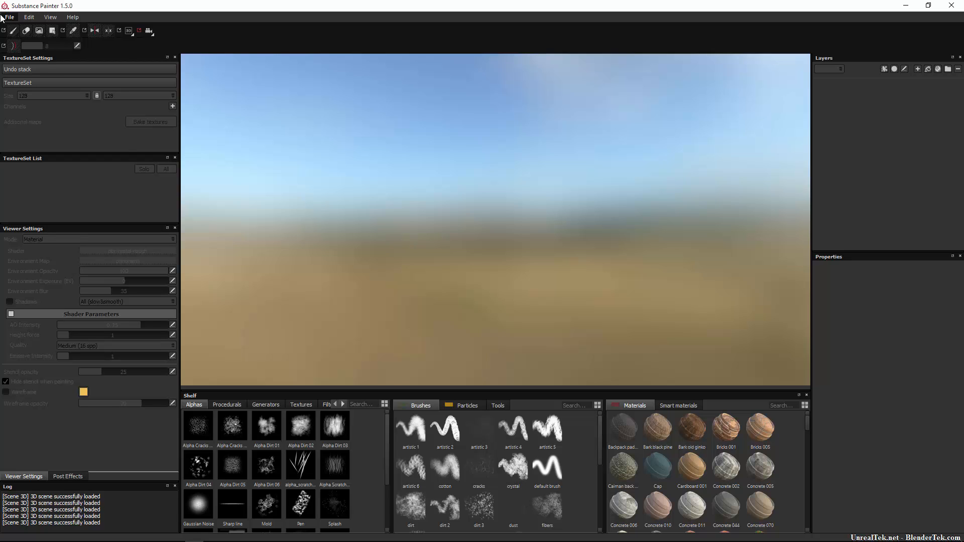
Create a new project from the GasPump_TutorialVersion.fbx mesh with DirectX normal format and 1024 document resolution
{"action": "left_click", "coordinate": [2, 18]}
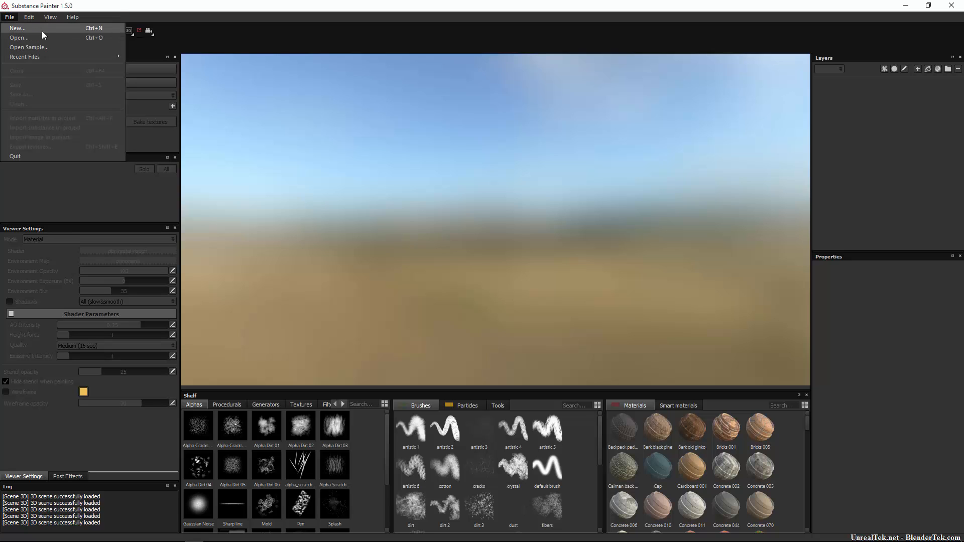
{"action": "left_click", "coordinate": [41, 30]}
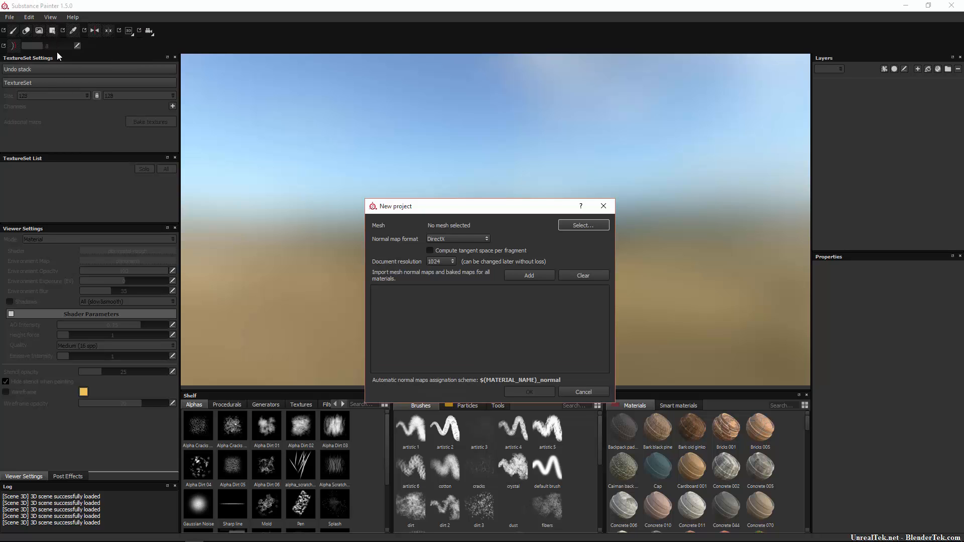
{"action": "left_click", "coordinate": [573, 226]}
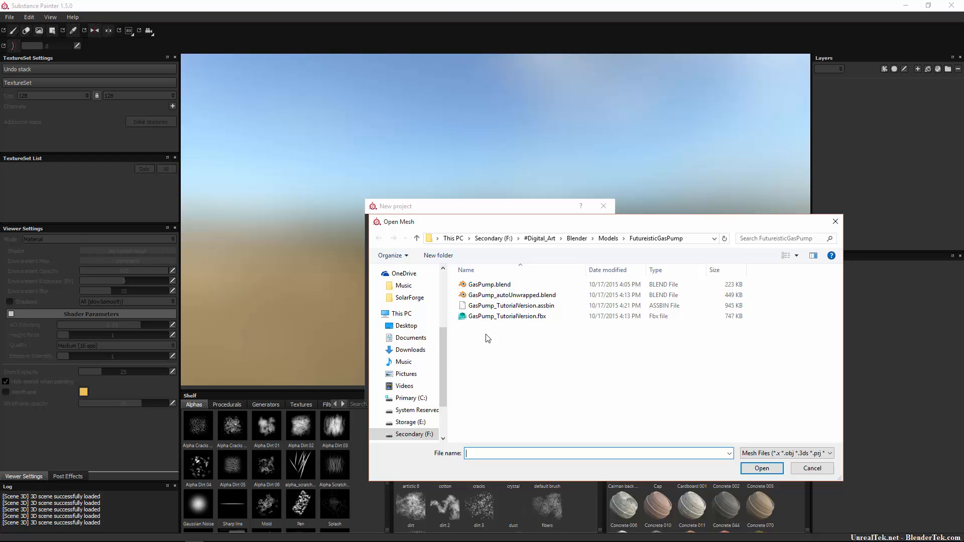
{"action": "double_click", "coordinate": [541, 320]}
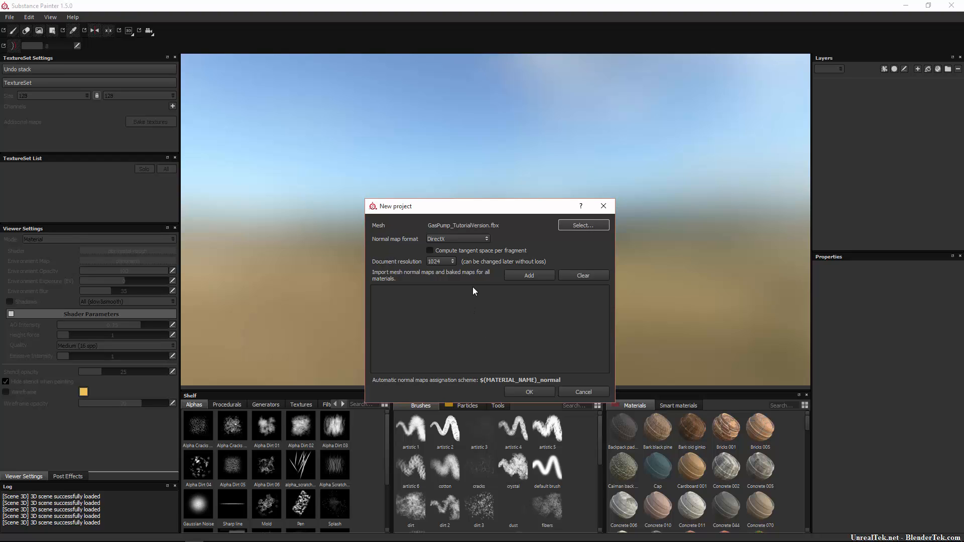
{"action": "left_click", "coordinate": [460, 238]}
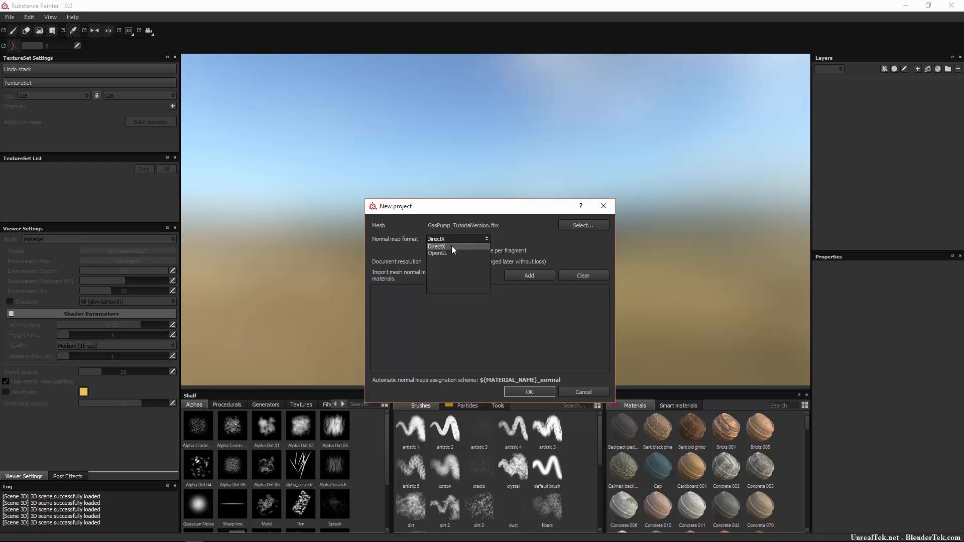
{"action": "left_click", "coordinate": [451, 246]}
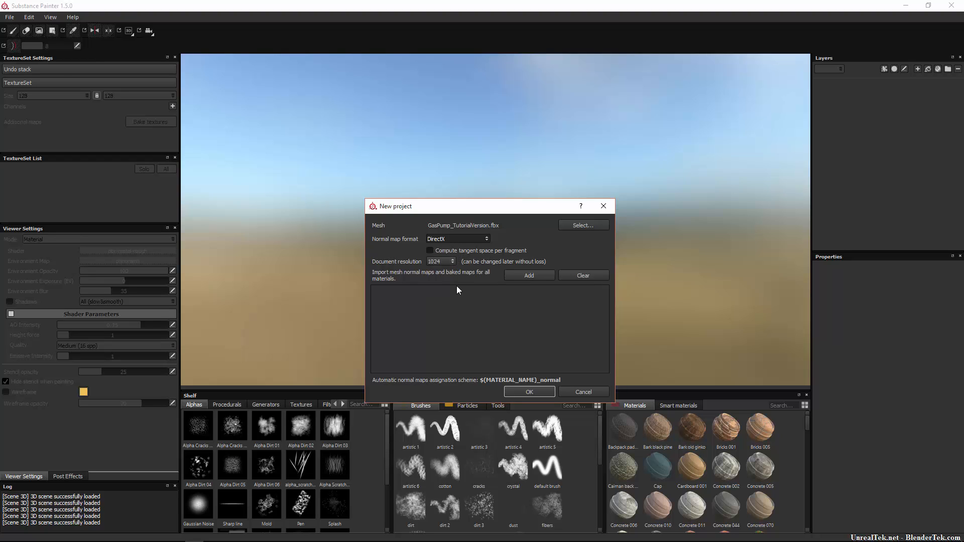
{"action": "left_click", "coordinate": [441, 262]}
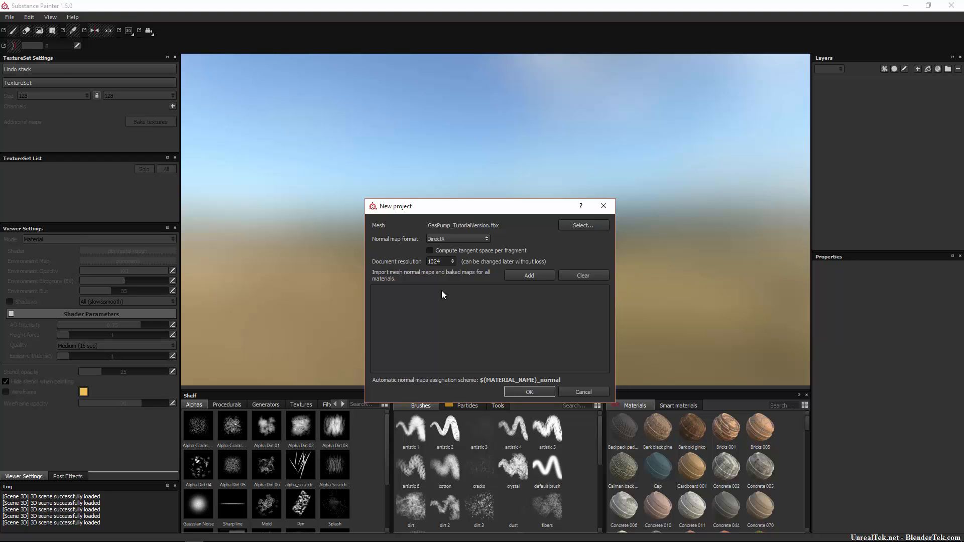
{"action": "left_click", "coordinate": [524, 393]}
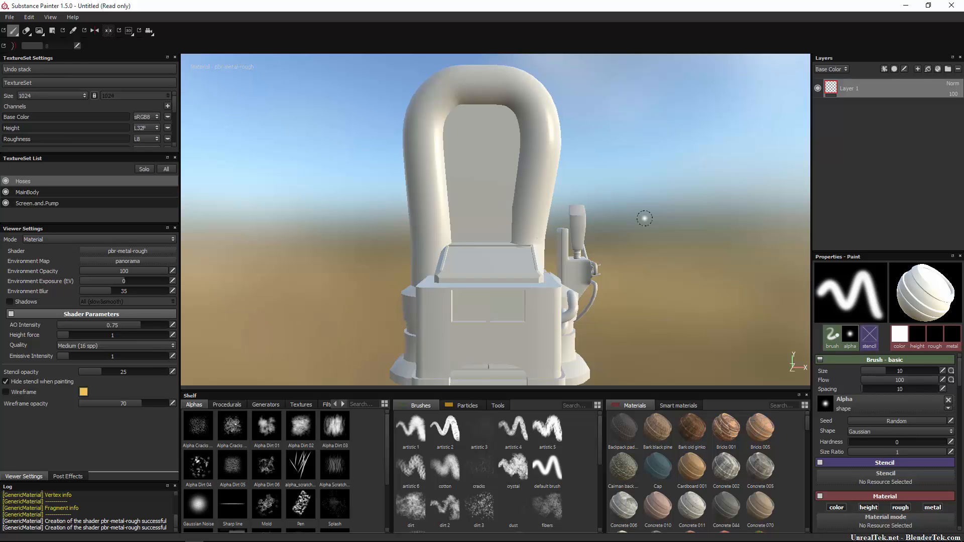
Isolate the Hoses texture set and then MainBody to examine which parts of the gas pump each covers
{"action": "mouse_move", "coordinate": [642, 228]}
{"action": "left_mouse_down", "text": "alt"}
{"action": "mouse_move", "coordinate": [325, 222]}
{"action": "mouse_move", "coordinate": [391, 265]}
{"action": "mouse_move", "coordinate": [702, 233]}
{"action": "mouse_move", "coordinate": [578, 241]}
{"action": "mouse_move", "coordinate": [684, 249]}
{"action": "mouse_move", "coordinate": [643, 230]}
{"action": "left_mouse_up", "text": "alt"}
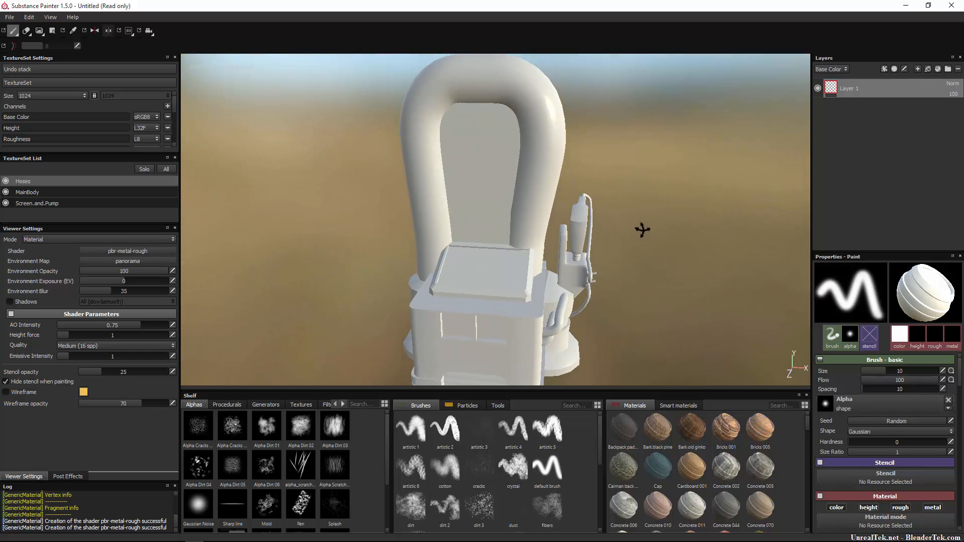
{"action": "middle_click_drag", "start_coordinate": [639, 273], "coordinate": [646, 232], "text": "alt"}
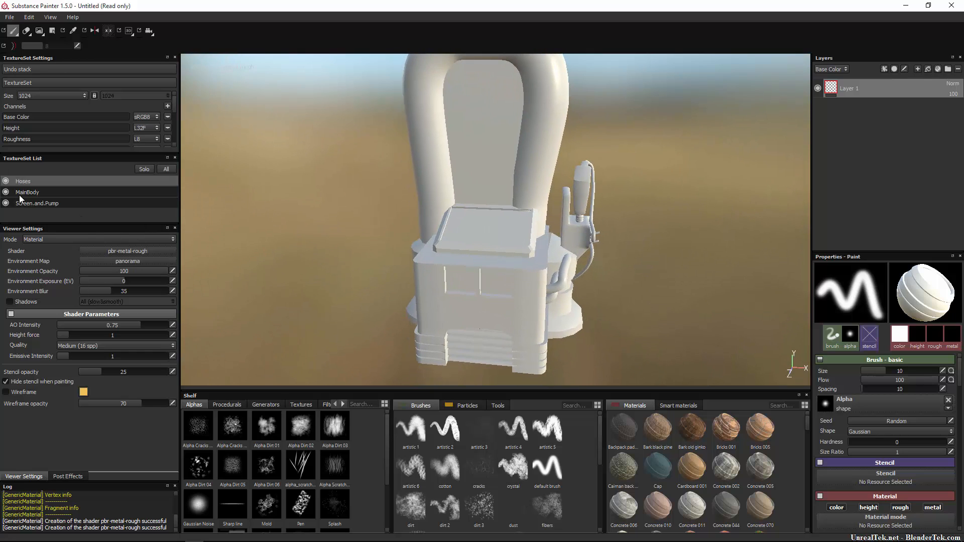
{"action": "left_click", "coordinate": [145, 169]}
{"action": "left_click_drag", "start_coordinate": [688, 268], "coordinate": [633, 266], "text": "alt"}
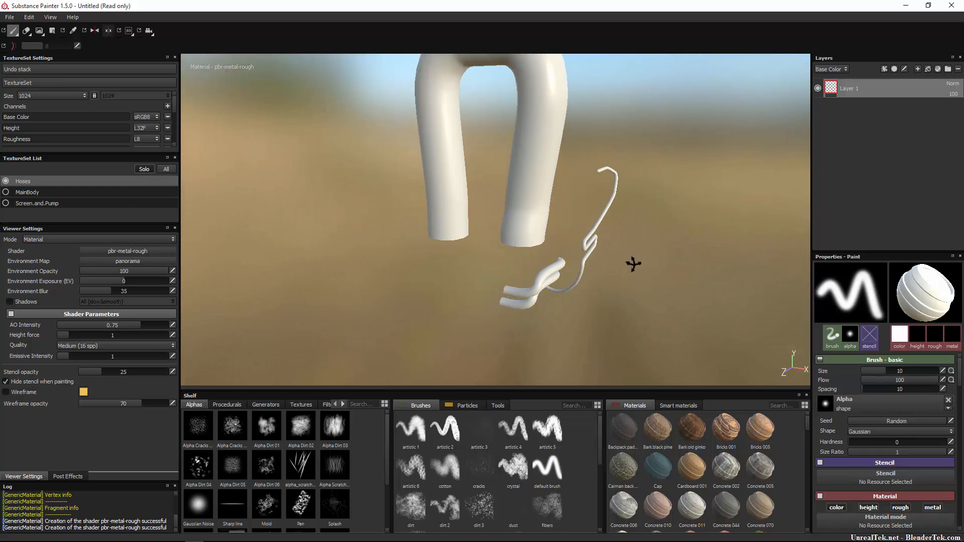
{"action": "left_click", "coordinate": [20, 193]}
{"action": "mouse_move", "coordinate": [357, 202]}
{"action": "left_mouse_down", "text": "alt"}
{"action": "mouse_move", "coordinate": [532, 208]}
{"action": "mouse_move", "coordinate": [674, 228]}
{"action": "mouse_move", "coordinate": [728, 205]}
{"action": "mouse_move", "coordinate": [671, 246]}
{"action": "mouse_move", "coordinate": [670, 170]}
{"action": "mouse_move", "coordinate": [590, 166]}
{"action": "mouse_move", "coordinate": [502, 216]}
{"action": "mouse_move", "coordinate": [425, 287]}
{"action": "mouse_move", "coordinate": [599, 221]}
{"action": "mouse_move", "coordinate": [487, 211]}
{"action": "left_mouse_up", "text": "alt"}
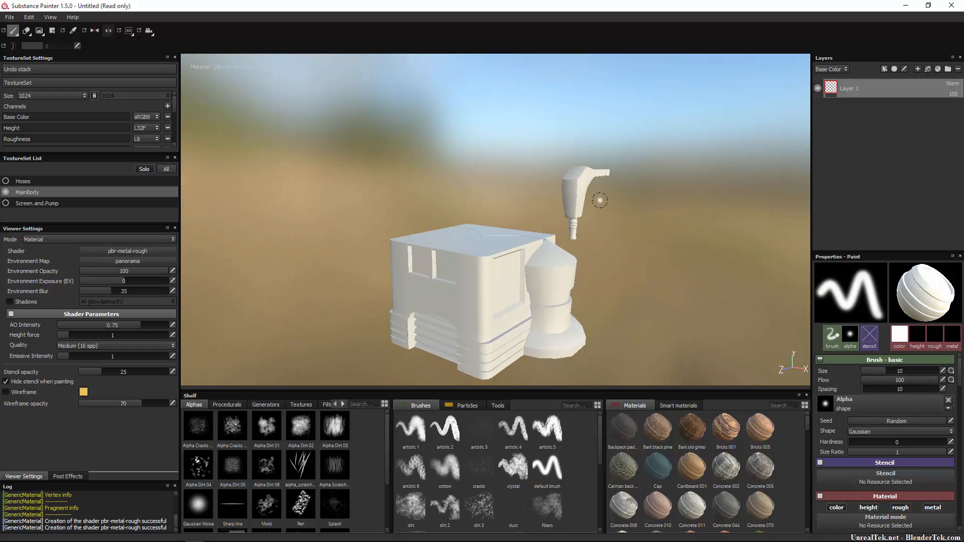
Isolate the Screen.and.Pump texture set, examine its parts from several angles, and show all texture sets again
{"action": "left_click", "coordinate": [23, 201]}
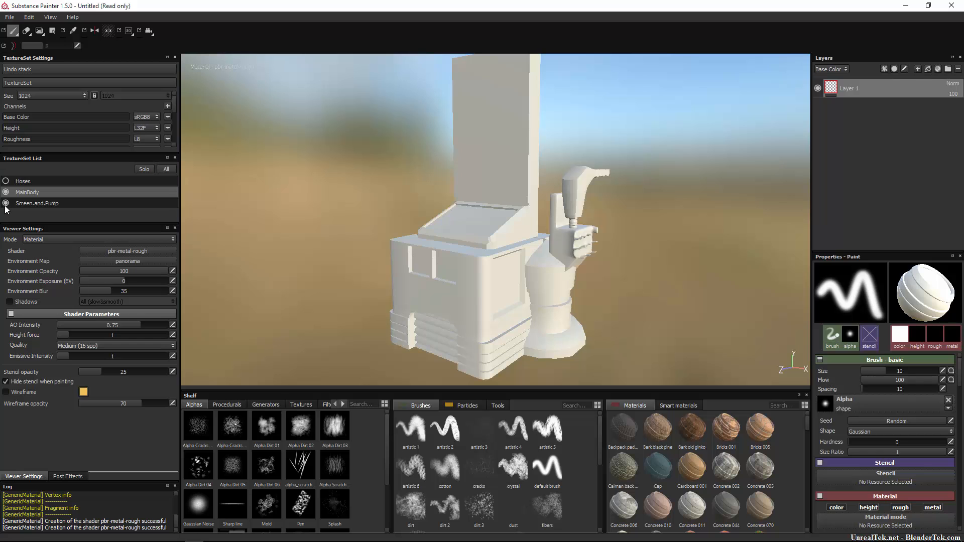
{"action": "left_click", "coordinate": [31, 205]}
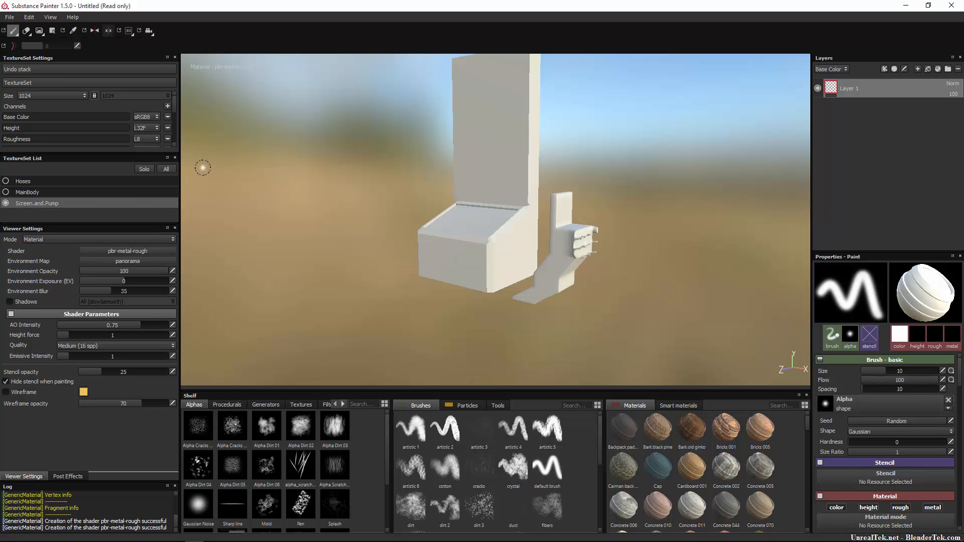
{"action": "left_click", "coordinate": [141, 170]}
{"action": "mouse_move", "coordinate": [347, 182]}
{"action": "left_mouse_down", "text": "alt"}
{"action": "mouse_move", "coordinate": [547, 193]}
{"action": "mouse_move", "coordinate": [415, 204]}
{"action": "mouse_move", "coordinate": [540, 219]}
{"action": "mouse_move", "coordinate": [467, 214]}
{"action": "left_mouse_up", "text": "alt"}
{"action": "scroll", "coordinate": [468, 213], "scroll_direction": "up", "scroll_amount": 5}
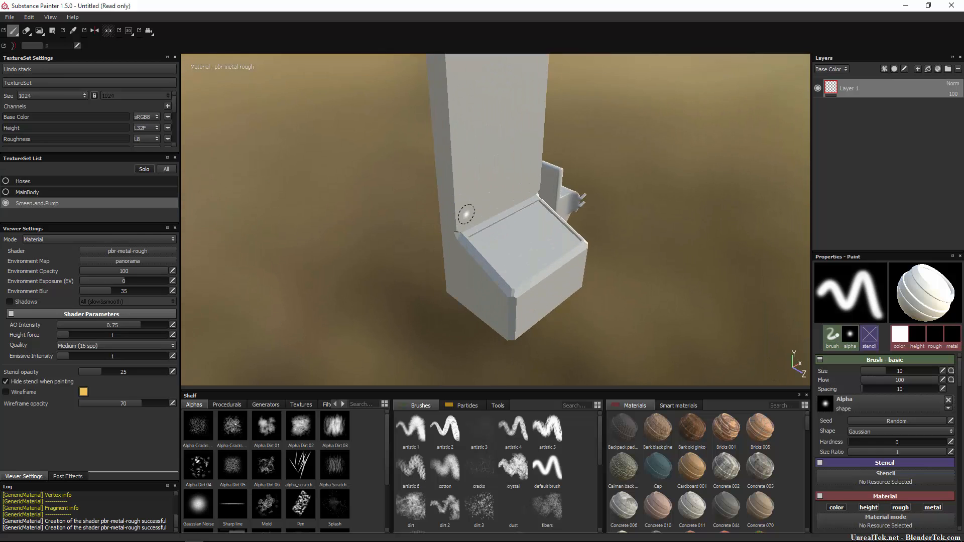
{"action": "mouse_move", "coordinate": [471, 283]}
{"action": "left_mouse_down", "text": "alt"}
{"action": "mouse_move", "coordinate": [570, 239]}
{"action": "mouse_move", "coordinate": [595, 189]}
{"action": "mouse_move", "coordinate": [483, 185]}
{"action": "mouse_move", "coordinate": [623, 287]}
{"action": "mouse_move", "coordinate": [536, 272]}
{"action": "mouse_move", "coordinate": [533, 279]}
{"action": "left_mouse_up", "text": "alt"}
{"action": "scroll", "coordinate": [624, 286], "scroll_direction": "down", "scroll_amount": 4}
{"action": "middle_click_drag", "start_coordinate": [538, 280], "coordinate": [536, 224], "text": "alt"}
{"action": "mouse_move", "coordinate": [574, 238]}
{"action": "left_mouse_down", "text": "alt"}
{"action": "mouse_move", "coordinate": [542, 206]}
{"action": "mouse_move", "coordinate": [482, 213]}
{"action": "mouse_move", "coordinate": [693, 200]}
{"action": "left_mouse_up", "text": "alt"}
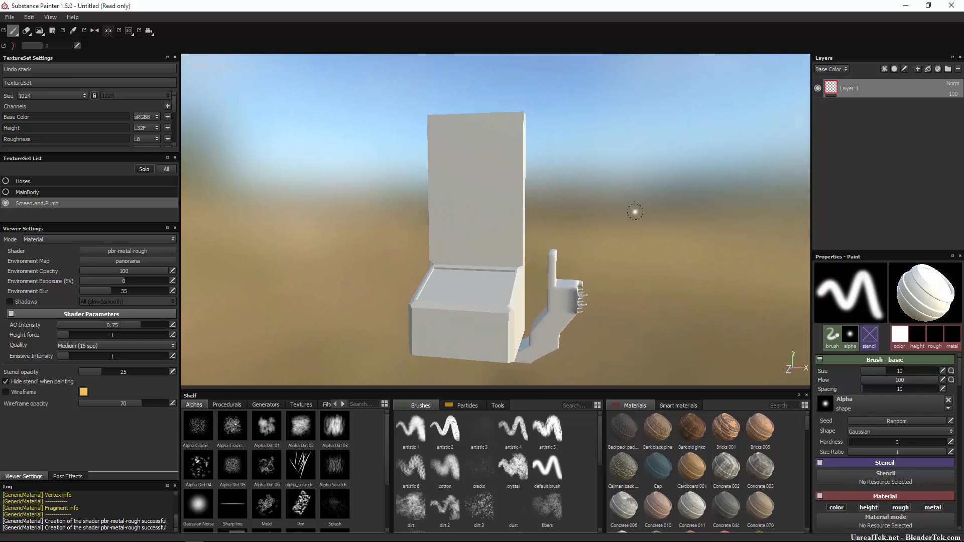
{"action": "left_click", "coordinate": [165, 169]}
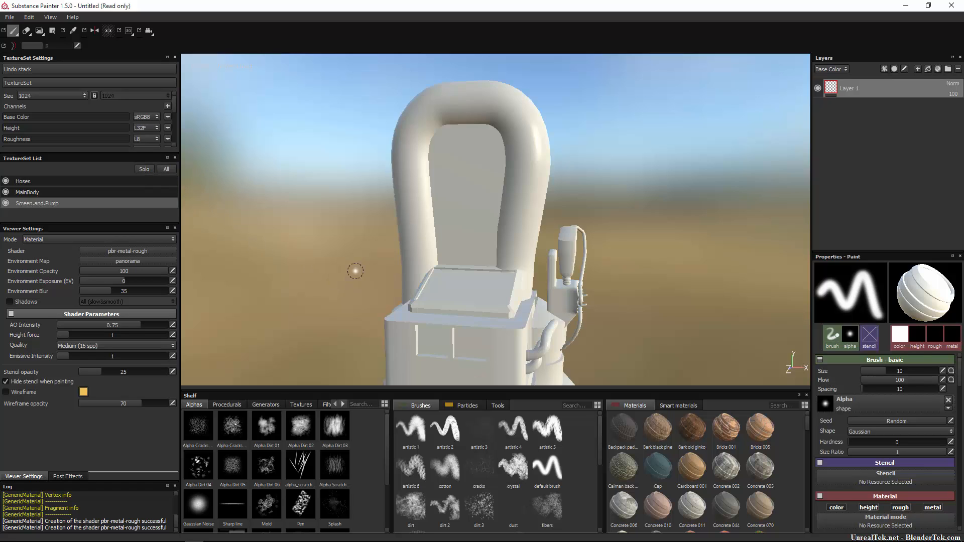
Set the environment opacity to 0 to hide the panorama background behind the gas pump
{"action": "scroll", "coordinate": [441, 277], "scroll_direction": "down", "scroll_amount": 4}
{"action": "left_click_drag", "start_coordinate": [140, 271], "coordinate": [81, 271]}
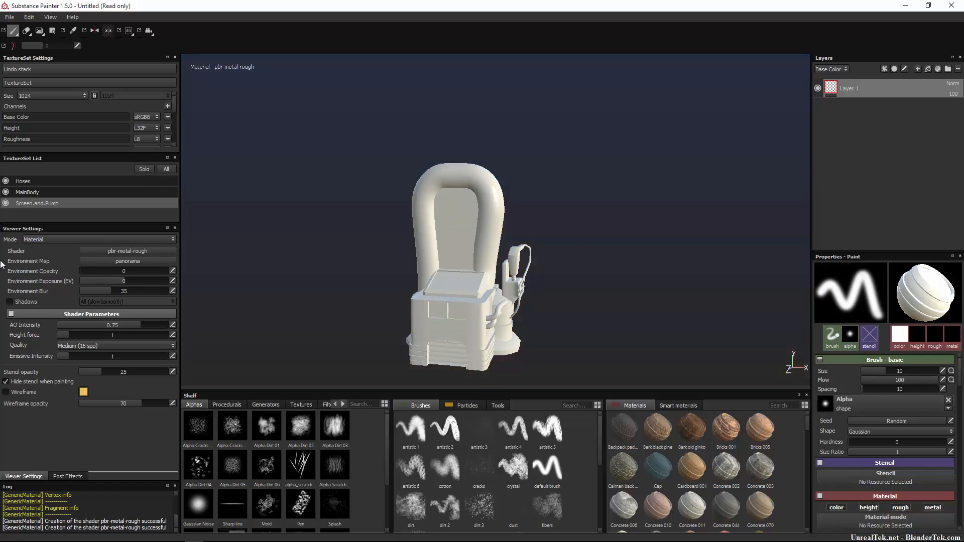
{"action": "left_click_drag", "start_coordinate": [556, 298], "coordinate": [482, 290], "text": "alt"}
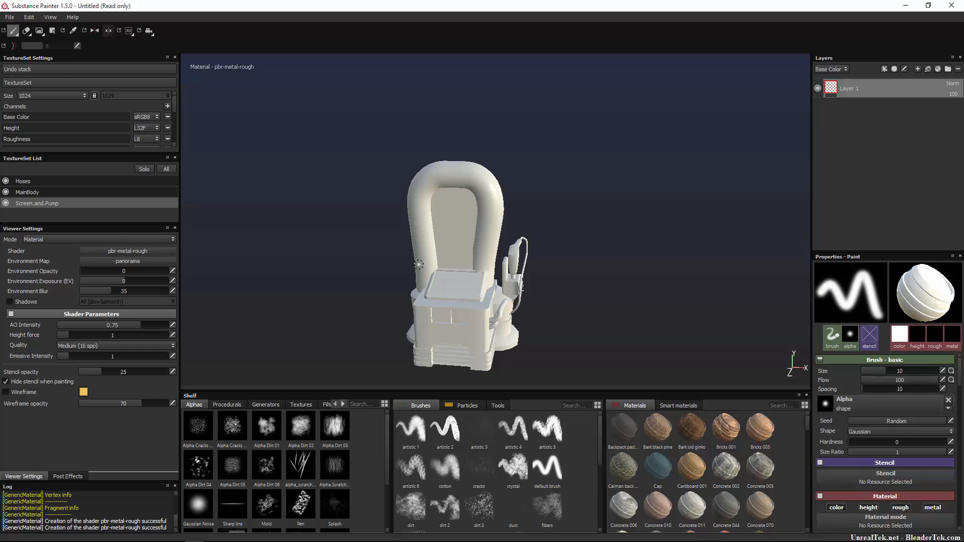
{"action": "scroll", "coordinate": [315, 329], "scroll_direction": "up", "scroll_amount": 3}
{"action": "middle_click_drag", "start_coordinate": [315, 334], "coordinate": [338, 241], "text": "alt"}
{"action": "left_click_drag", "start_coordinate": [338, 241], "coordinate": [368, 237], "text": "alt"}
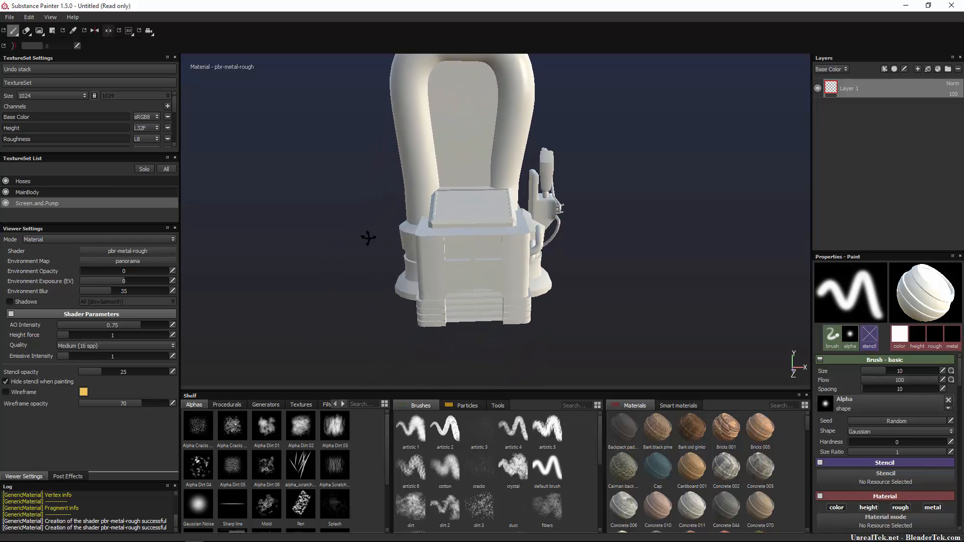
Try viewport shadows in the Main (fast&contrasted) mode
{"action": "left_click", "coordinate": [26, 303]}
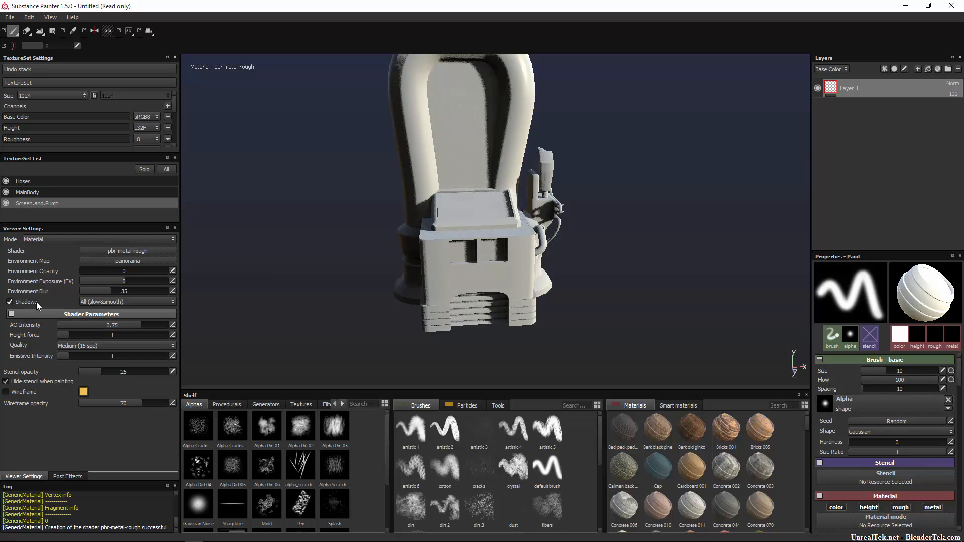
{"action": "left_click", "coordinate": [112, 304]}
{"action": "left_click", "coordinate": [114, 320]}
Set the shader's AO intensity to 0.65 and turn the viewport shadows off
{"action": "mouse_move", "coordinate": [138, 324]}
{"action": "left_mouse_down"}
{"action": "mouse_move", "coordinate": [84, 326]}
{"action": "mouse_move", "coordinate": [168, 327]}
{"action": "mouse_move", "coordinate": [135, 331]}
{"action": "left_mouse_up"}
{"action": "left_click_drag", "start_coordinate": [458, 299], "coordinate": [497, 254], "text": "alt"}
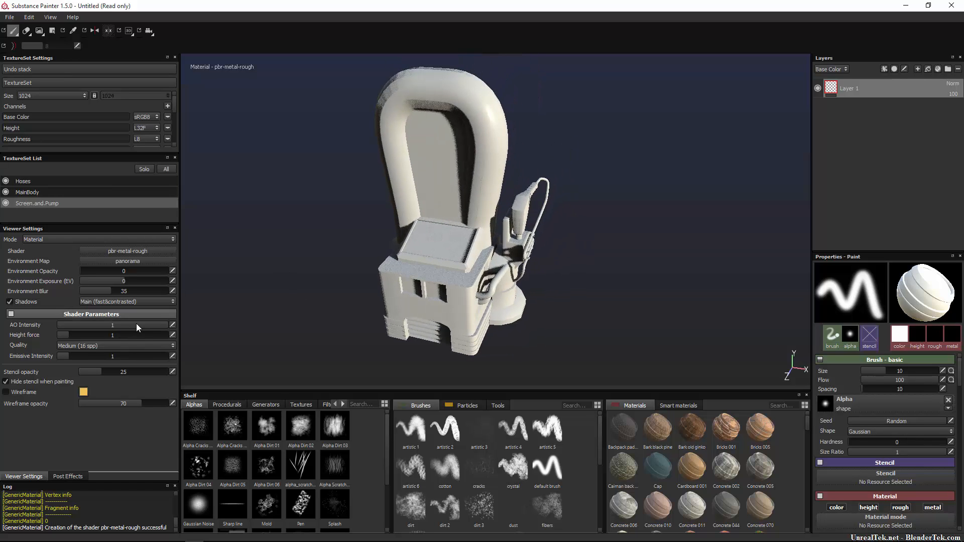
{"action": "left_click", "coordinate": [23, 301]}
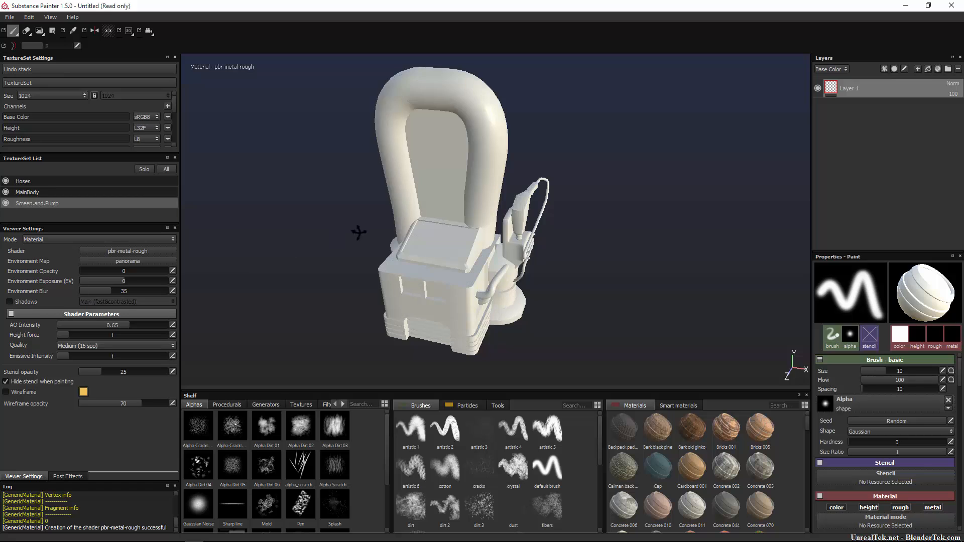
{"action": "left_click_drag", "start_coordinate": [357, 230], "coordinate": [449, 234], "text": "alt"}
{"action": "middle_click_drag", "start_coordinate": [449, 234], "coordinate": [461, 239], "text": "alt"}
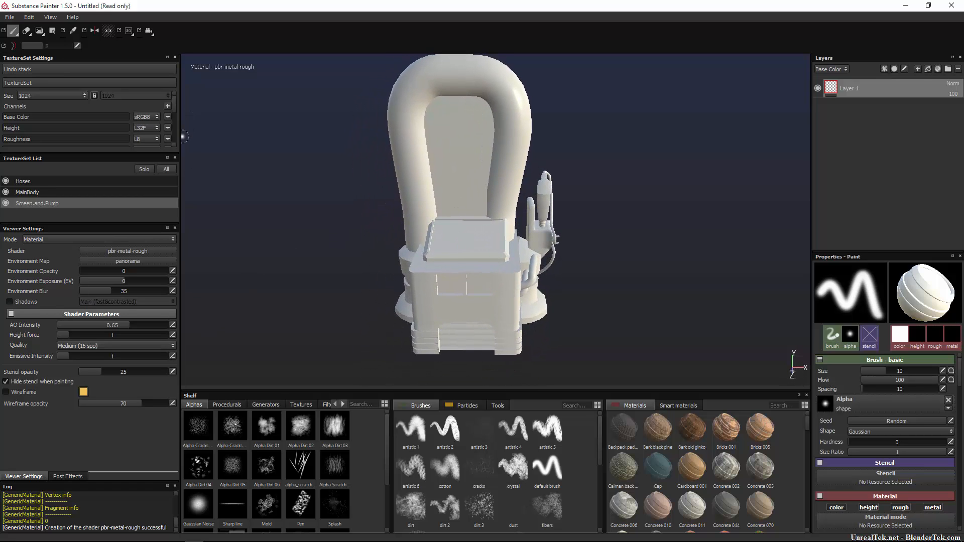
Enlarge the texture set settings area and add an Emissive channel to the Screen.and.Pump texture set
{"action": "left_click_drag", "start_coordinate": [95, 152], "coordinate": [90, 252]}
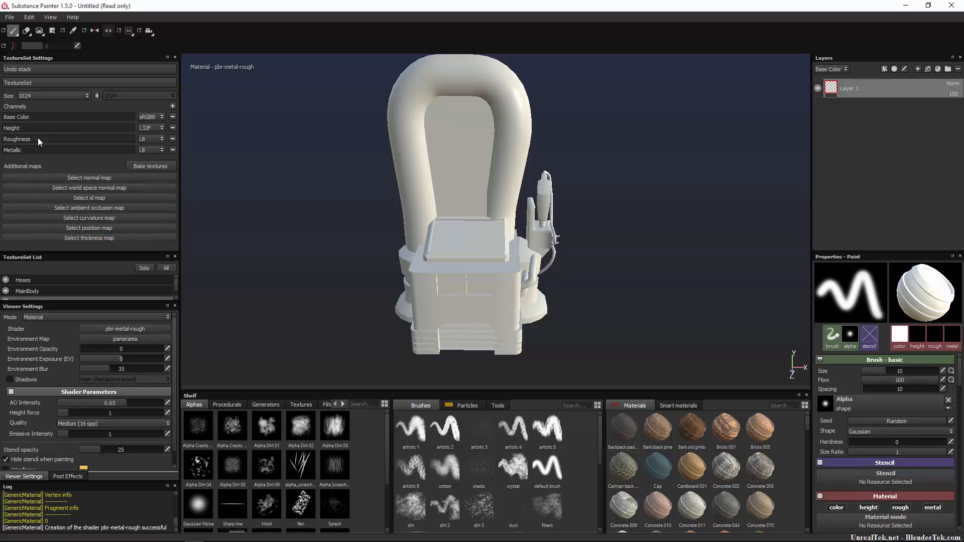
{"action": "left_click", "coordinate": [173, 106]}
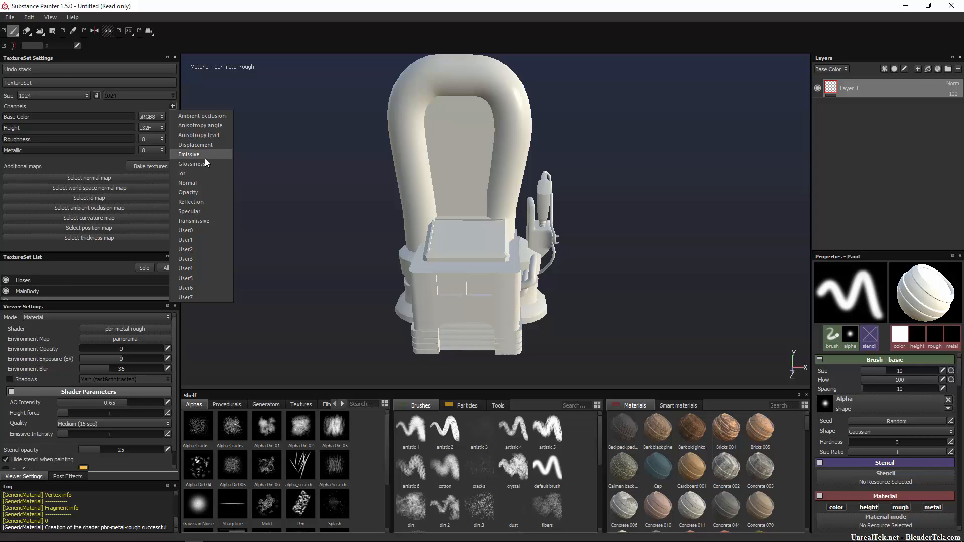
{"action": "left_click", "coordinate": [189, 154]}
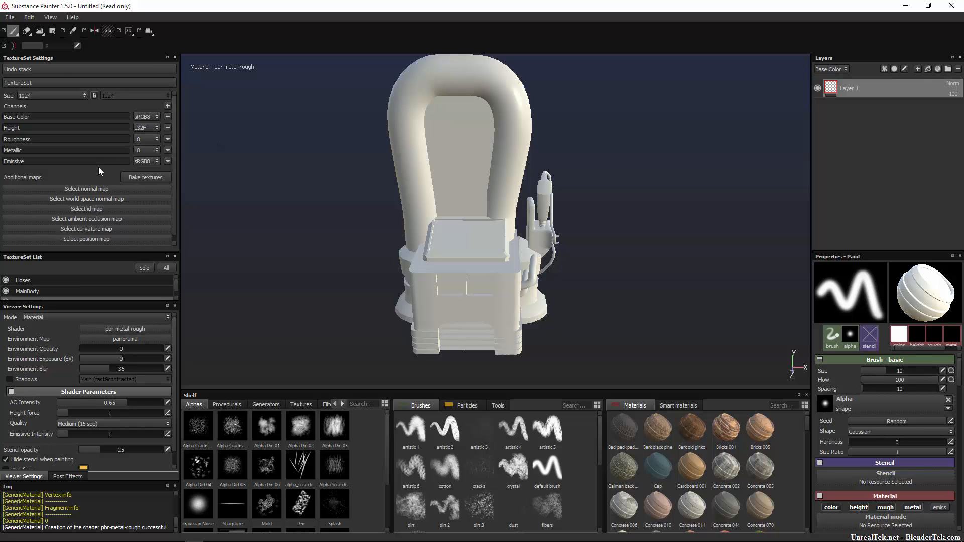
Open the texture baking settings for Screen.and.Pump and set the output size to 1024x1024
{"action": "scroll", "coordinate": [112, 174], "scroll_direction": "down", "scroll_amount": 1}
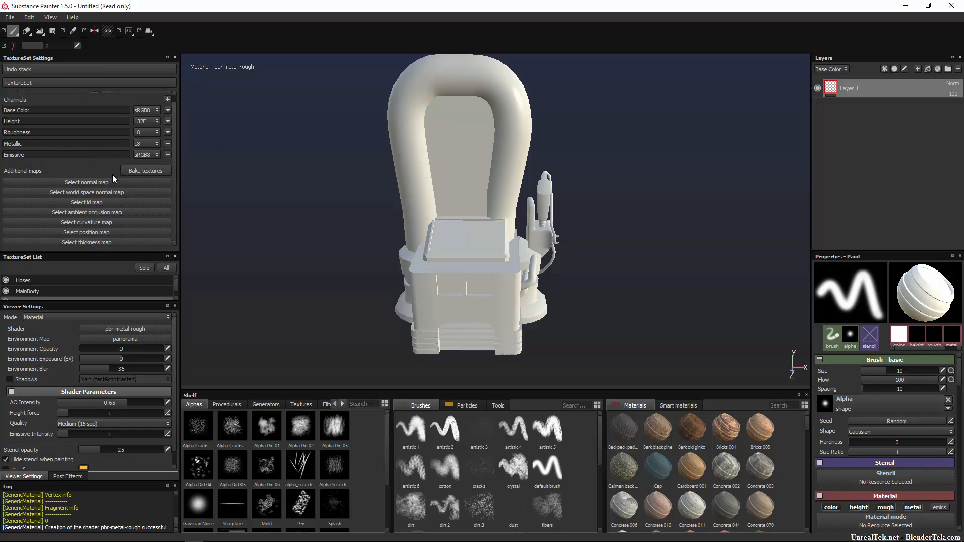
{"action": "left_click", "coordinate": [148, 171]}
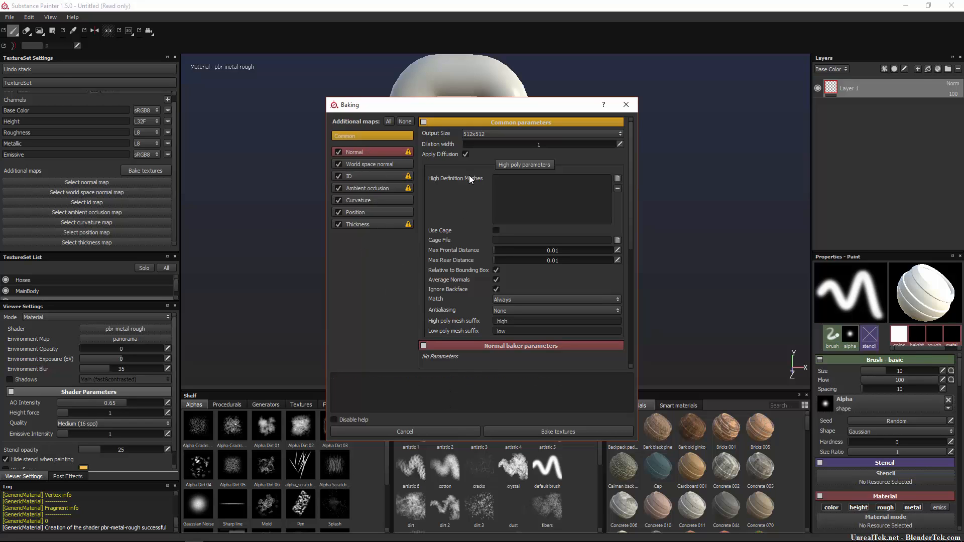
{"action": "left_click", "coordinate": [483, 133]}
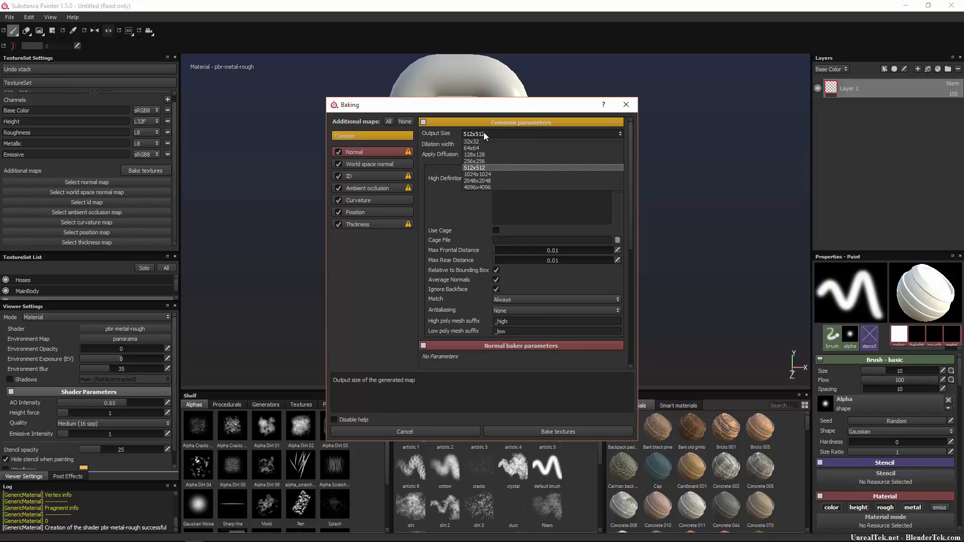
{"action": "left_click", "coordinate": [487, 175]}
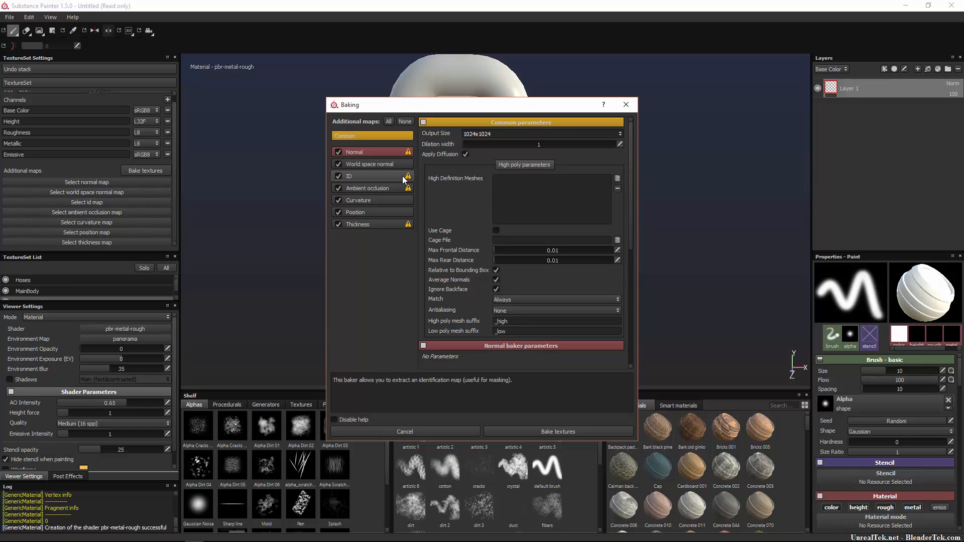
Try the 4096x4096 output size for the baked maps, and return it to 1024x1024
{"action": "left_click", "coordinate": [489, 131]}
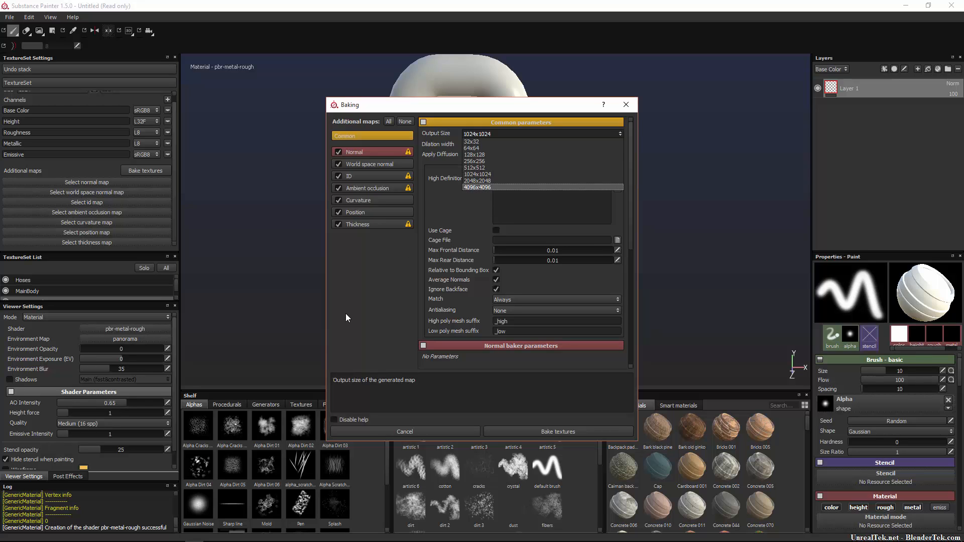
{"action": "left_click", "coordinate": [482, 174]}
{"action": "left_click", "coordinate": [492, 134]}
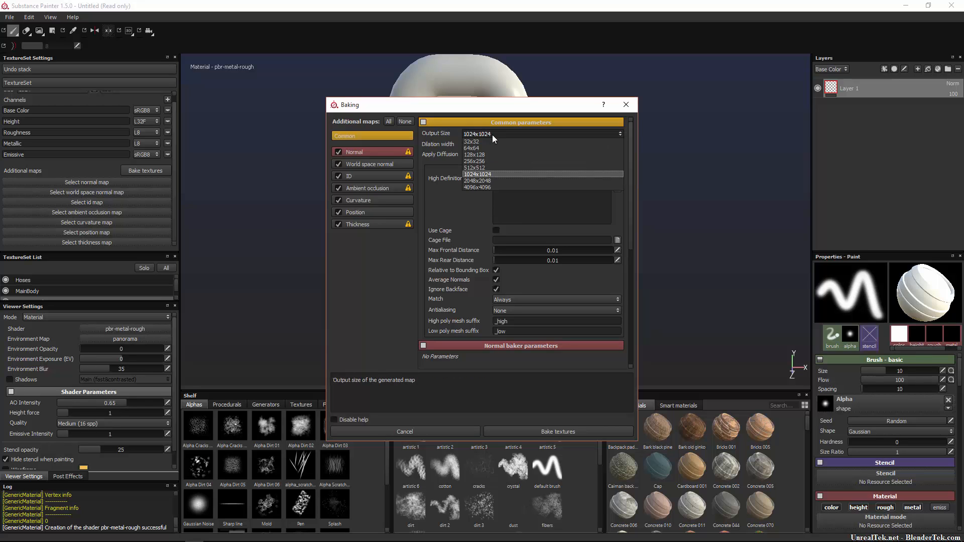
{"action": "left_click", "coordinate": [481, 185]}
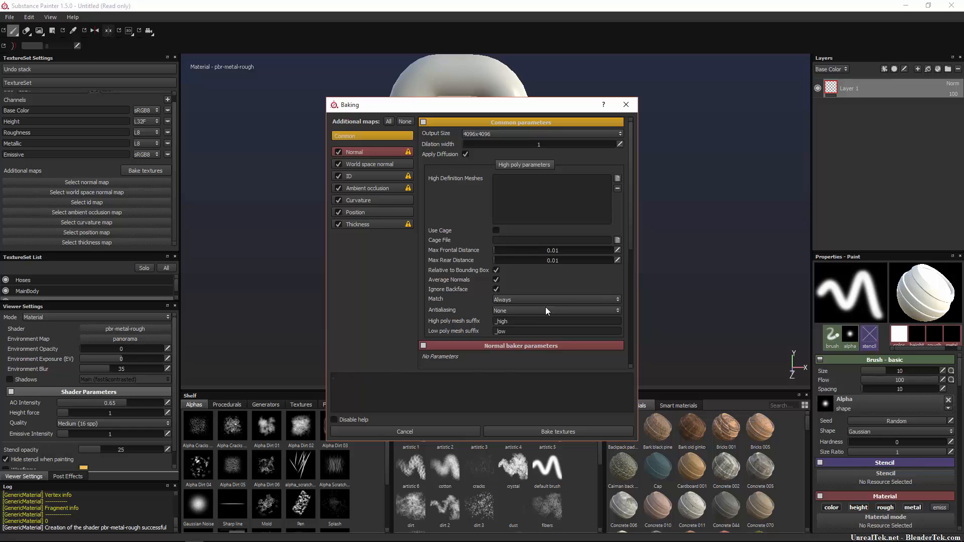
{"action": "left_click", "coordinate": [496, 134]}
{"action": "left_click", "coordinate": [489, 174]}
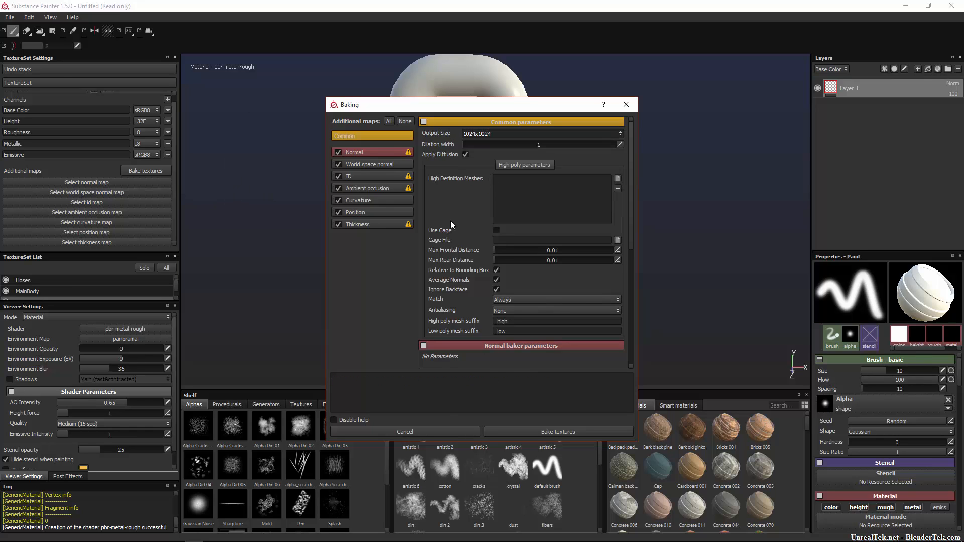
Set the bake's dilation width to 2 and load GasPump_TutorialVersion.fbx as the high definition mesh
{"action": "left_click", "coordinate": [621, 144]}
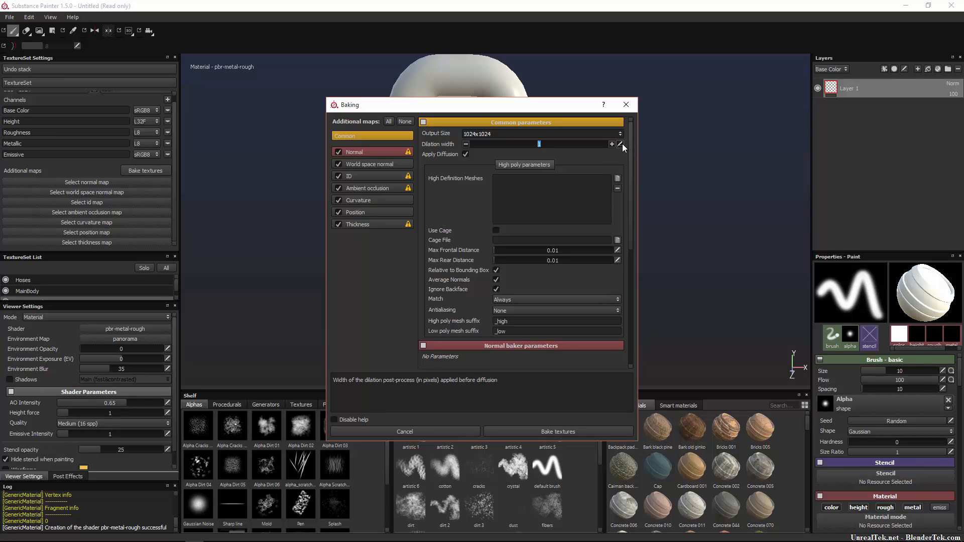
{"action": "type", "text": "2"}
{"action": "key", "text": "Return"}
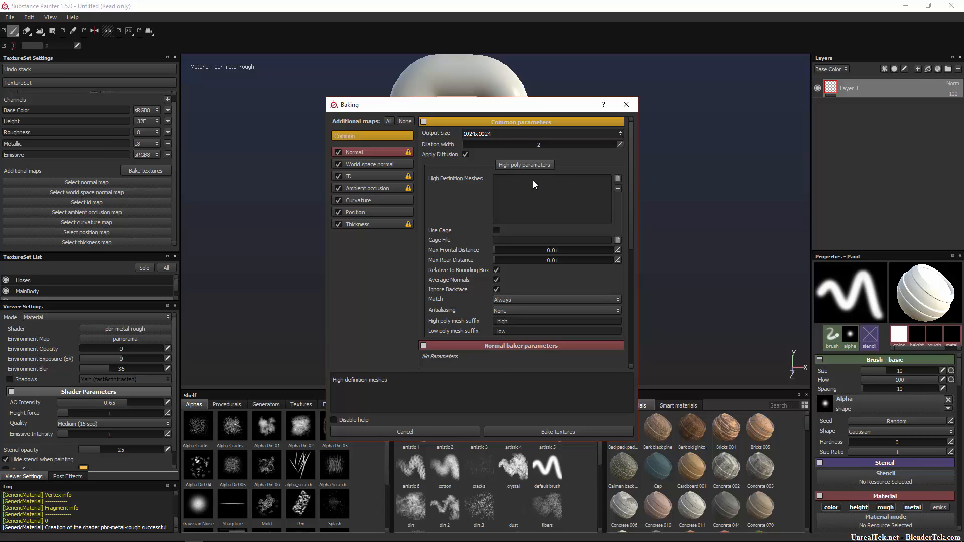
{"action": "left_click", "coordinate": [619, 179]}
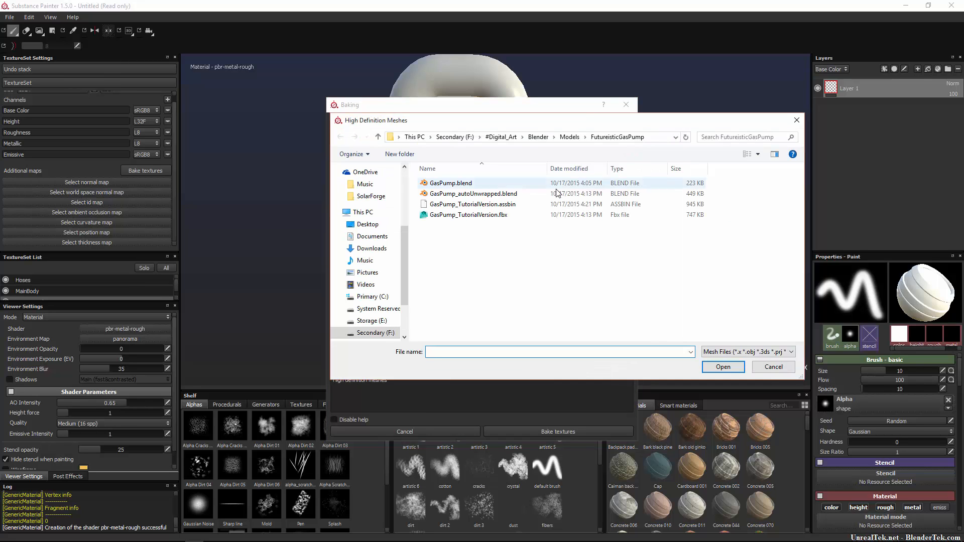
{"action": "double_click", "coordinate": [495, 215]}
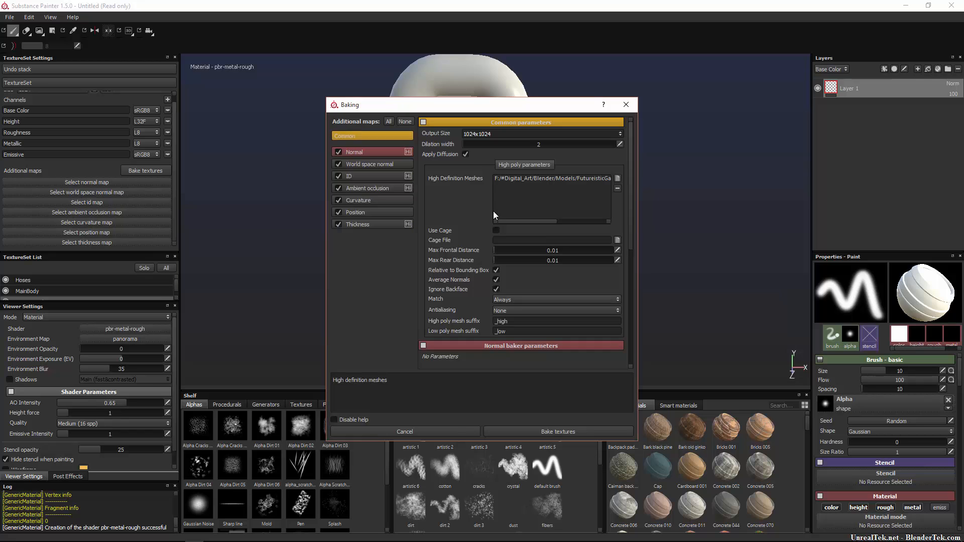
Move the baking dialog aside from the model and set the antialiasing to Subsampling 2x2
{"action": "left_click_drag", "start_coordinate": [512, 107], "coordinate": [234, 74]}
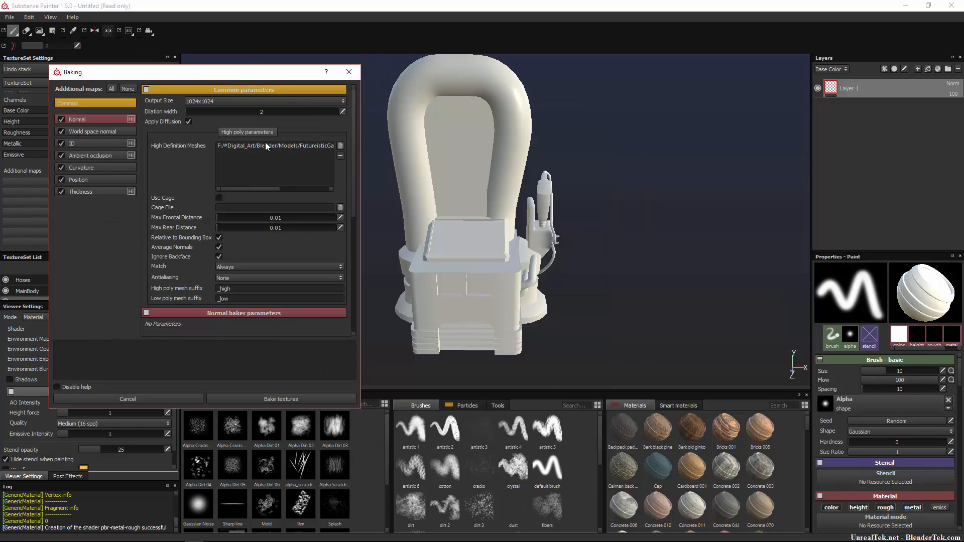
{"action": "left_click_drag", "start_coordinate": [249, 75], "coordinate": [720, 79]}
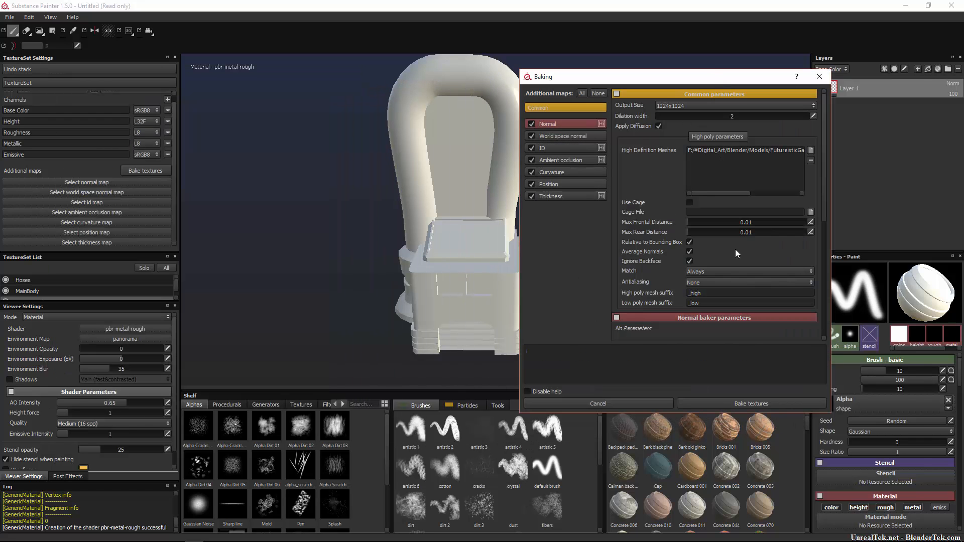
{"action": "left_click", "coordinate": [718, 282]}
{"action": "left_click", "coordinate": [725, 297]}
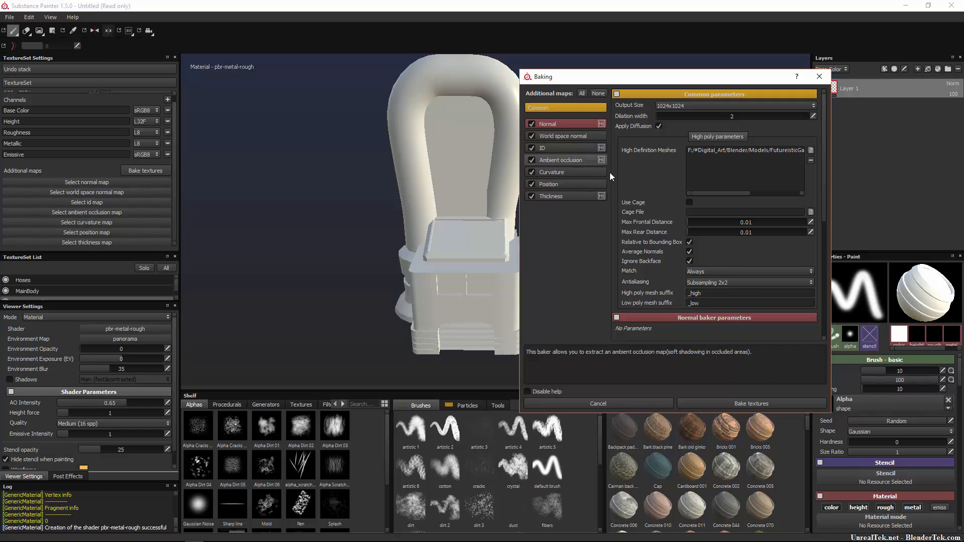
Check the individual baker parameters, including ambient occlusion, curvature and thickness, and bake all additional maps for Screen.and.Pump
{"action": "left_click", "coordinate": [561, 139]}
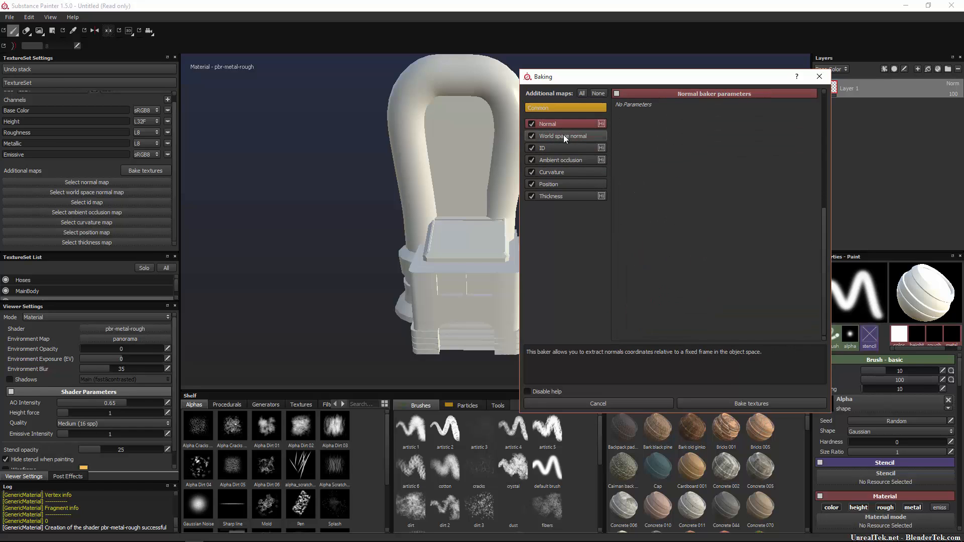
{"action": "left_click", "coordinate": [563, 135]}
{"action": "left_click", "coordinate": [567, 160]}
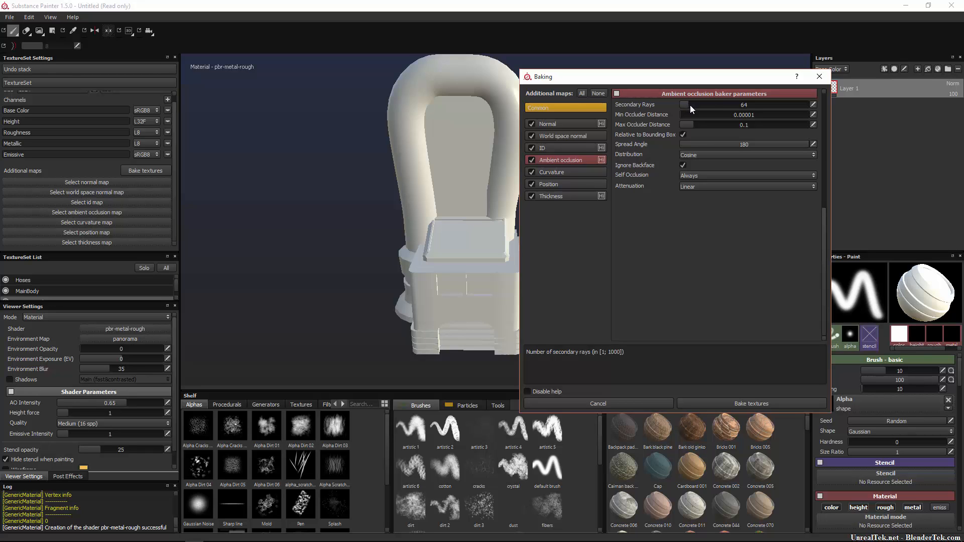
{"action": "left_click", "coordinate": [573, 173]}
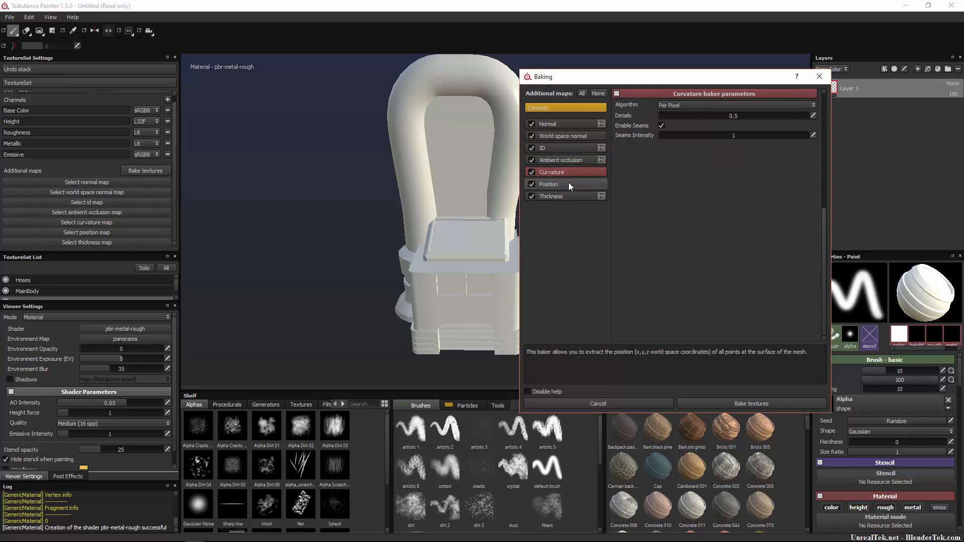
{"action": "left_click", "coordinate": [563, 195]}
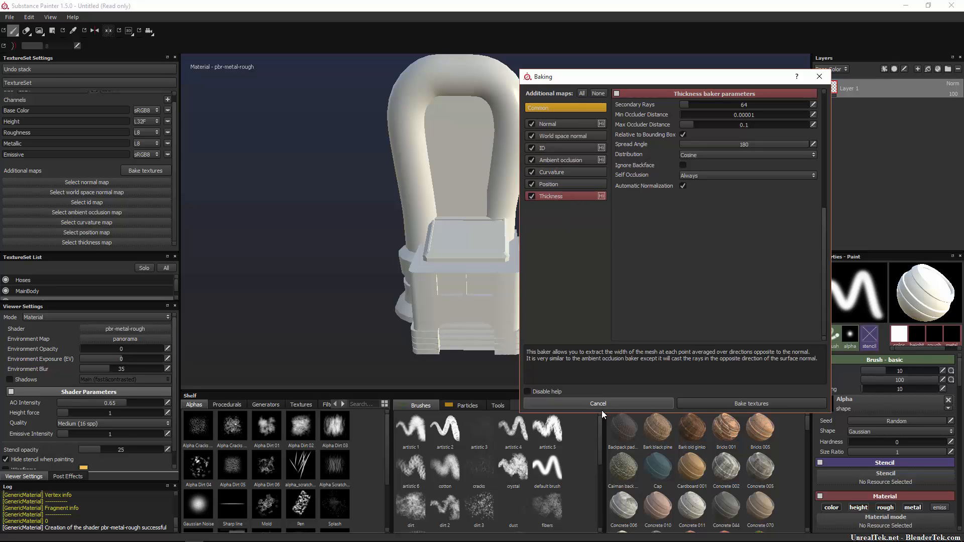
{"action": "left_click", "coordinate": [712, 400]}
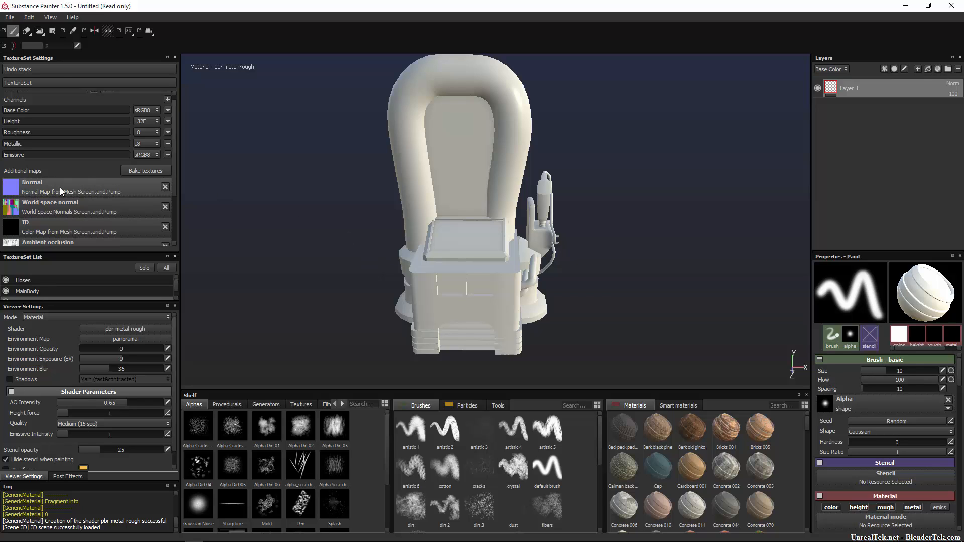
Examine the baked additional maps of Screen.and.Pump in the texture set settings and among the shelf's textures
{"action": "left_click", "coordinate": [8, 187]}
{"action": "left_click", "coordinate": [36, 203]}
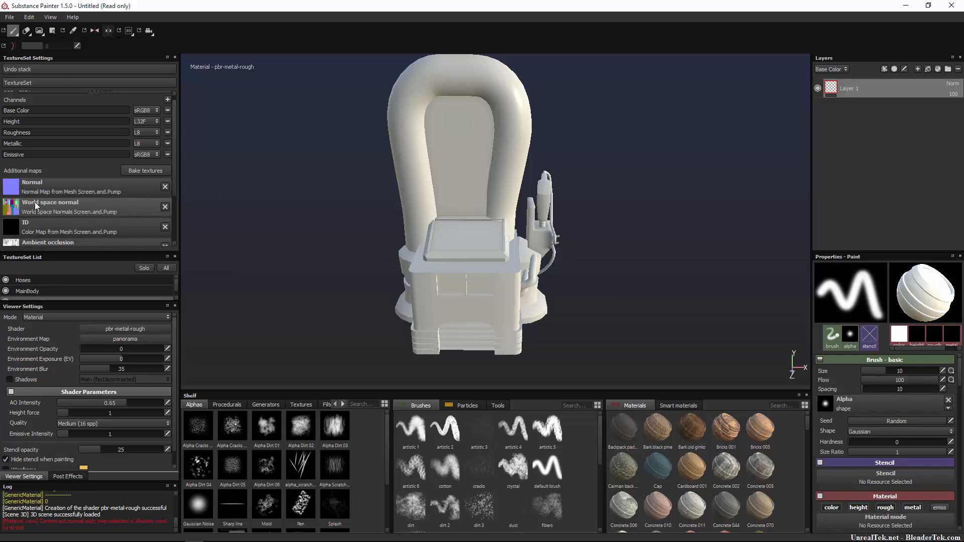
{"action": "left_click", "coordinate": [24, 206]}
{"action": "left_click", "coordinate": [35, 221]}
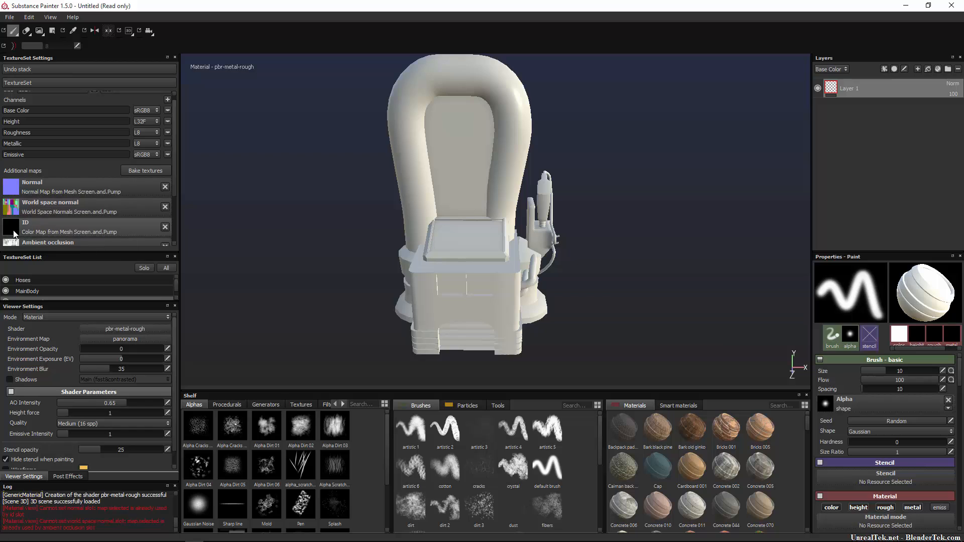
{"action": "scroll", "coordinate": [14, 232], "scroll_direction": "down", "scroll_amount": 1}
{"action": "scroll", "coordinate": [14, 232], "scroll_direction": "down", "scroll_amount": 1}
{"action": "scroll", "coordinate": [11, 194], "scroll_direction": "down", "scroll_amount": 1}
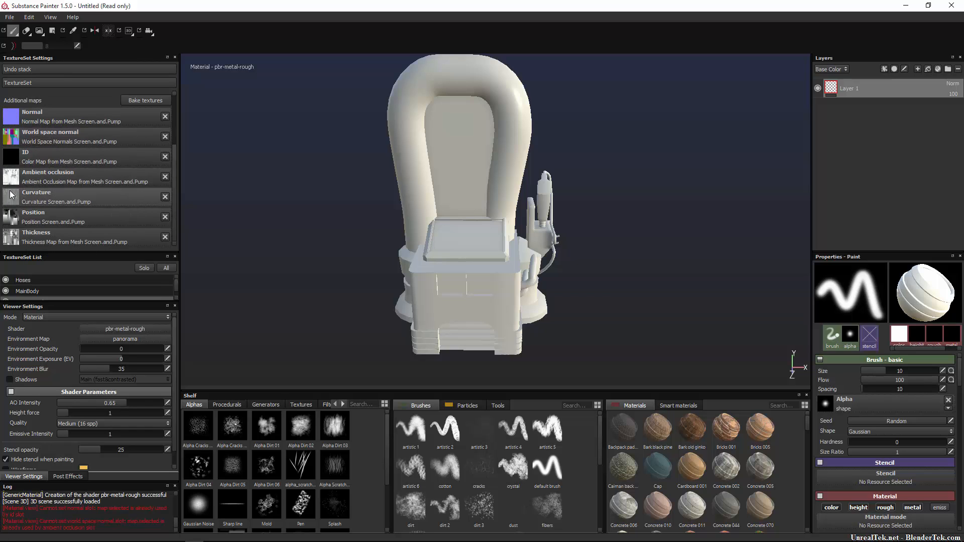
{"action": "left_click", "coordinate": [14, 215]}
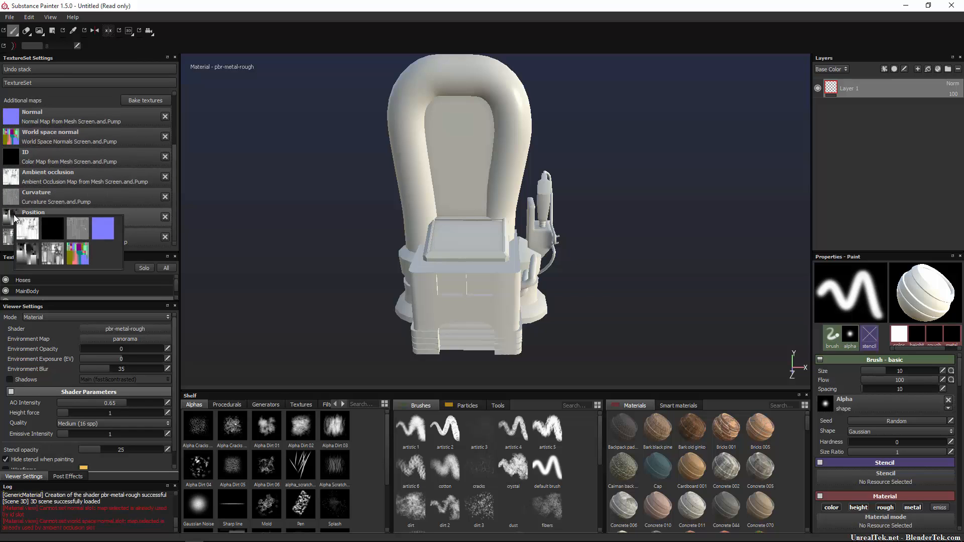
{"action": "left_click", "coordinate": [7, 243]}
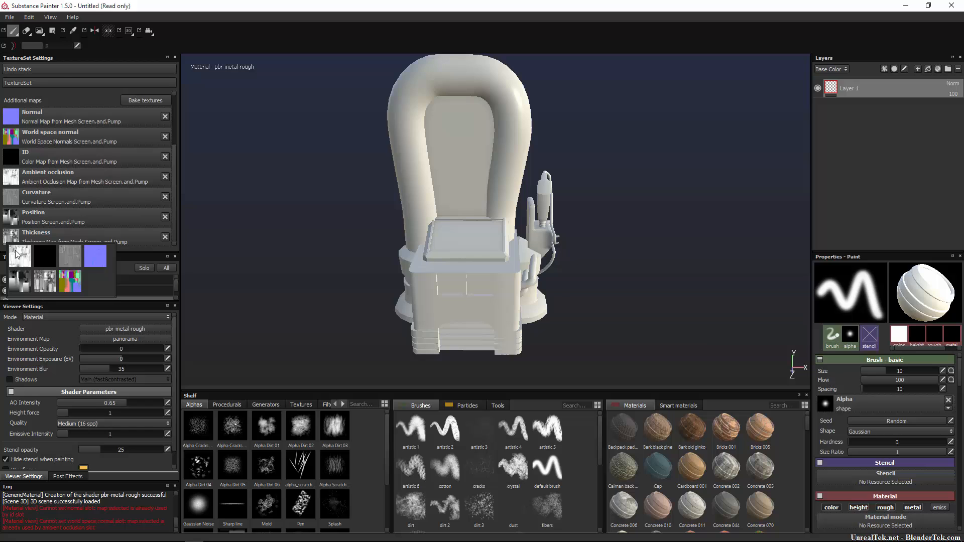
{"action": "left_click", "coordinate": [303, 405]}
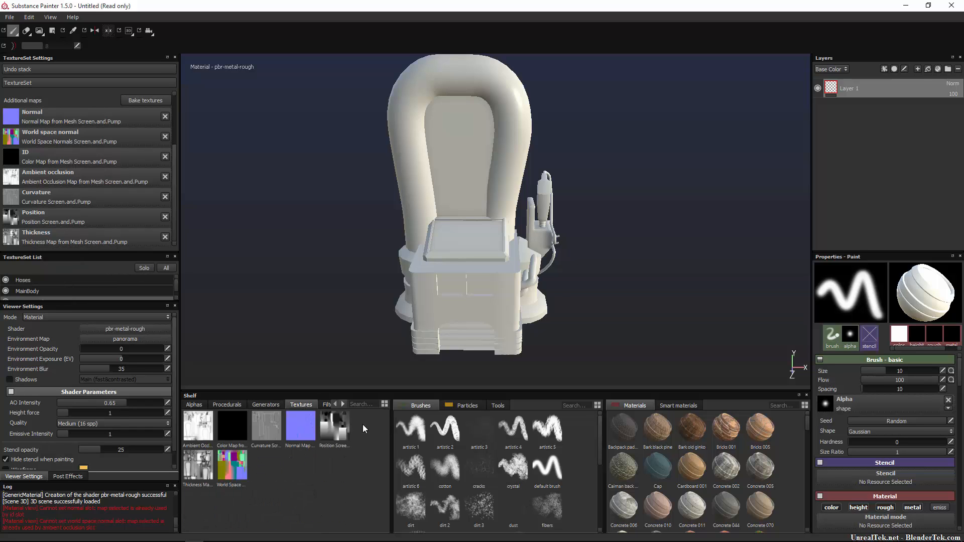
{"action": "mouse_move", "coordinate": [205, 437]}
Add the Machinery smart material to the Screen.and.Pump layer stack beneath Layer 1 and inspect it on the model
{"action": "scroll", "coordinate": [737, 498], "scroll_direction": "down", "scroll_amount": 3}
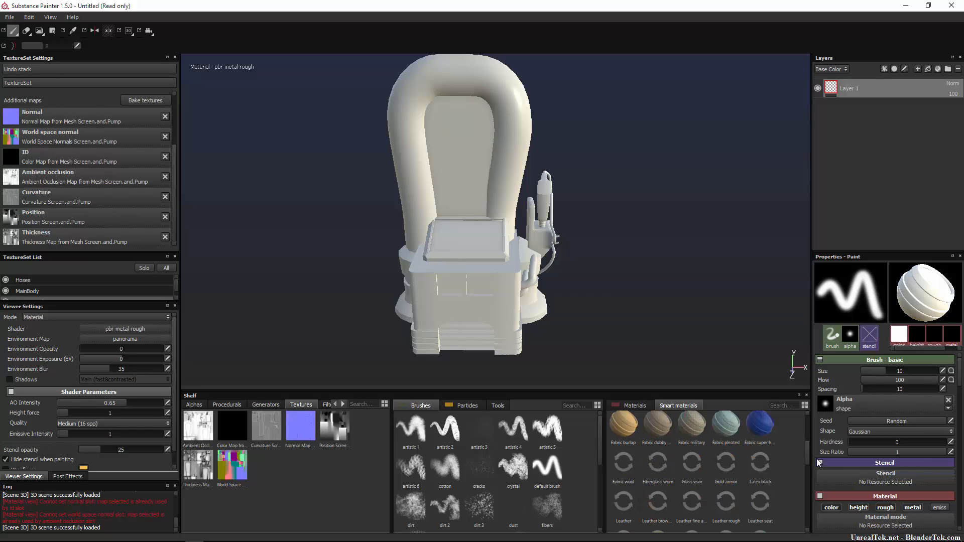
{"action": "scroll", "coordinate": [777, 466], "scroll_direction": "down", "scroll_amount": 3}
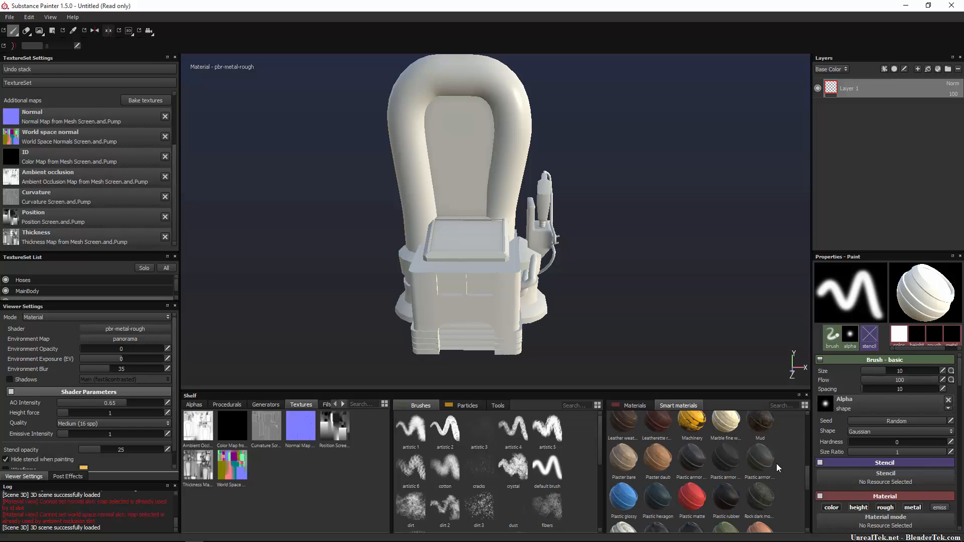
{"action": "left_click_drag", "start_coordinate": [687, 426], "coordinate": [850, 113]}
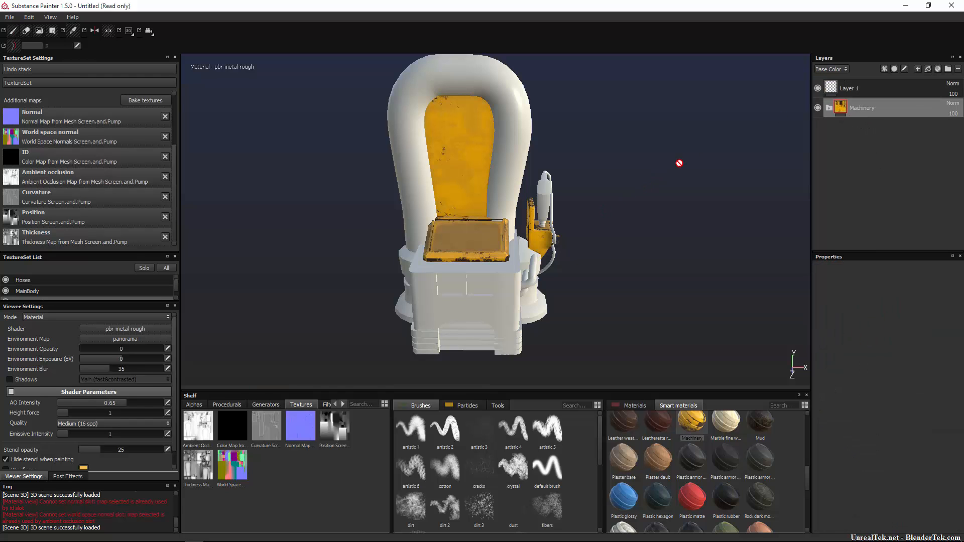
{"action": "left_click_drag", "start_coordinate": [636, 195], "coordinate": [563, 195], "text": "alt"}
{"action": "scroll", "coordinate": [509, 197], "scroll_direction": "up", "scroll_amount": 3}
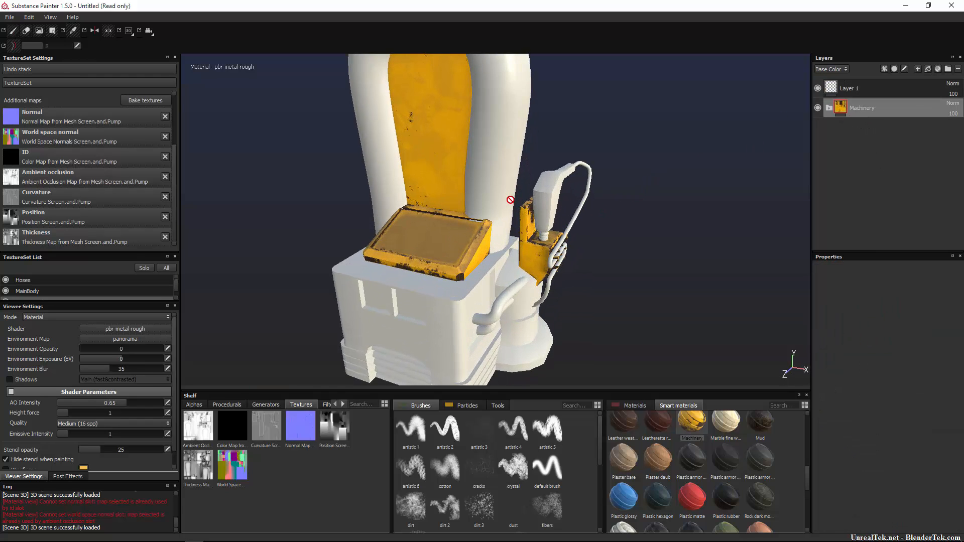
Clear the curvature, ambient occlusion, position and world space normals inputs from the MG Mask Builder on Machinery's Dust layer
{"action": "left_click", "coordinate": [830, 108]}
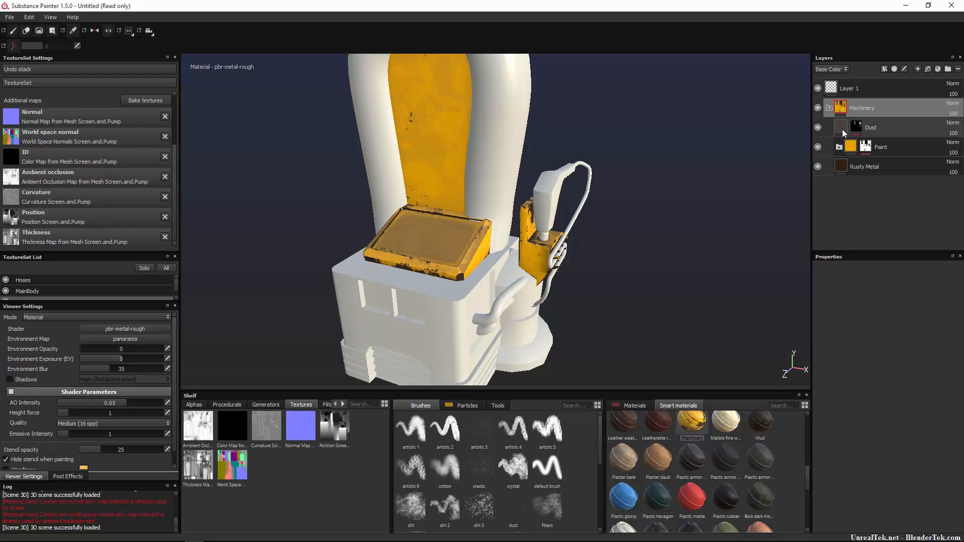
{"action": "left_click", "coordinate": [857, 128]}
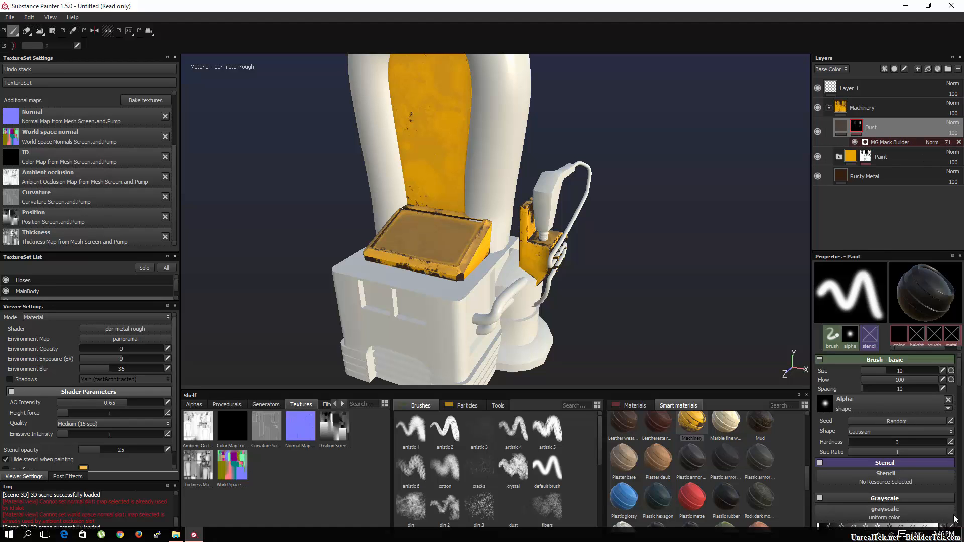
{"action": "scroll", "coordinate": [916, 494], "scroll_direction": "down", "scroll_amount": 6}
{"action": "left_click", "coordinate": [900, 142]}
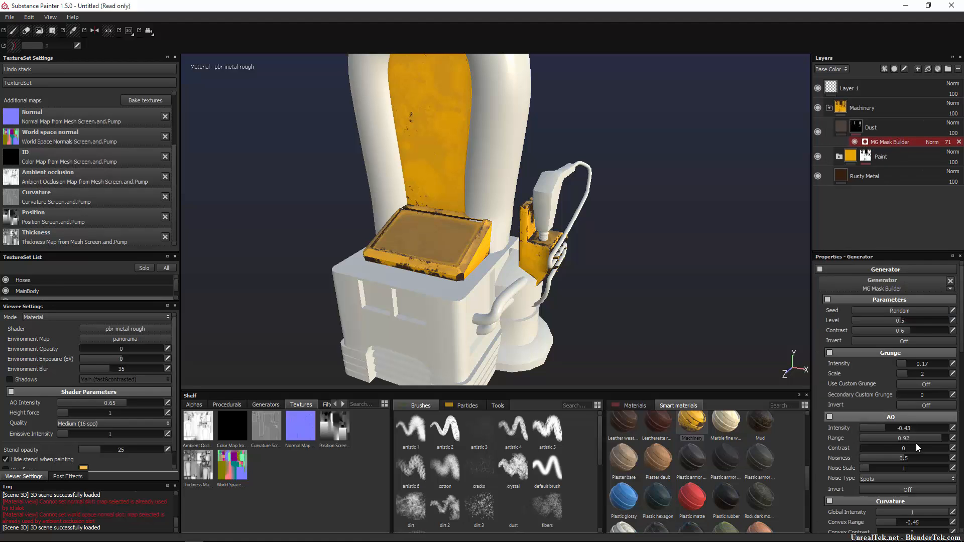
{"action": "scroll", "coordinate": [915, 447], "scroll_direction": "down", "scroll_amount": 3}
{"action": "scroll", "coordinate": [914, 450], "scroll_direction": "down", "scroll_amount": 3}
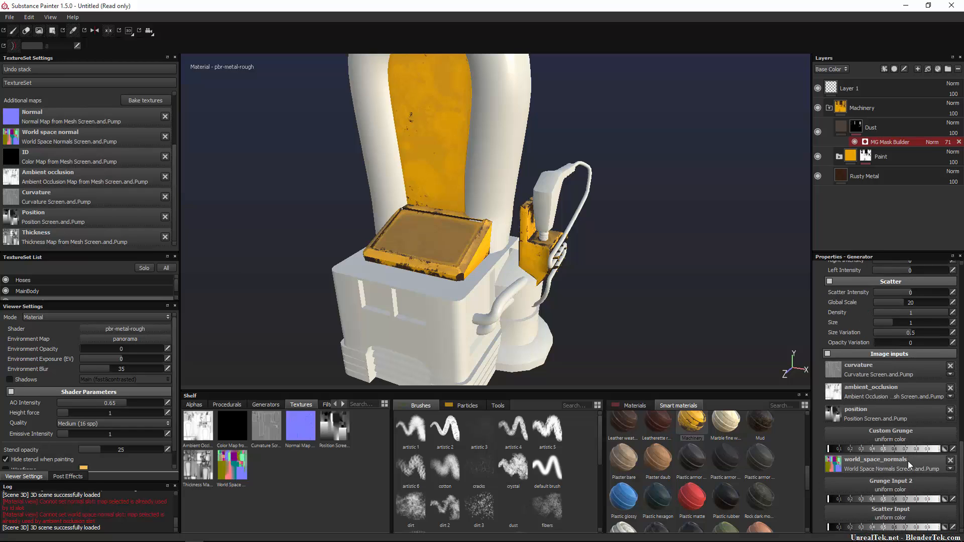
{"action": "left_click", "coordinate": [951, 367]}
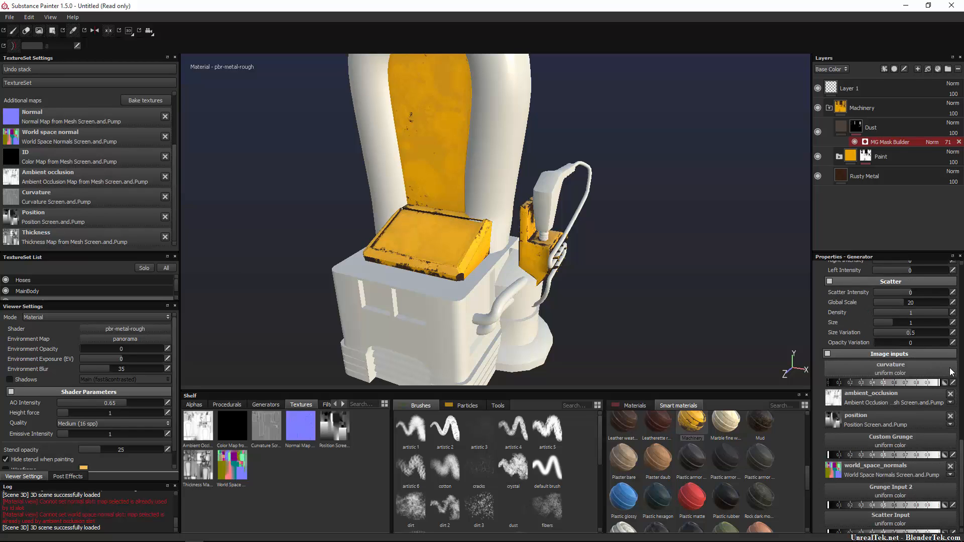
{"action": "left_click", "coordinate": [951, 394]}
{"action": "left_click", "coordinate": [950, 422]}
{"action": "left_click", "coordinate": [951, 478]}
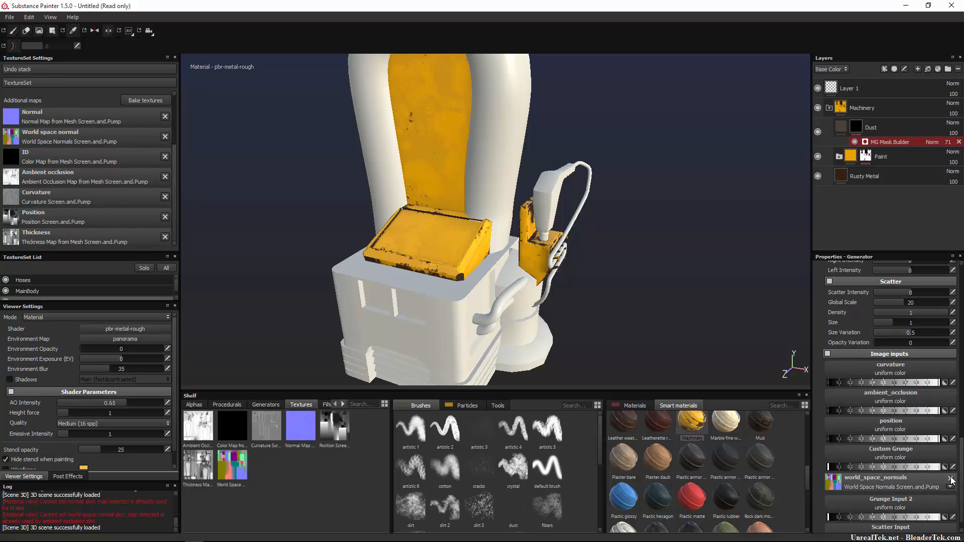
{"action": "scroll", "coordinate": [937, 505], "scroll_direction": "down", "scroll_amount": 1}
Clear the position, ambient occlusion and curvature inputs from the Paint mask's MG Mask Builder, and try adjusting the curvature's uniform color
{"action": "left_click", "coordinate": [865, 157]}
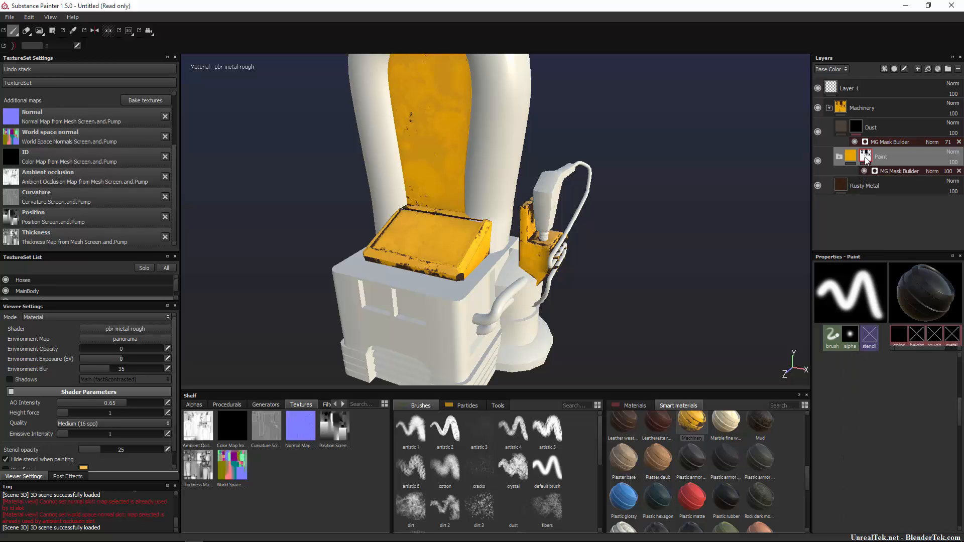
{"action": "left_click", "coordinate": [880, 173]}
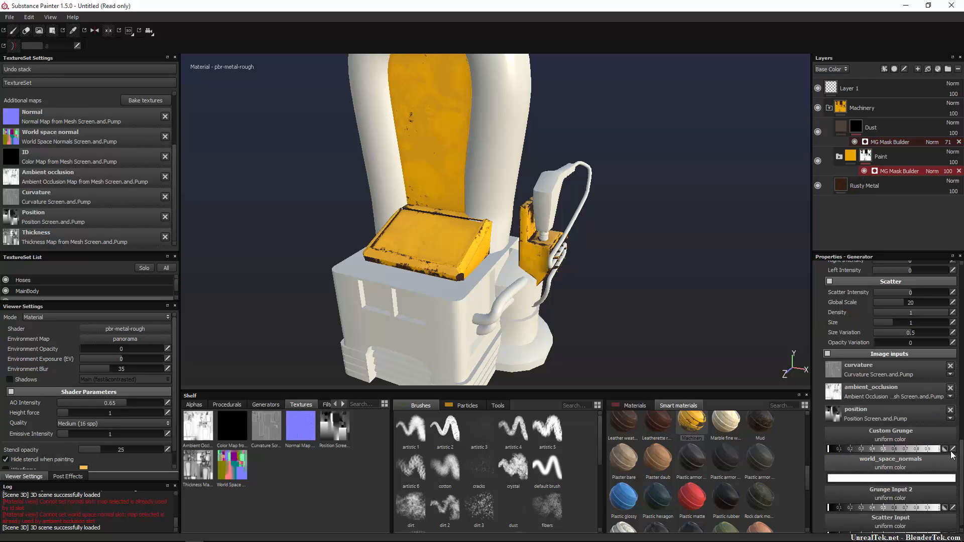
{"action": "left_click", "coordinate": [951, 410]}
{"action": "left_click", "coordinate": [951, 388]}
{"action": "left_click", "coordinate": [951, 367]}
{"action": "scroll", "coordinate": [942, 463], "scroll_direction": "down", "scroll_amount": 1}
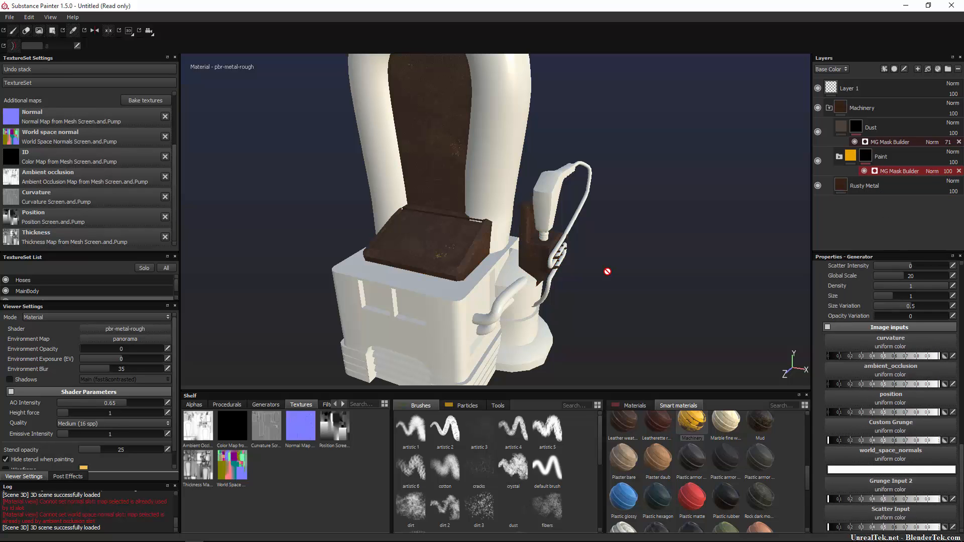
{"action": "left_click_drag", "start_coordinate": [607, 272], "coordinate": [749, 237], "text": "alt"}
{"action": "left_click_drag", "start_coordinate": [703, 269], "coordinate": [526, 244], "text": "alt"}
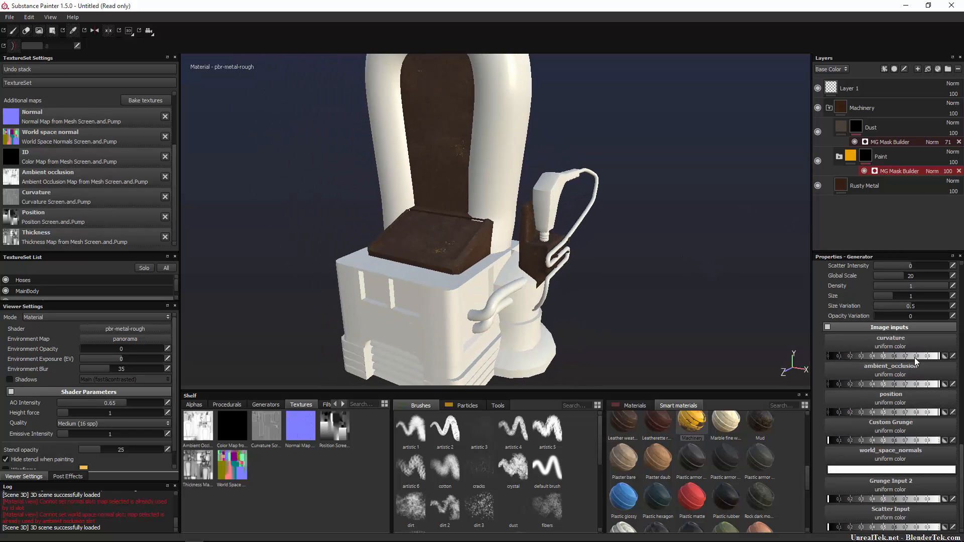
{"action": "mouse_move", "coordinate": [916, 357]}
{"action": "left_mouse_down"}
{"action": "mouse_move", "coordinate": [869, 356]}
{"action": "mouse_move", "coordinate": [898, 355]}
{"action": "left_mouse_up"}
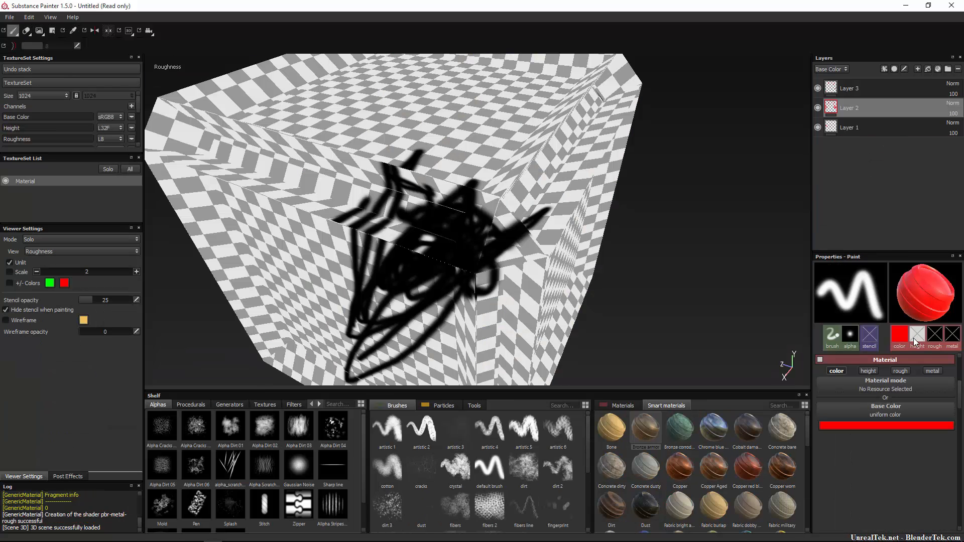
Toggle the height, rough and metal channels of the red paint material in the checkered test project
{"action": "left_click", "coordinate": [869, 371]}
{"action": "left_click", "coordinate": [901, 371]}
{"action": "left_click", "coordinate": [934, 371]}
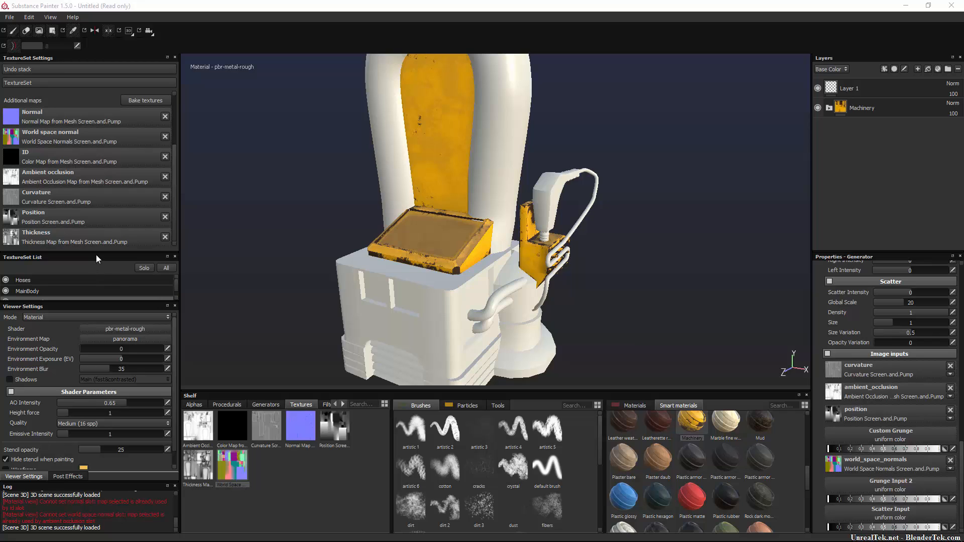
Enlarge the texture set list and switch to the MainBody texture set
{"action": "mouse_move", "coordinate": [95, 253]}
{"action": "left_mouse_down"}
{"action": "mouse_move", "coordinate": [104, 129]}
{"action": "mouse_move", "coordinate": [101, 176]}
{"action": "left_mouse_up"}
{"action": "left_click", "coordinate": [45, 216]}
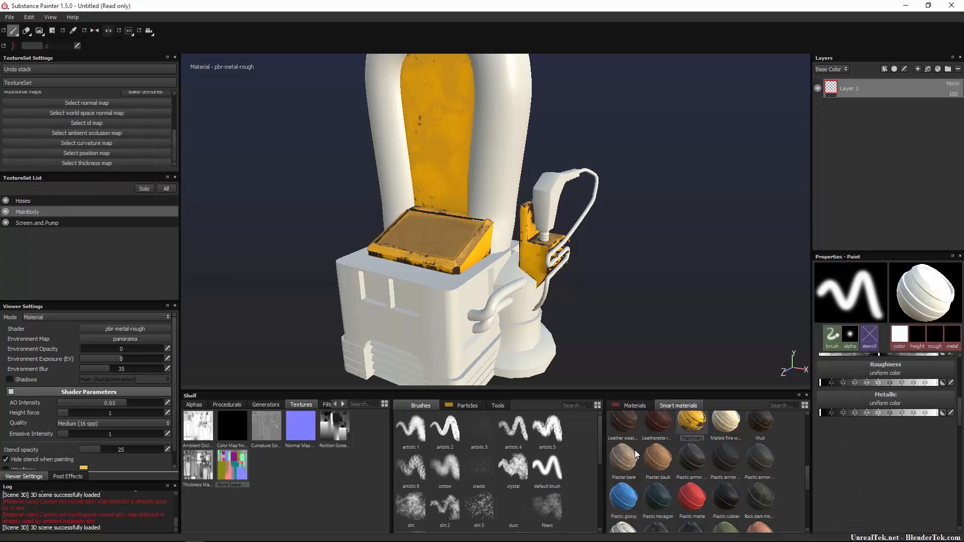
Add the Machinery smart material to the MainBody texture set and check the Dust layer inside its group
{"action": "left_click_drag", "start_coordinate": [701, 428], "coordinate": [851, 187]}
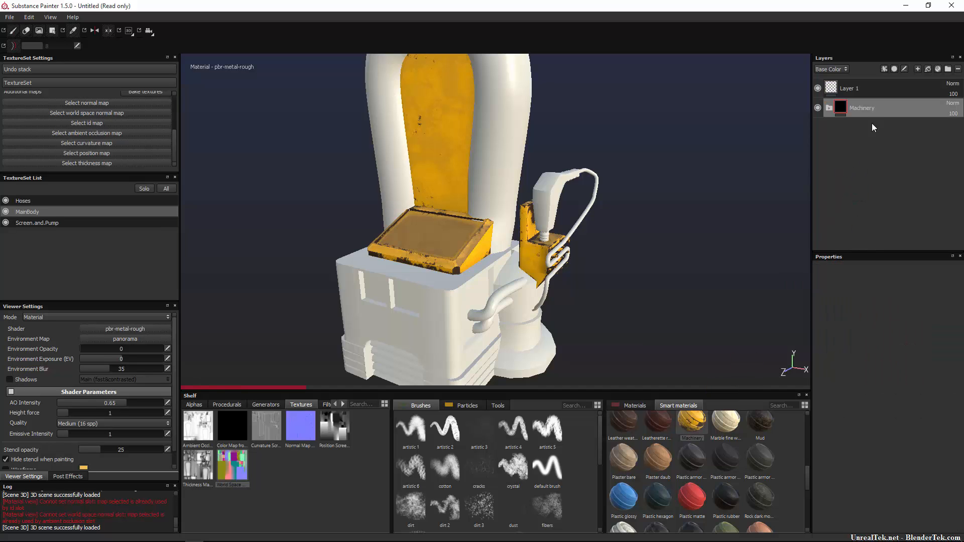
{"action": "left_click", "coordinate": [829, 108]}
{"action": "left_click", "coordinate": [847, 134]}
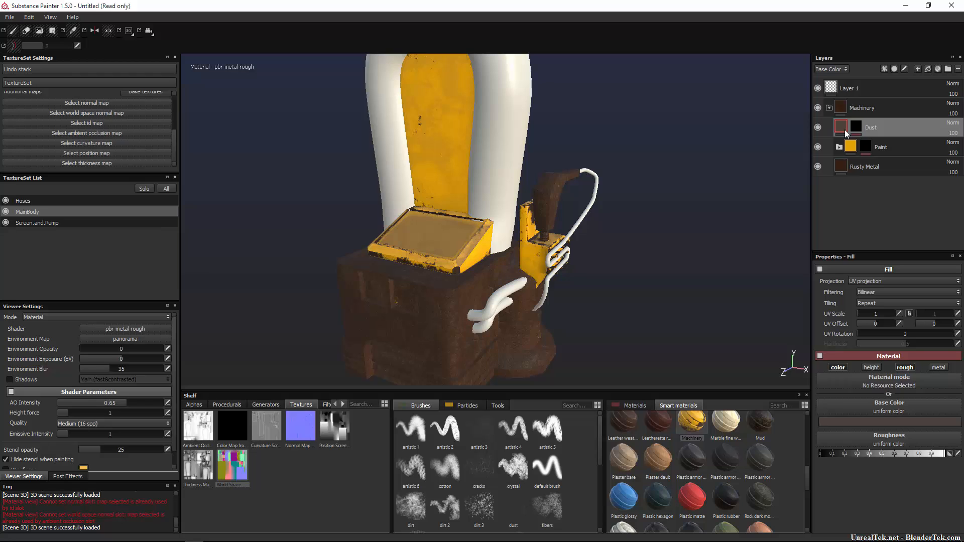
{"action": "mouse_move", "coordinate": [846, 132]}
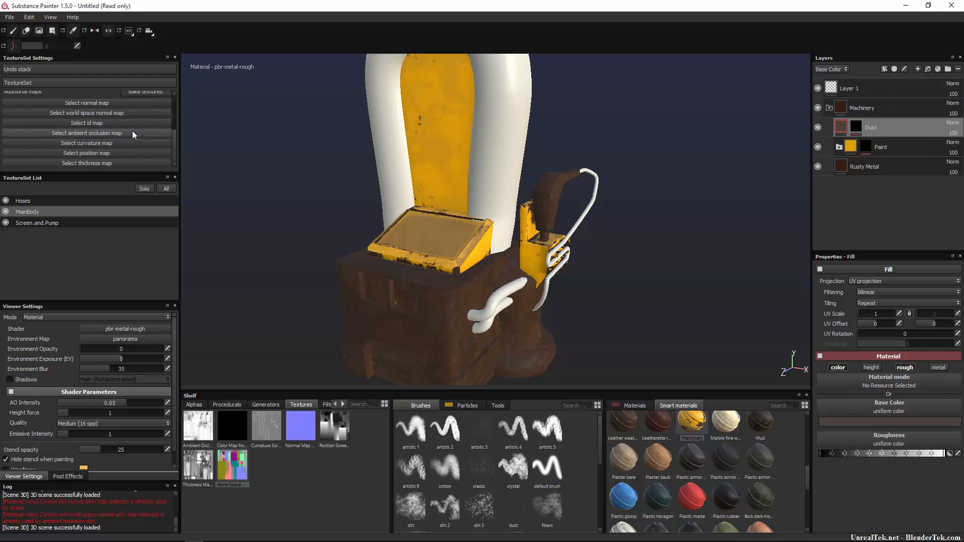
{"action": "scroll", "coordinate": [104, 159], "scroll_direction": "up", "scroll_amount": 2}
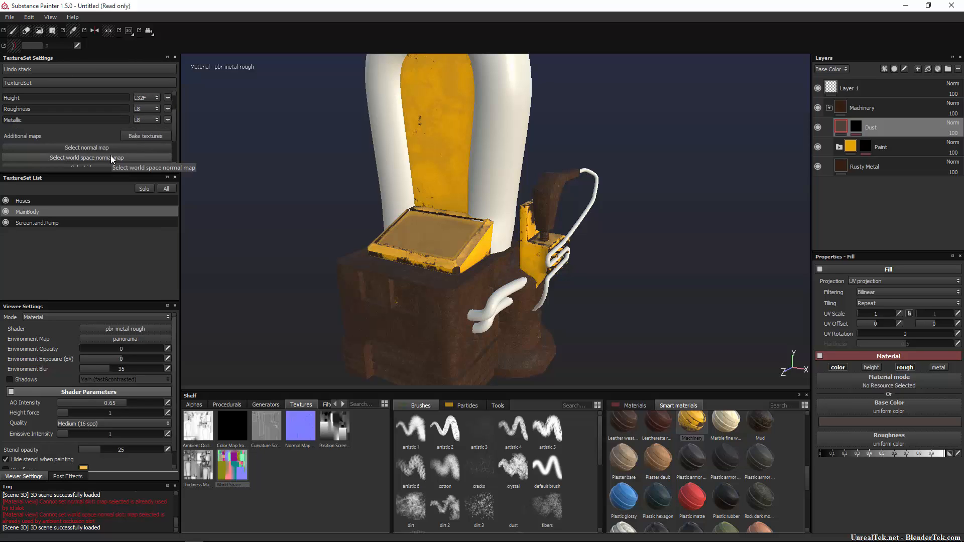
{"action": "left_click", "coordinate": [829, 107]}
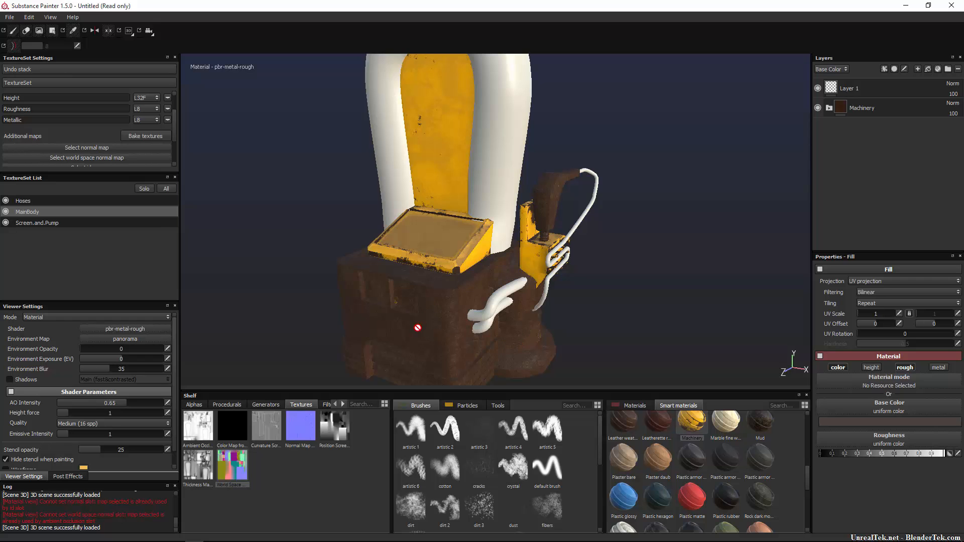
Bake all additional maps for the MainBody texture set at 1024x1024
{"action": "mouse_move", "coordinate": [377, 315]}
{"action": "left_mouse_down", "text": "alt"}
{"action": "mouse_move", "coordinate": [566, 314]}
{"action": "mouse_move", "coordinate": [702, 288]}
{"action": "mouse_move", "coordinate": [471, 333]}
{"action": "mouse_move", "coordinate": [321, 308]}
{"action": "mouse_move", "coordinate": [374, 299]}
{"action": "left_mouse_up", "text": "alt"}
{"action": "middle_click_drag", "start_coordinate": [373, 299], "coordinate": [392, 251], "text": "alt"}
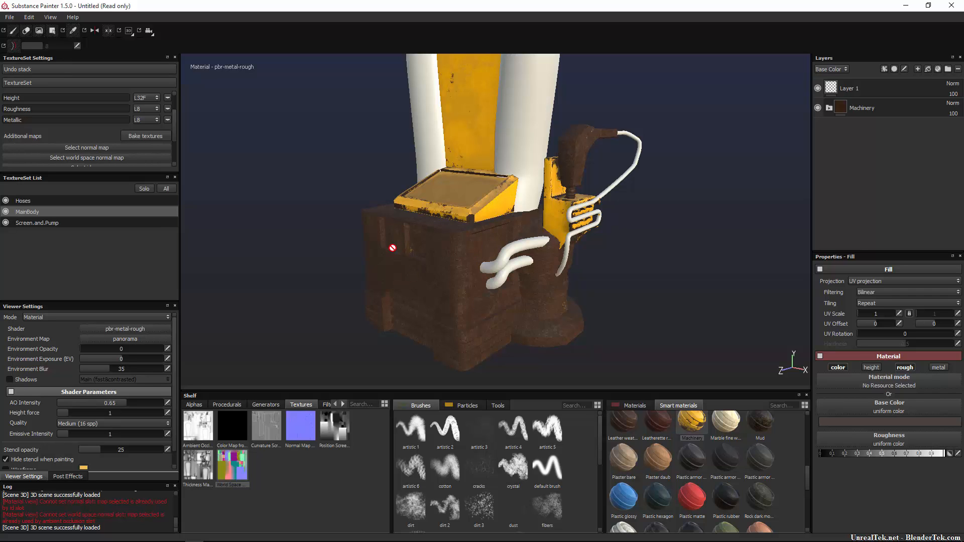
{"action": "left_click_drag", "start_coordinate": [392, 246], "coordinate": [432, 271], "text": "alt"}
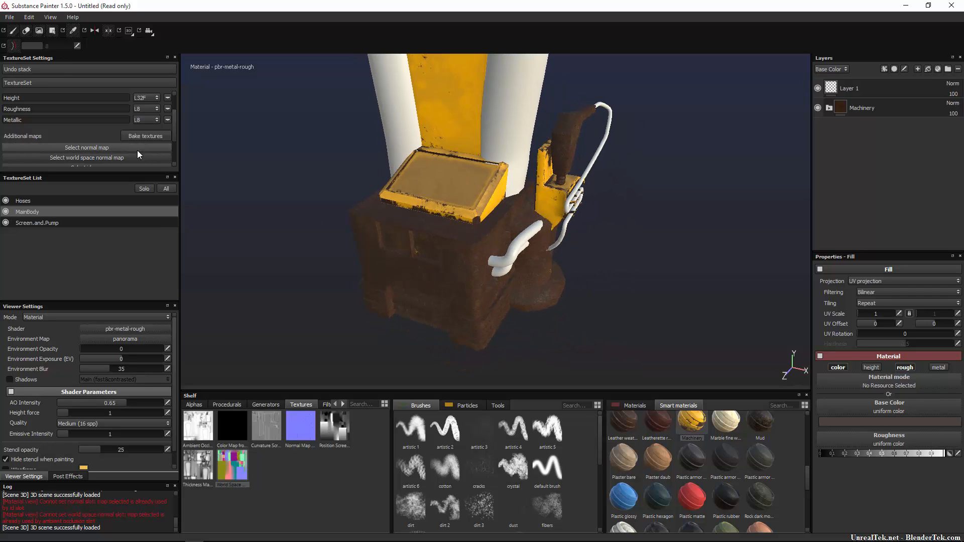
{"action": "left_click", "coordinate": [152, 136]}
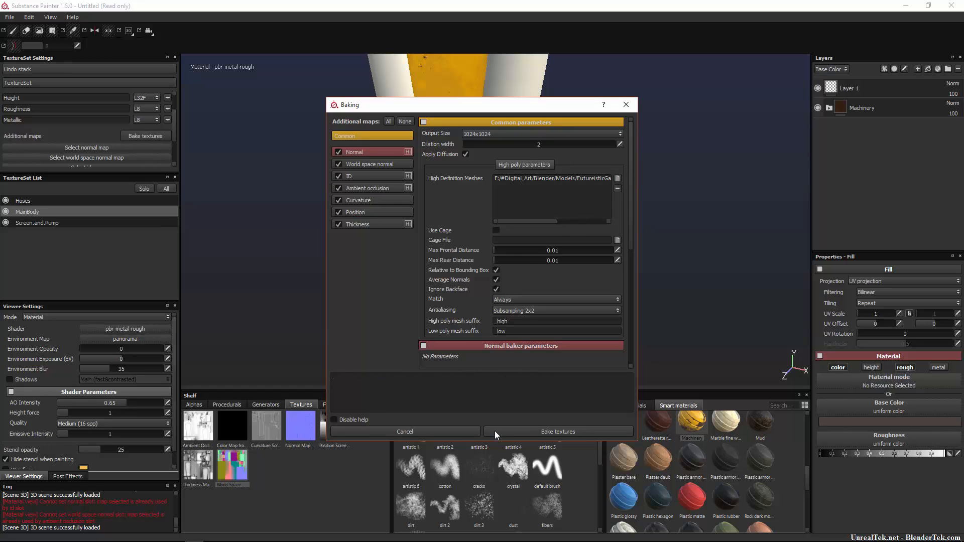
{"action": "left_click", "coordinate": [25, 213]}
{"action": "left_click", "coordinate": [32, 224]}
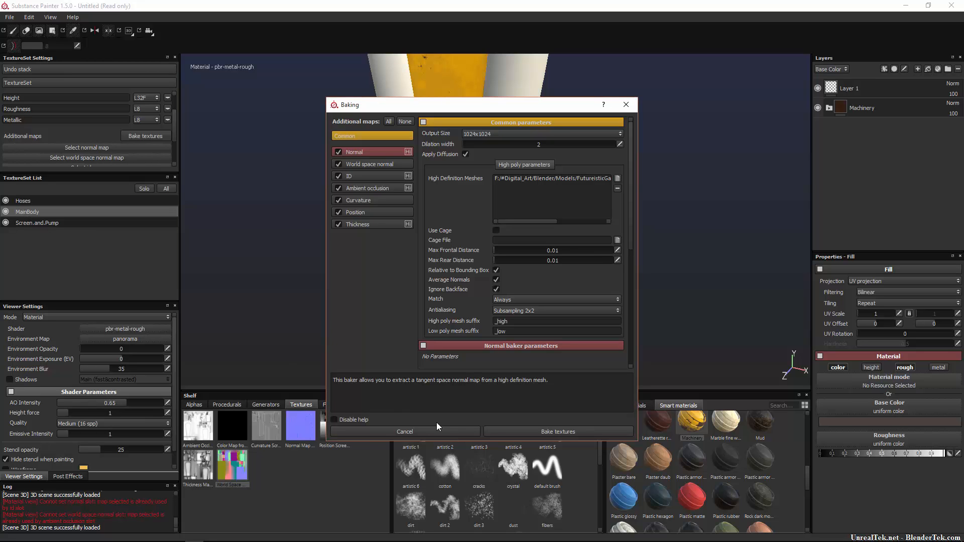
{"action": "left_click", "coordinate": [523, 432]}
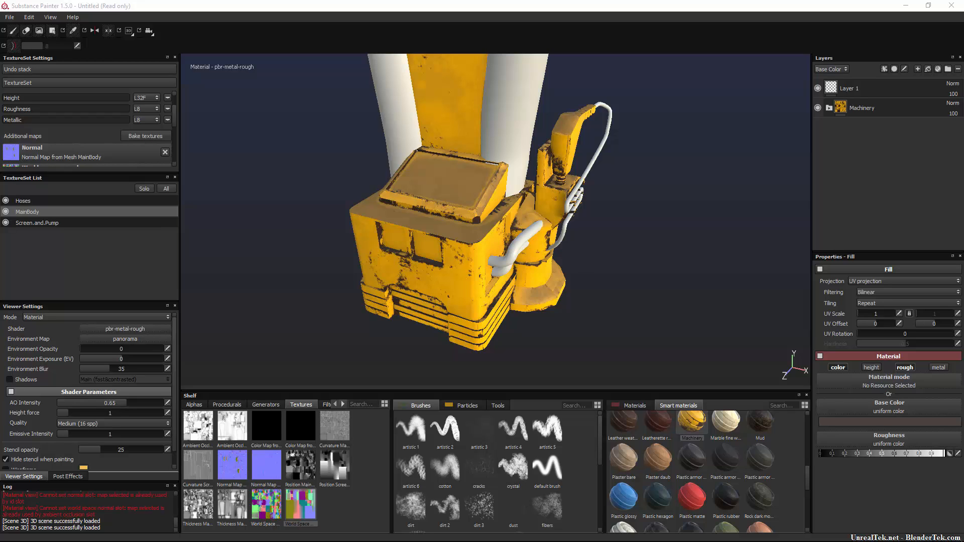
Bake all additional maps for the Hoses texture set
{"action": "left_click", "coordinate": [47, 203]}
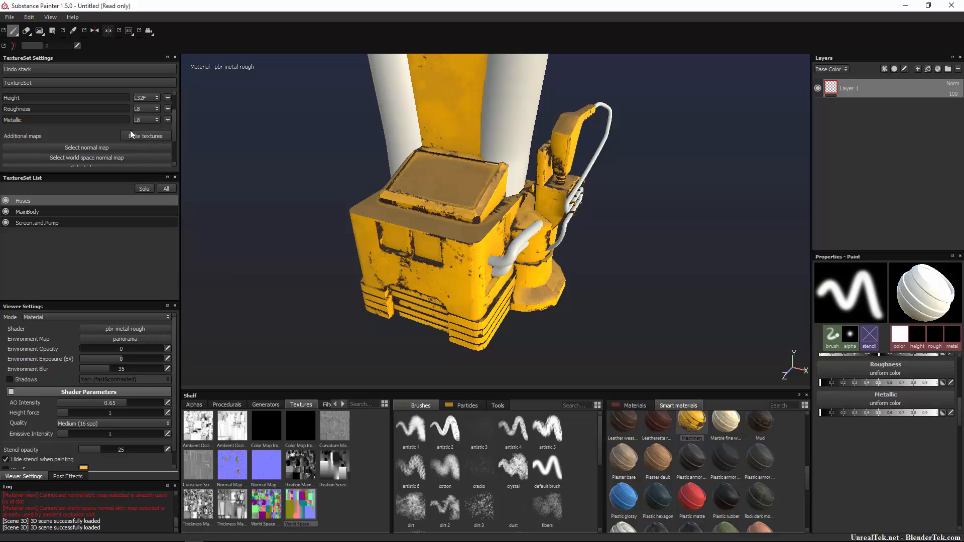
{"action": "left_click", "coordinate": [143, 136]}
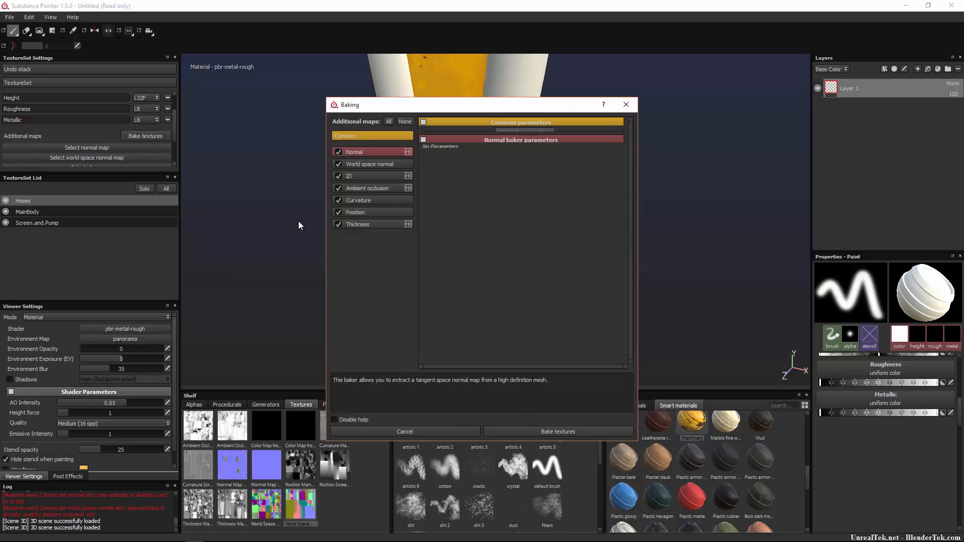
{"action": "left_click", "coordinate": [540, 427]}
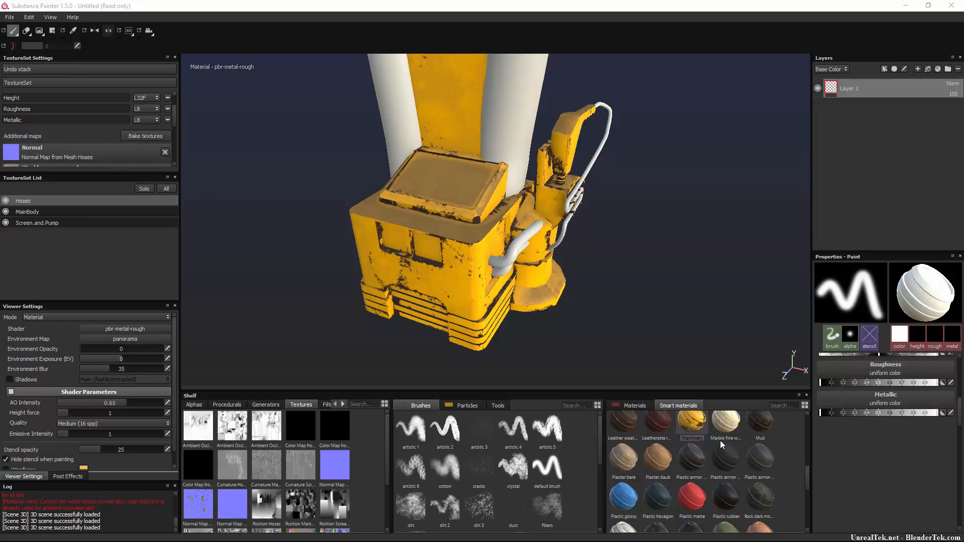
Try the Machinery smart material on the Hoses texture set
{"action": "left_click_drag", "start_coordinate": [696, 432], "coordinate": [865, 116]}
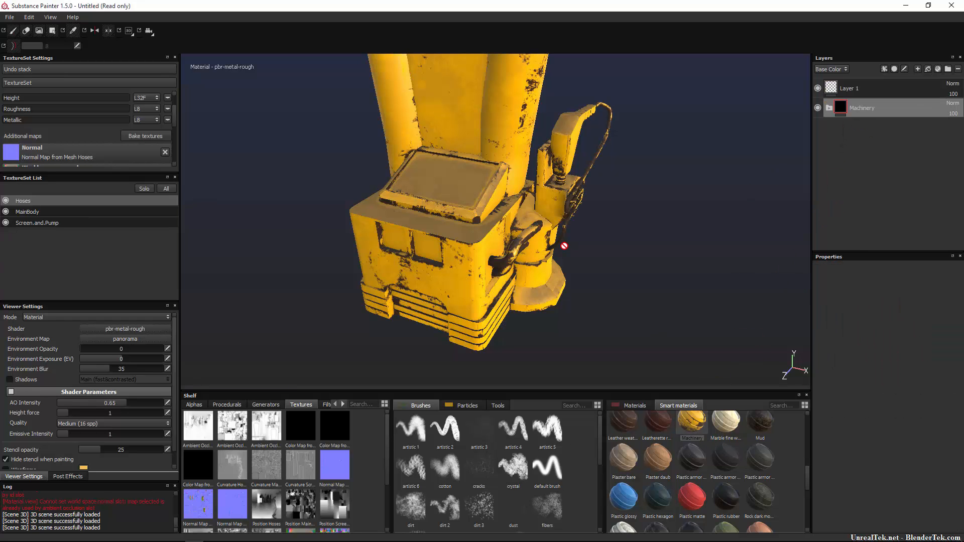
{"action": "mouse_move", "coordinate": [556, 234]}
{"action": "left_mouse_down", "text": "alt"}
{"action": "mouse_move", "coordinate": [503, 220]}
{"action": "mouse_move", "coordinate": [557, 227]}
{"action": "mouse_move", "coordinate": [548, 224]}
{"action": "left_mouse_up", "text": "alt"}
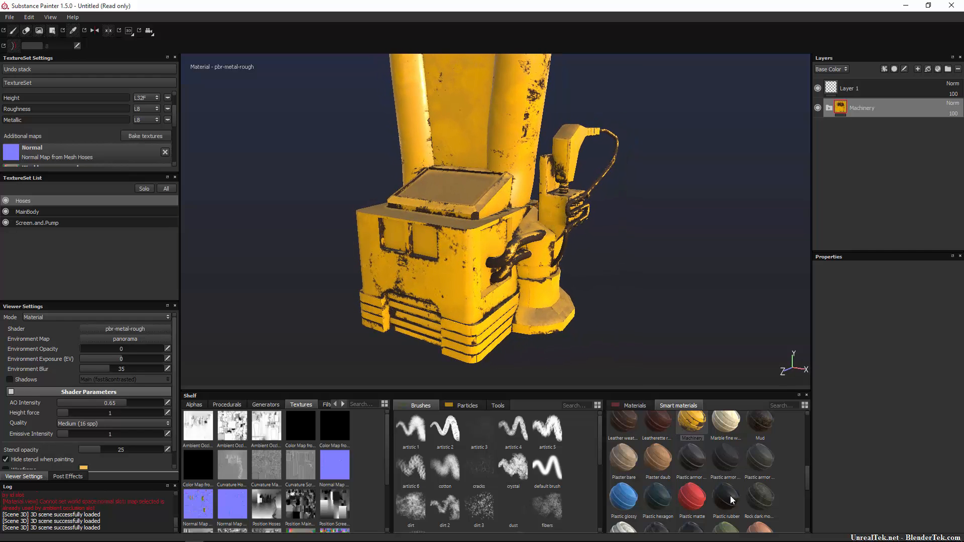
Add the Tire dirty smart material to the Hoses texture set and delete its Machinery group
{"action": "scroll", "coordinate": [729, 488], "scroll_direction": "up", "scroll_amount": 6}
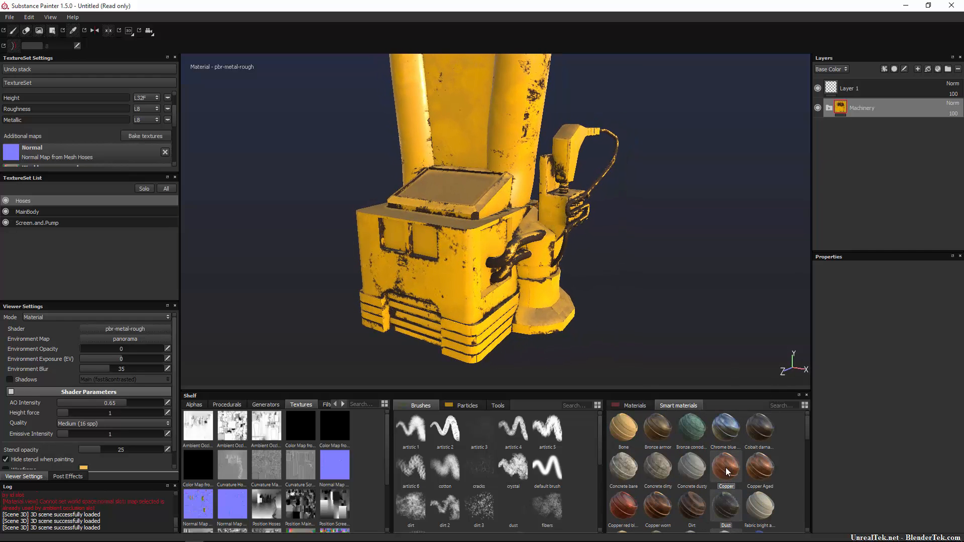
{"action": "scroll", "coordinate": [728, 471], "scroll_direction": "down", "scroll_amount": 6}
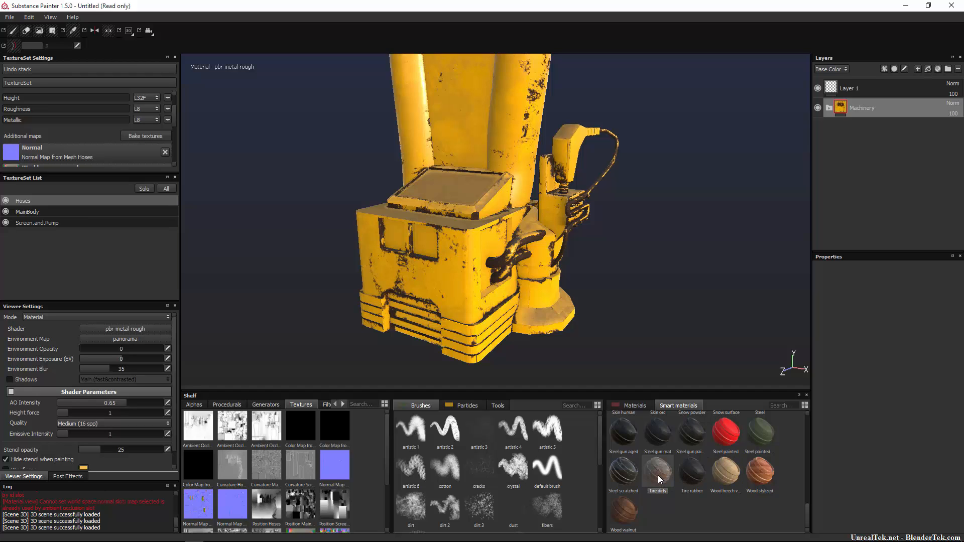
{"action": "left_click_drag", "start_coordinate": [658, 475], "coordinate": [873, 130]}
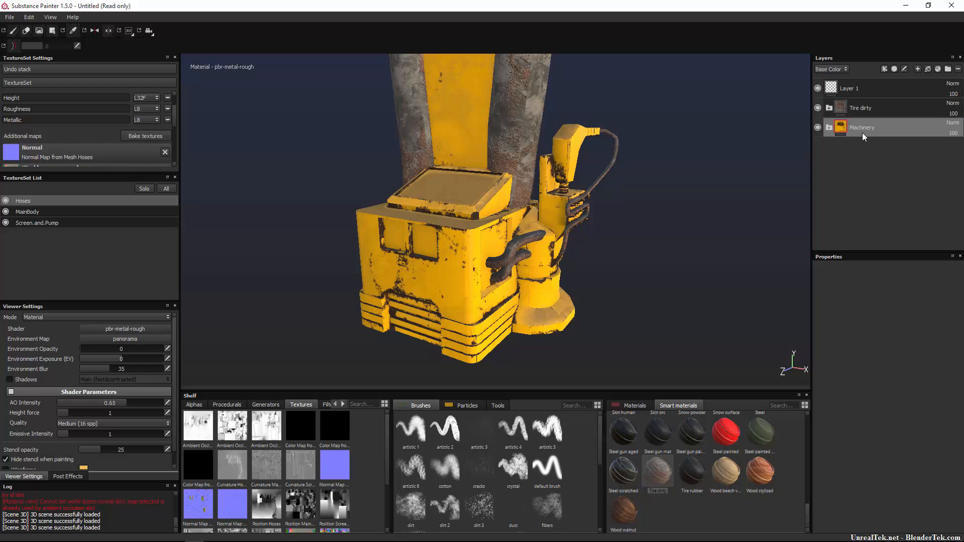
{"action": "key", "text": "Delete"}
Examine the Tire dirty material on the hoses and the whole gas pump from several angles and distances
{"action": "left_click_drag", "start_coordinate": [570, 122], "coordinate": [542, 121], "text": "alt"}
{"action": "middle_click_drag", "start_coordinate": [542, 120], "coordinate": [546, 289], "text": "alt"}
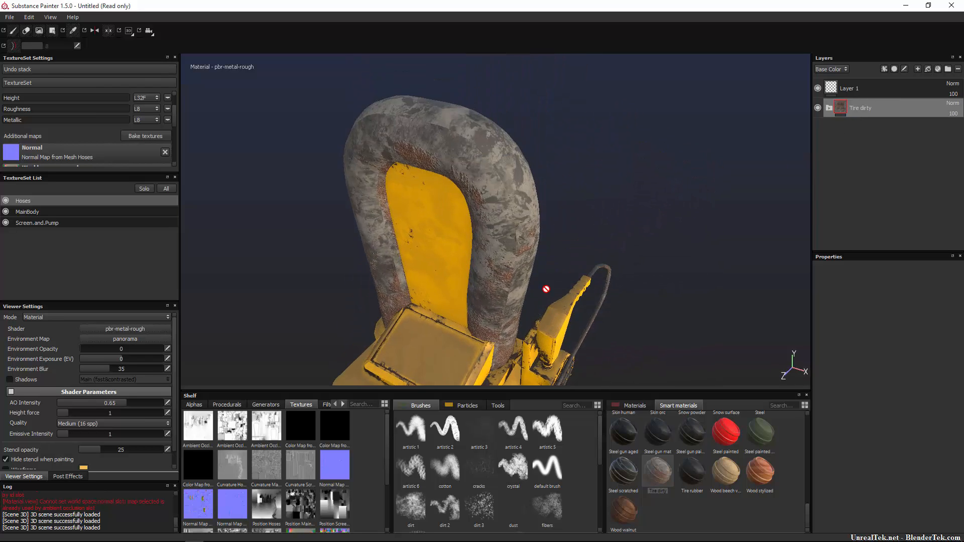
{"action": "left_click_drag", "start_coordinate": [409, 129], "coordinate": [538, 103], "text": "alt"}
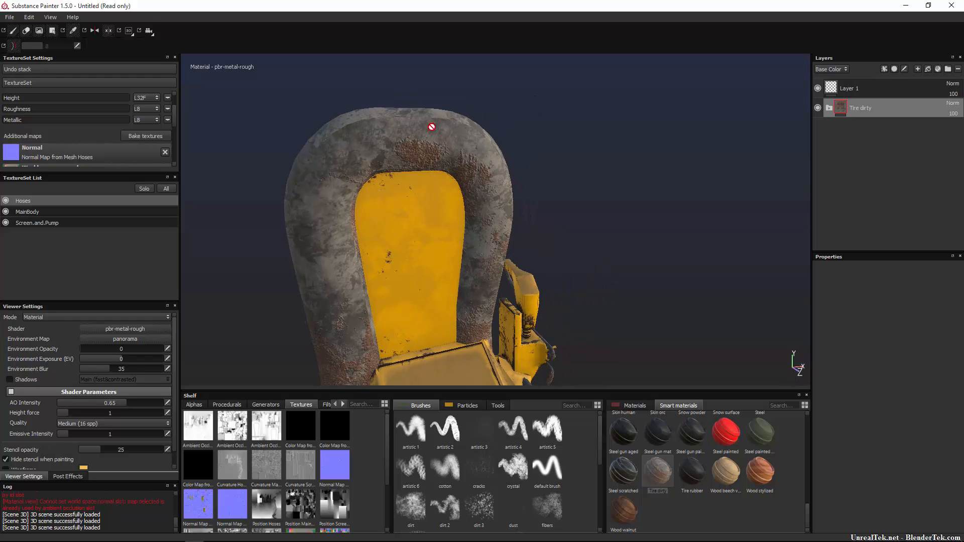
{"action": "left_click_drag", "start_coordinate": [327, 299], "coordinate": [351, 282], "text": "alt"}
{"action": "middle_click_drag", "start_coordinate": [351, 282], "coordinate": [412, 226], "text": "alt"}
{"action": "left_click_drag", "start_coordinate": [431, 251], "coordinate": [307, 256], "text": "alt"}
{"action": "scroll", "coordinate": [463, 298], "scroll_direction": "down", "scroll_amount": 5}
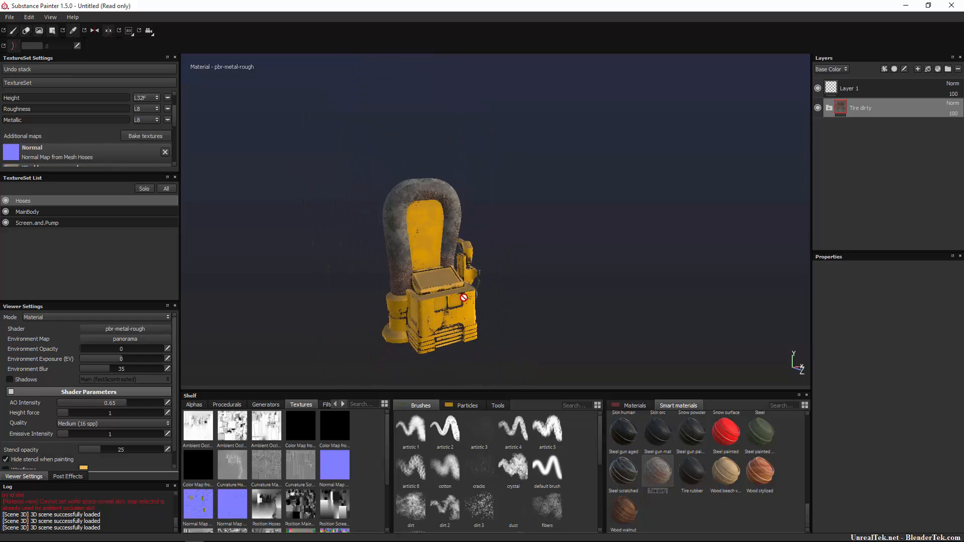
{"action": "scroll", "coordinate": [464, 298], "scroll_direction": "up", "scroll_amount": 6}
{"action": "mouse_move", "coordinate": [466, 289]}
{"action": "middle_mouse_down", "text": "alt"}
{"action": "mouse_move", "coordinate": [469, 237]}
{"action": "mouse_move", "coordinate": [472, 276]}
{"action": "middle_mouse_up", "text": "alt"}
Add the Glass visor smart material to the Screen.and.Pump texture set and delete its Machinery group
{"action": "key", "text": "1"}
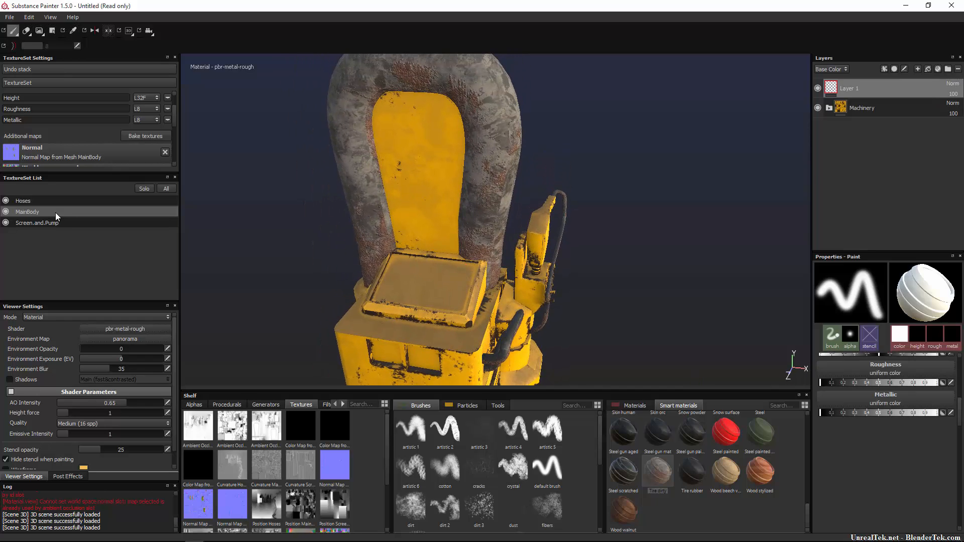
{"action": "left_click", "coordinate": [59, 223]}
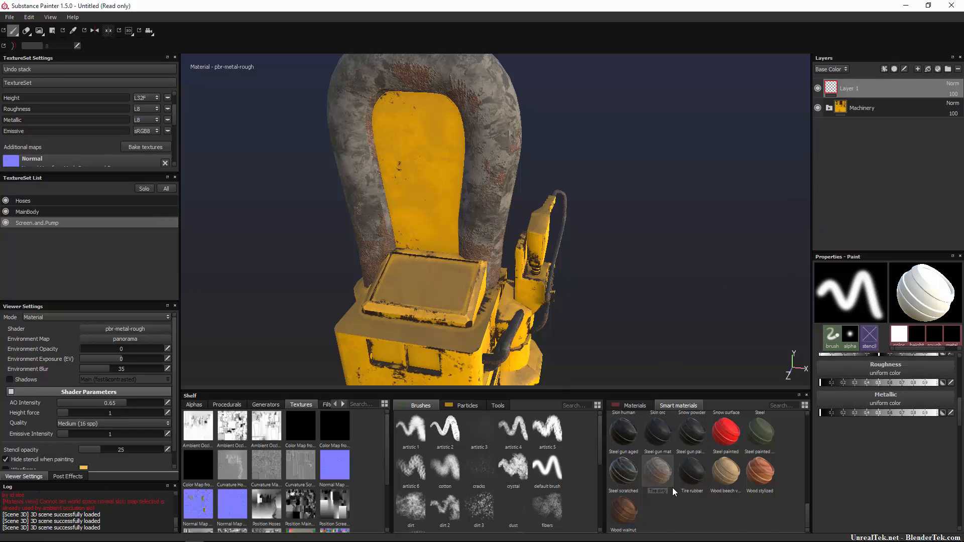
{"action": "scroll", "coordinate": [673, 487], "scroll_direction": "up", "scroll_amount": 10}
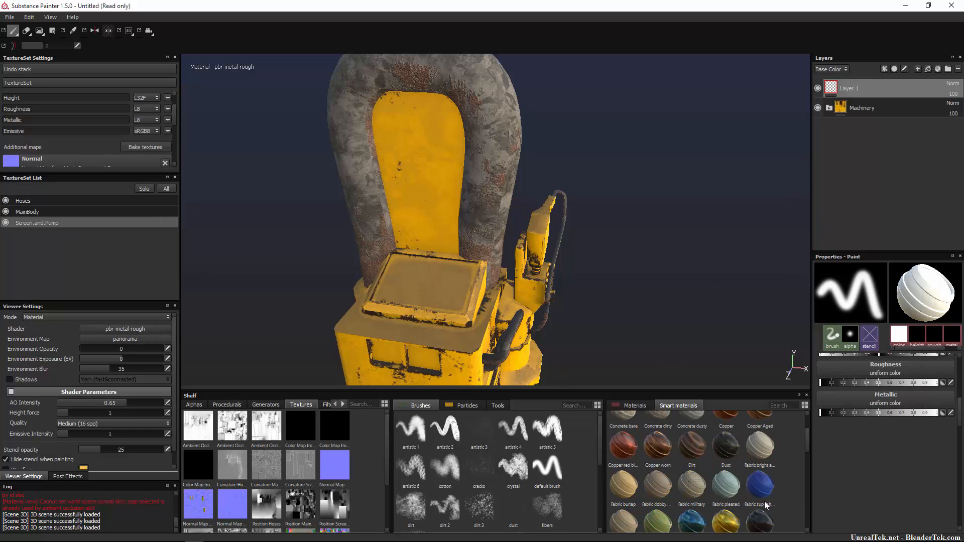
{"action": "scroll", "coordinate": [765, 500], "scroll_direction": "down", "scroll_amount": 5}
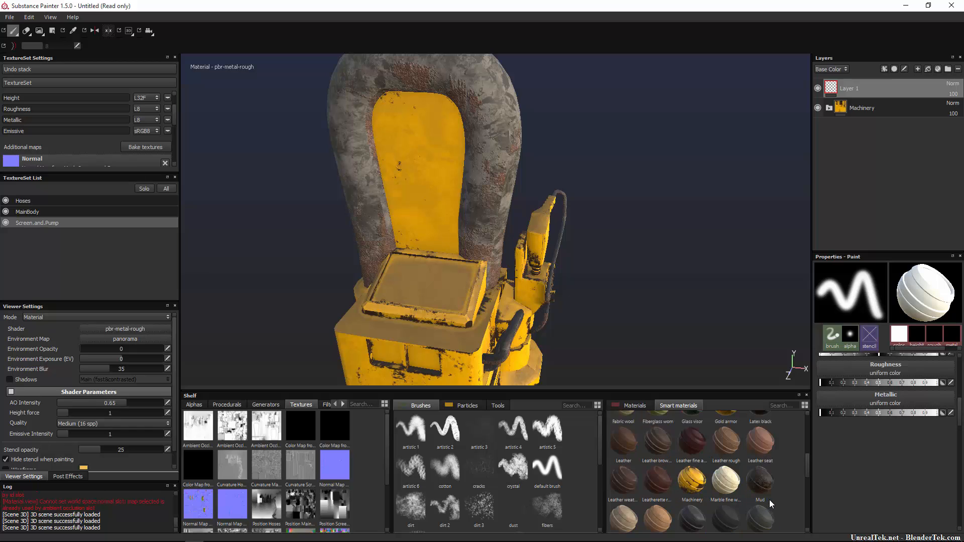
{"action": "scroll", "coordinate": [810, 469], "scroll_direction": "up", "scroll_amount": 3}
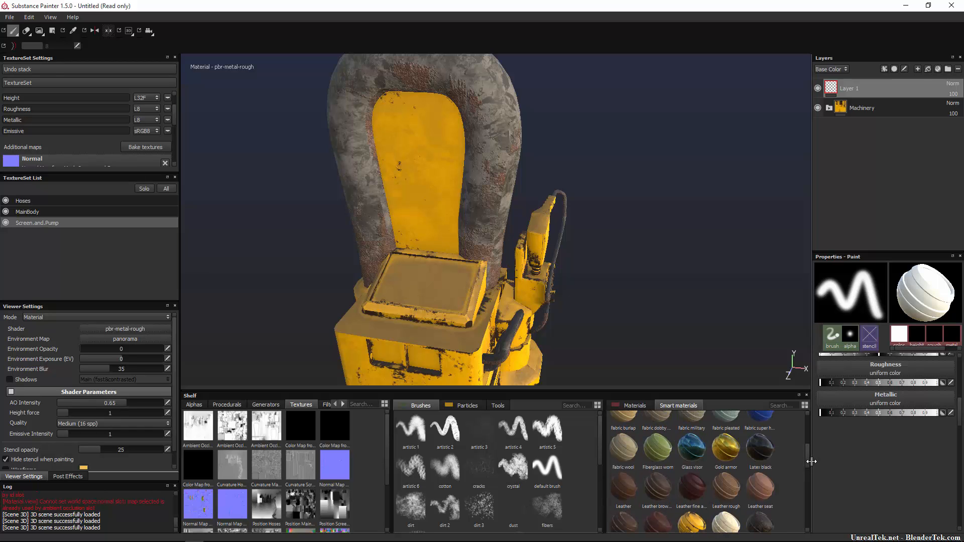
{"action": "left_click_drag", "start_coordinate": [695, 457], "coordinate": [875, 100]}
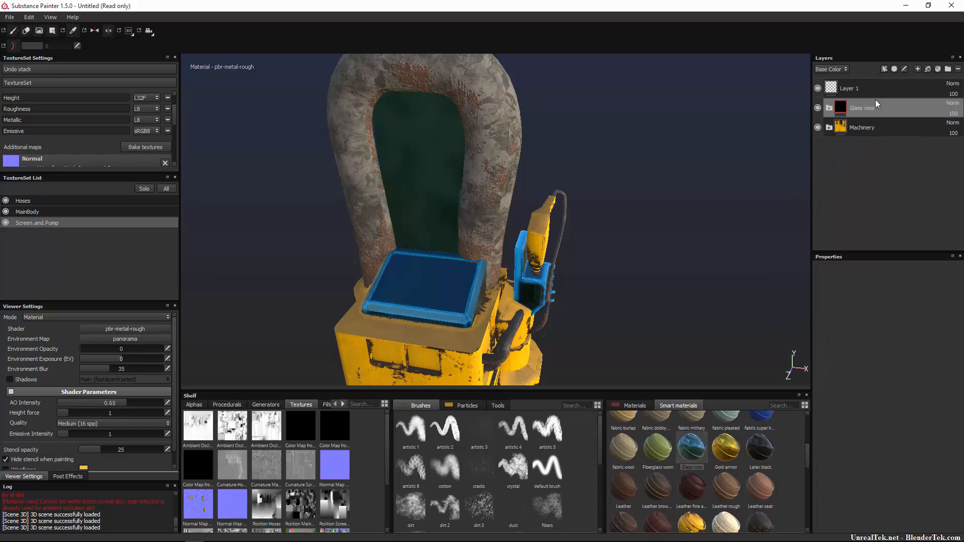
{"action": "left_click", "coordinate": [878, 134]}
{"action": "key", "text": "Delete"}
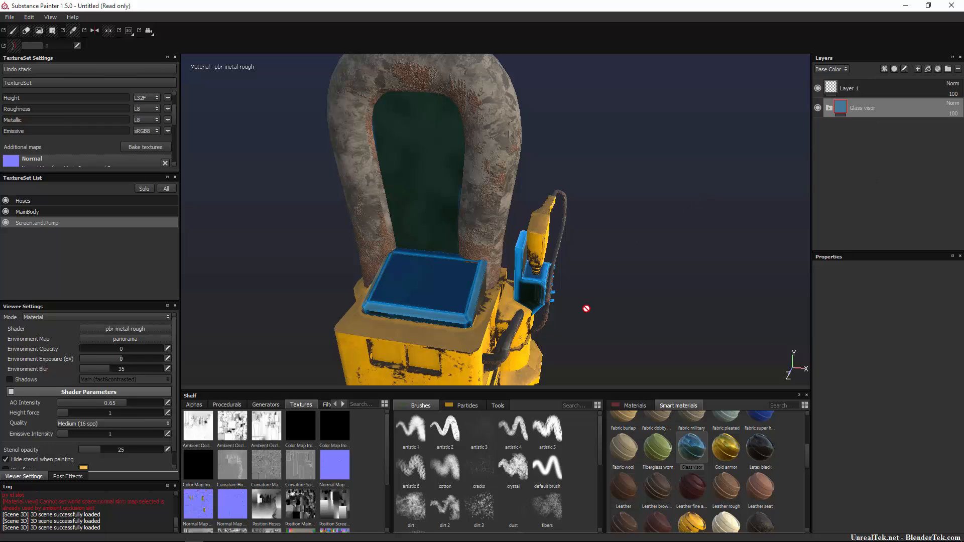
Raise the shader's emissive intensity to 10 and check the glow on the screen and pump
{"action": "left_click_drag", "start_coordinate": [598, 301], "coordinate": [594, 274], "text": "alt"}
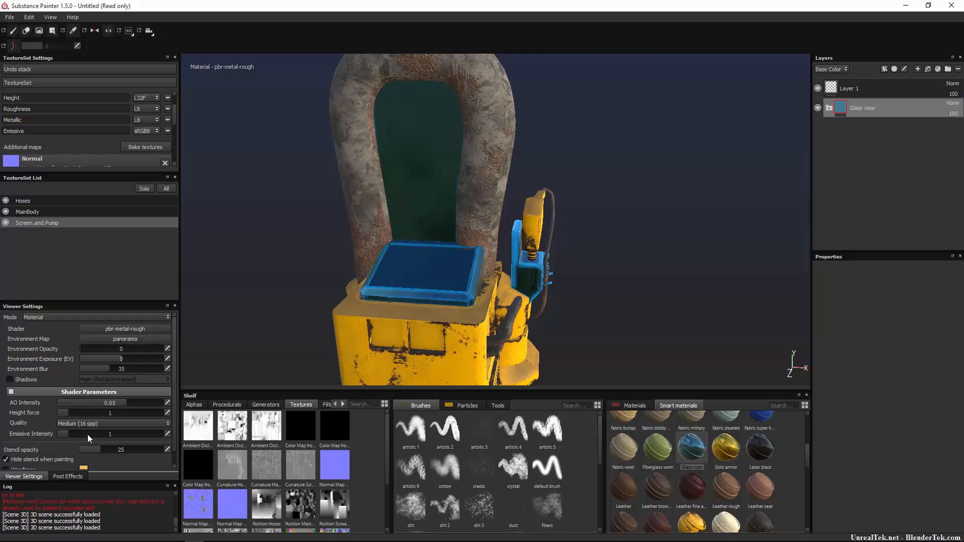
{"action": "left_click_drag", "start_coordinate": [83, 434], "coordinate": [191, 433]}
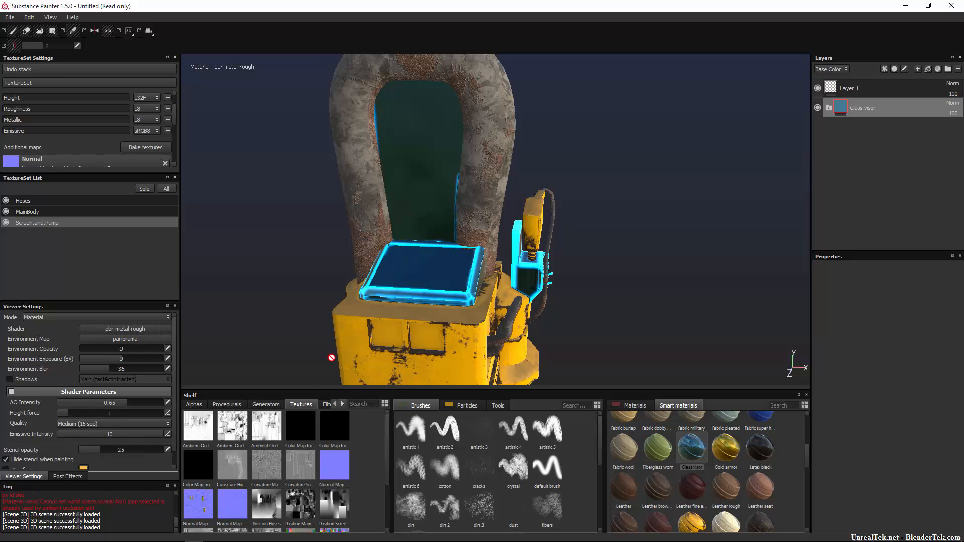
{"action": "left_click_drag", "start_coordinate": [331, 359], "coordinate": [315, 209], "text": "alt"}
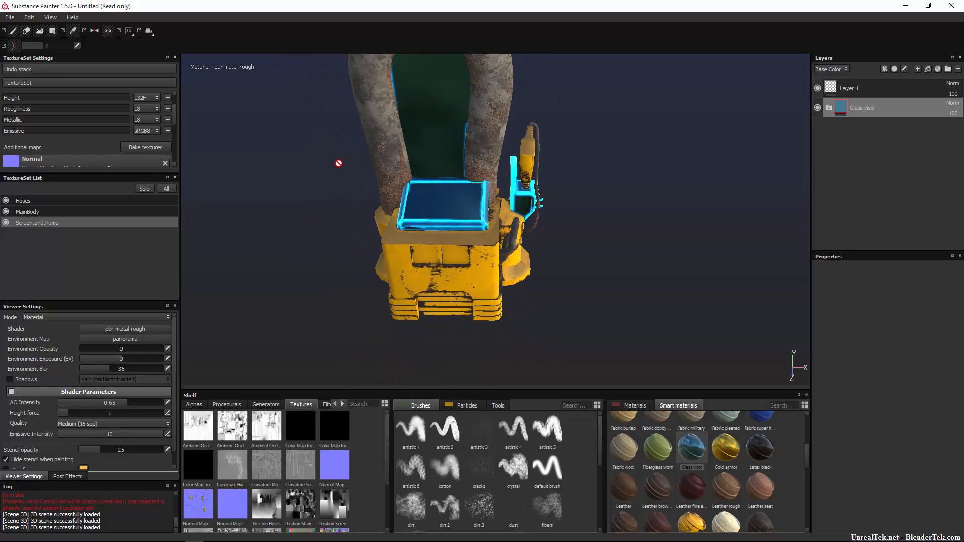
{"action": "left_click_drag", "start_coordinate": [339, 164], "coordinate": [289, 276], "text": "alt"}
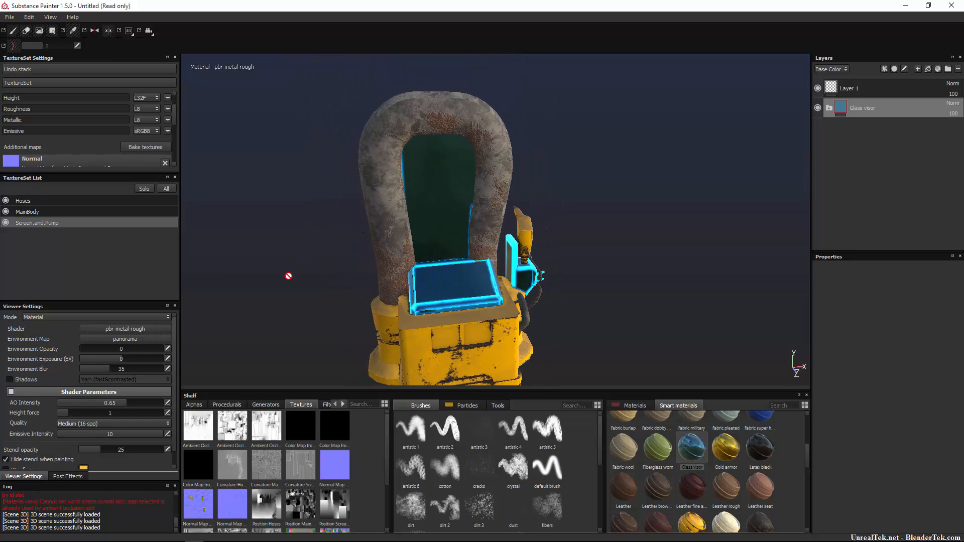
Add the Machinery smart material to the Hoses texture set, delete its Tire dirty group and inspect the recoloured pump
{"action": "left_click", "coordinate": [37, 200]}
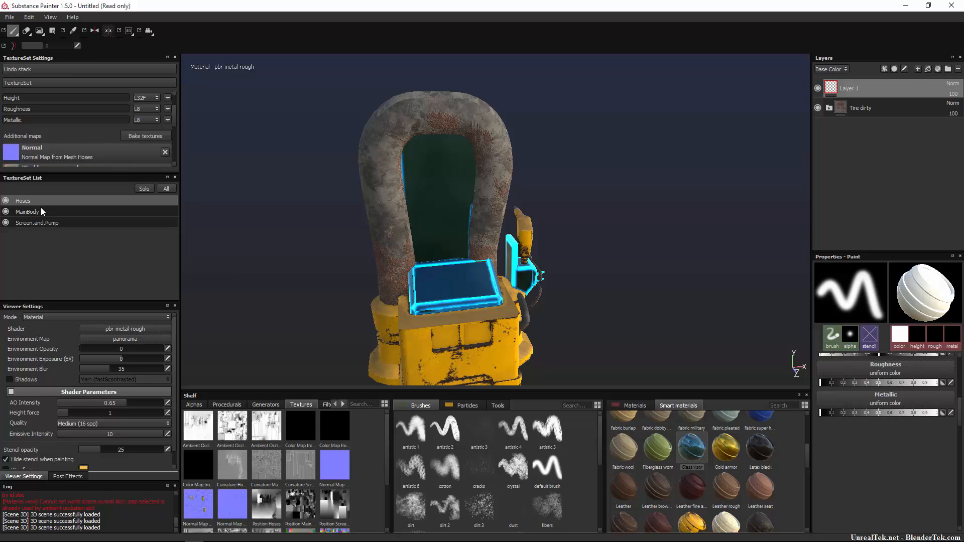
{"action": "scroll", "coordinate": [735, 497], "scroll_direction": "down", "scroll_amount": 5}
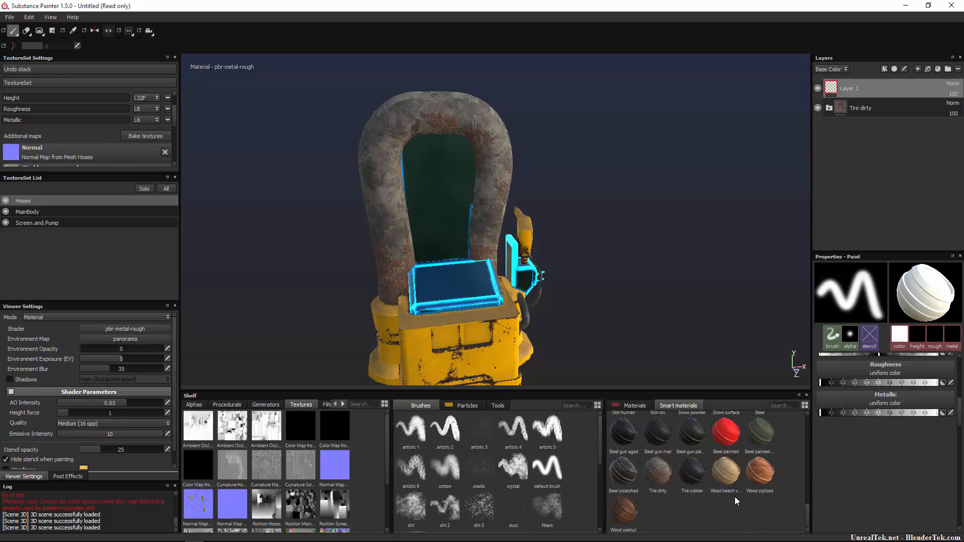
{"action": "scroll", "coordinate": [693, 488], "scroll_direction": "up", "scroll_amount": 5}
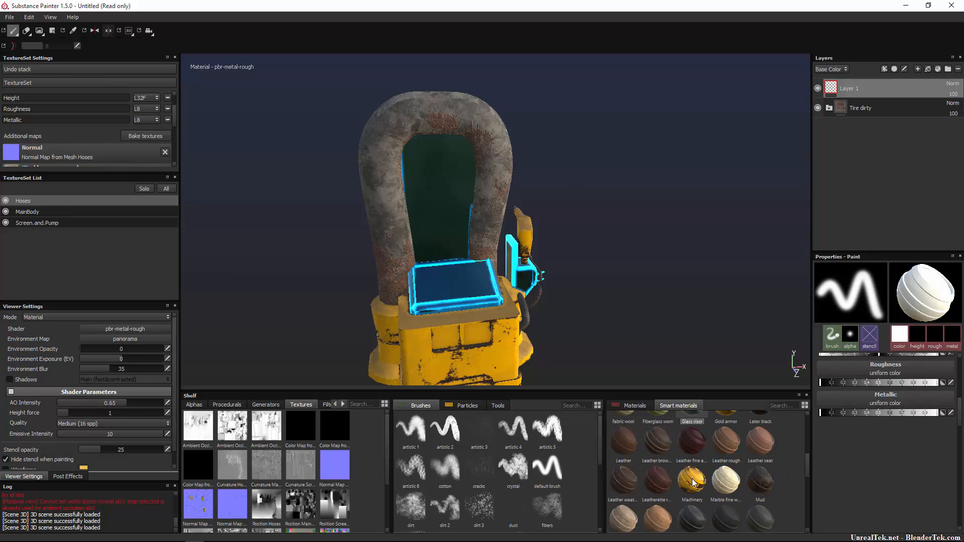
{"action": "left_click_drag", "start_coordinate": [693, 482], "coordinate": [877, 114]}
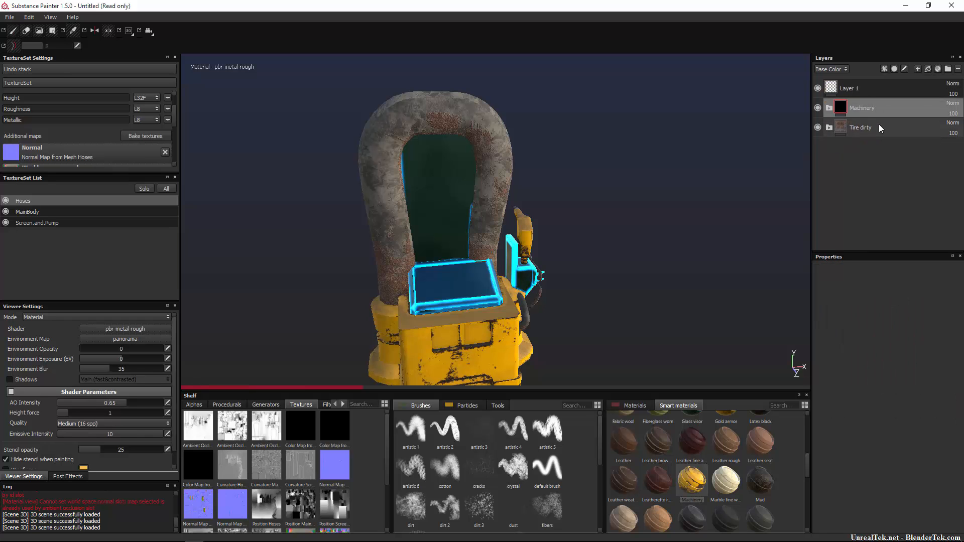
{"action": "left_click", "coordinate": [880, 126]}
{"action": "key", "text": "Delete"}
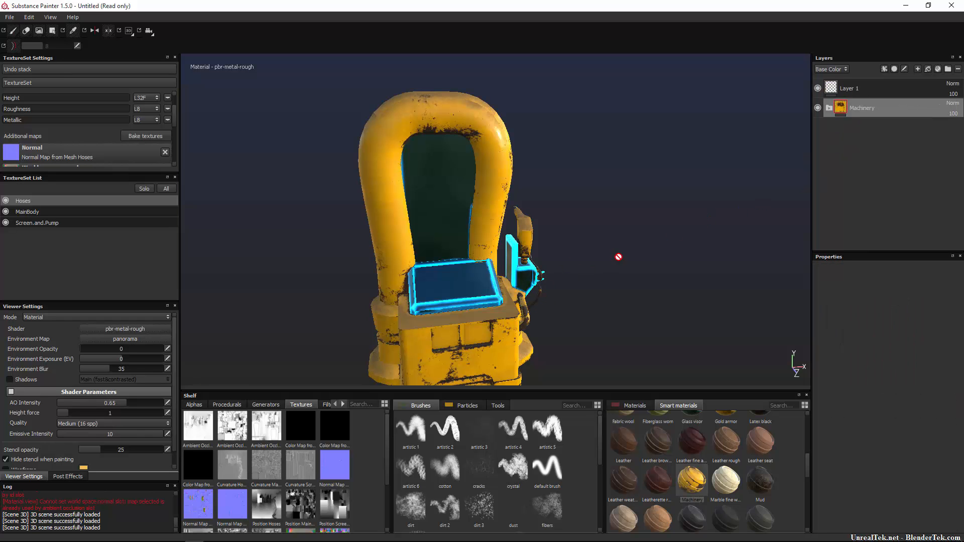
{"action": "left_click_drag", "start_coordinate": [618, 257], "coordinate": [560, 286], "text": "alt"}
{"action": "middle_click_drag", "start_coordinate": [560, 286], "coordinate": [540, 261], "text": "alt"}
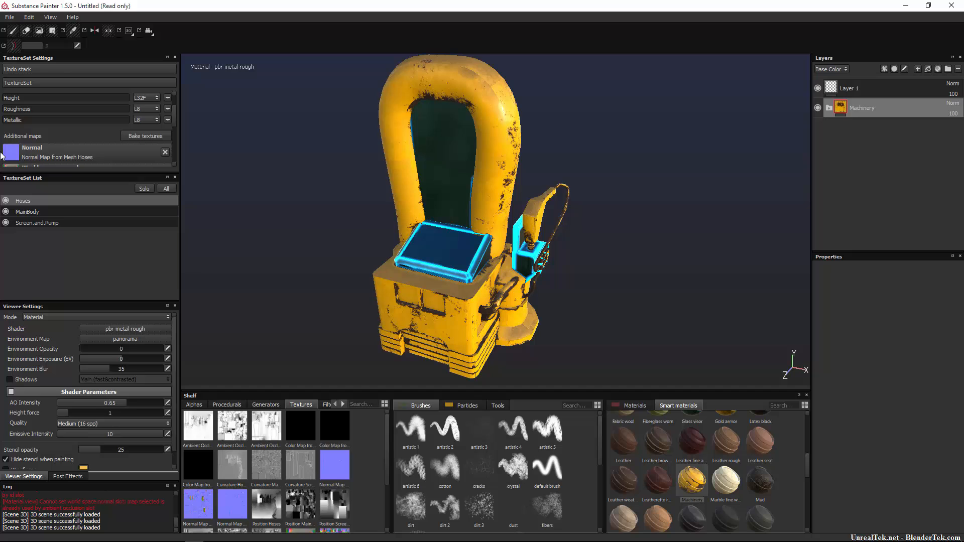
Save the project as FuturisticGasPump_Tutorial in the Substance_Painter folder
{"action": "left_click", "coordinate": [9, 17]}
{"action": "key", "text": "Escape"}
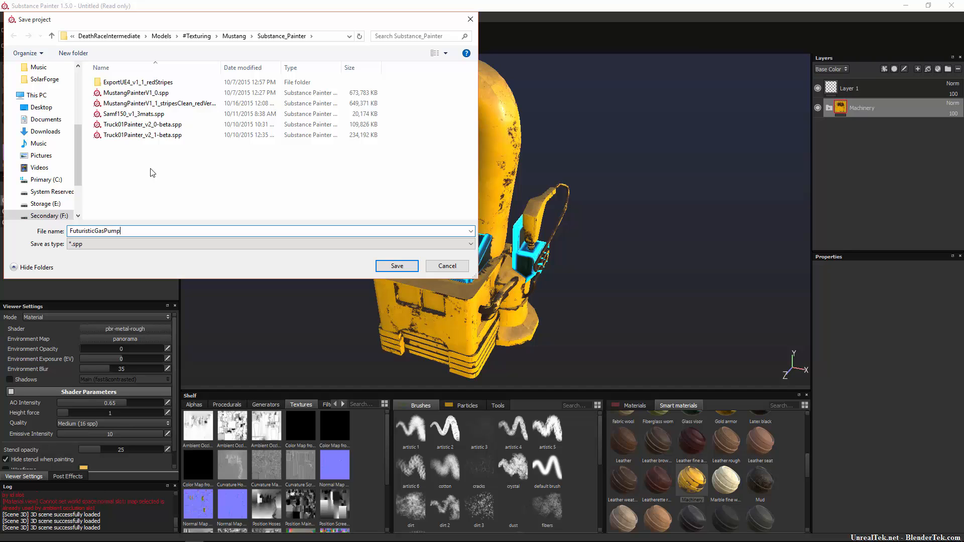
{"action": "type", "text": "rial"}
{"action": "key", "text": "Return"}
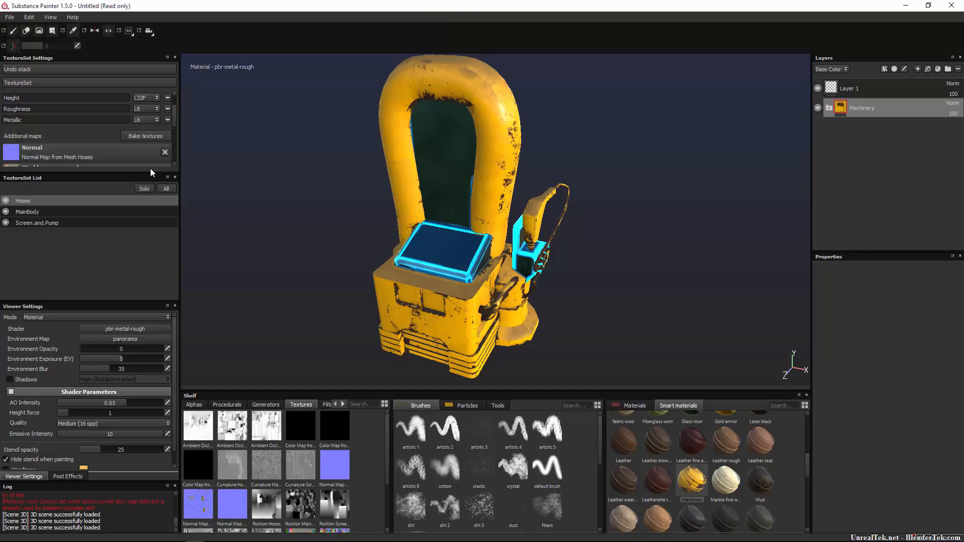
Enlarge the texture set settings and examine the additional maps of Hoses, MainBody and Screen.and.Pump
{"action": "left_click_drag", "start_coordinate": [131, 173], "coordinate": [108, 269]}
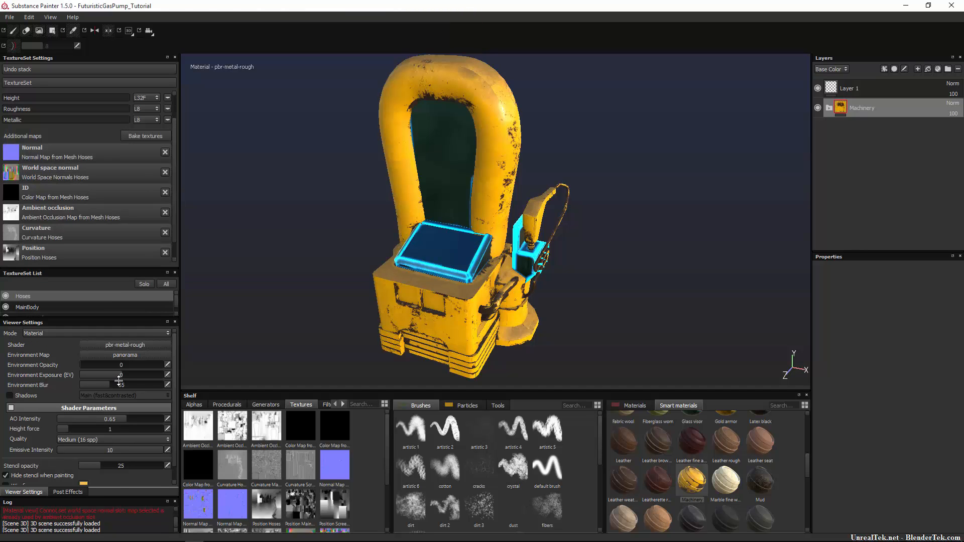
{"action": "left_click", "coordinate": [73, 306]}
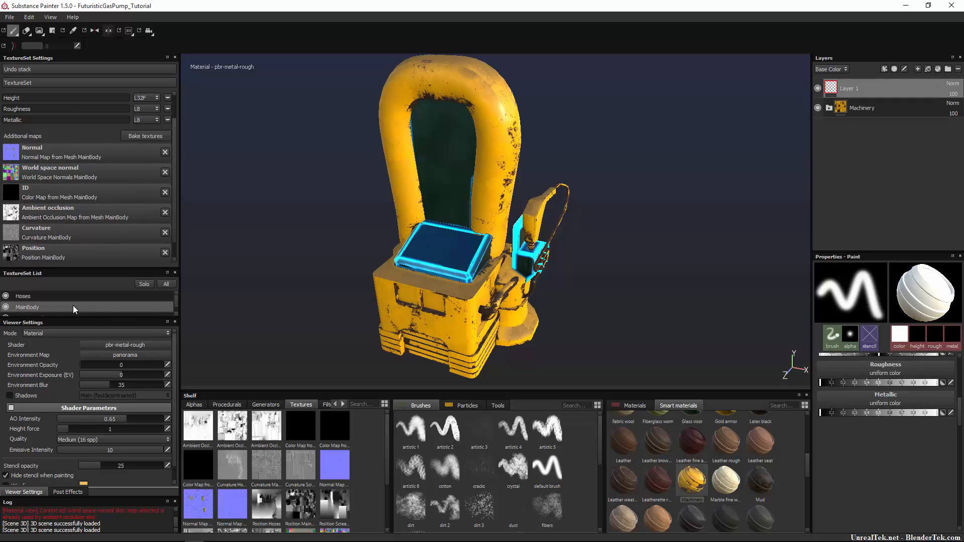
{"action": "left_click", "coordinate": [73, 308]}
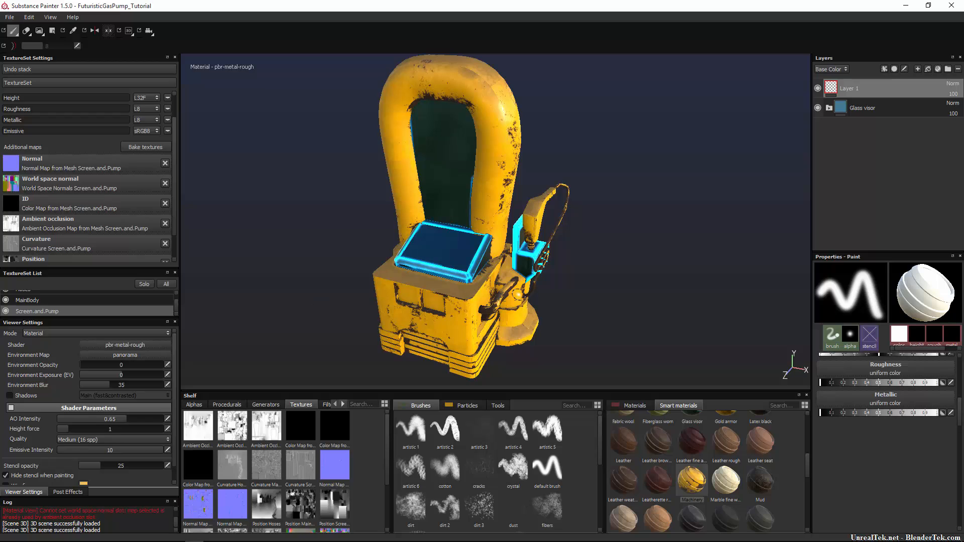
Open the texture export settings and expand the output file lists of Hoses, MainBody and Screen.and.Pump
{"action": "left_click", "coordinate": [9, 17]}
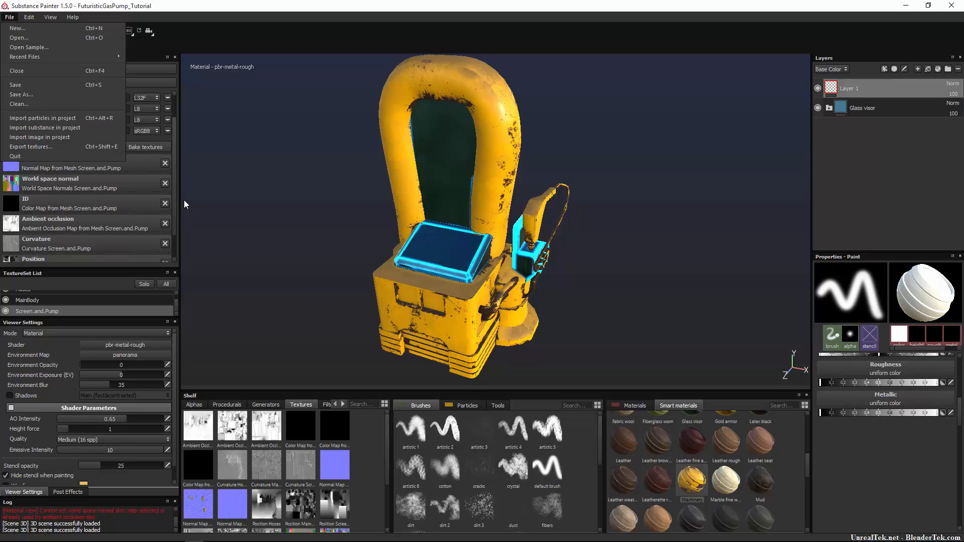
{"action": "left_click", "coordinate": [84, 145]}
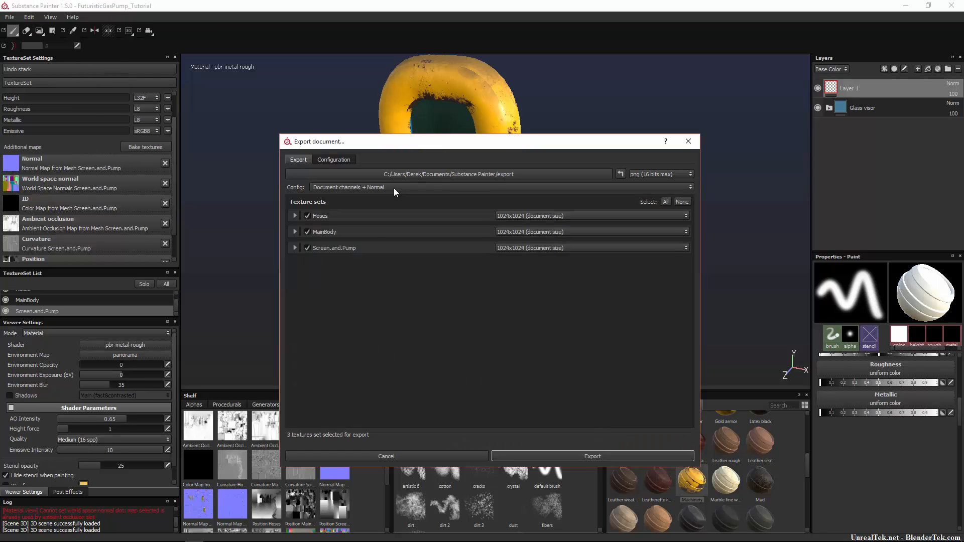
{"action": "left_click", "coordinate": [294, 217]}
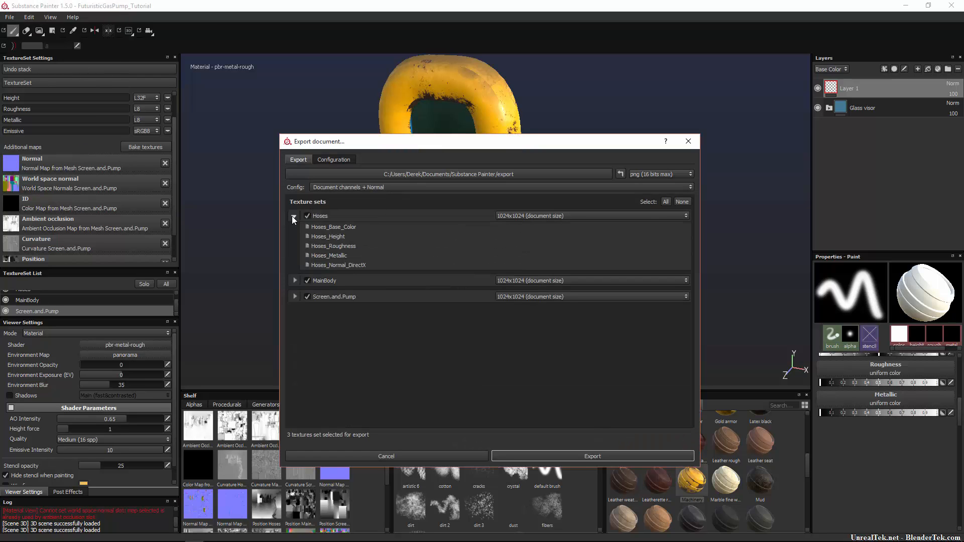
{"action": "left_click", "coordinate": [295, 281]}
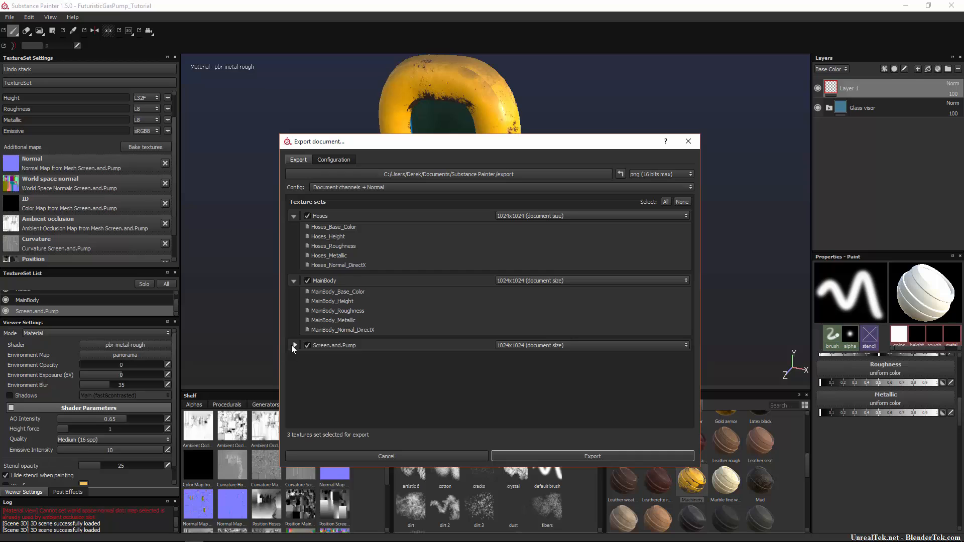
{"action": "left_click", "coordinate": [292, 345]}
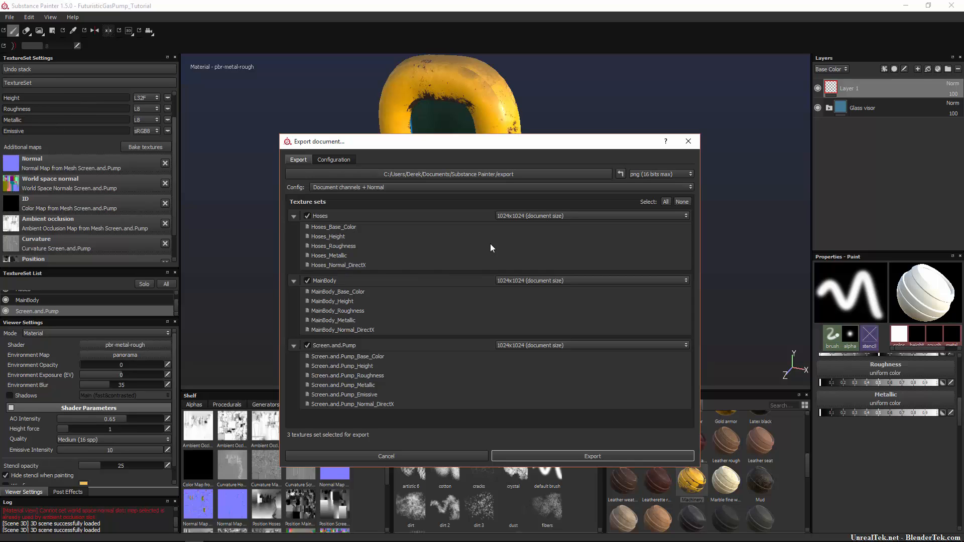
Set the export configuration to Unreal Engine 4 (Packed)
{"action": "left_click", "coordinate": [377, 187]}
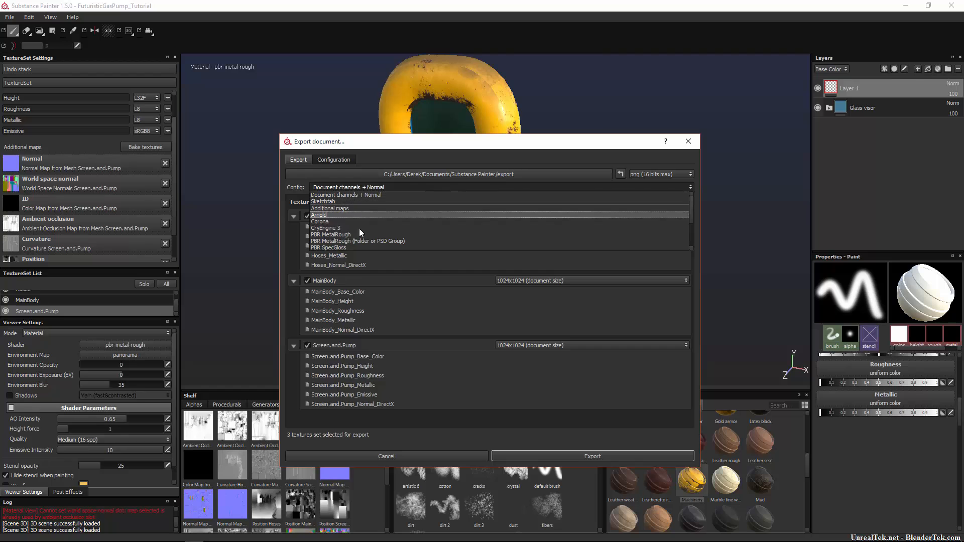
{"action": "scroll", "coordinate": [352, 246], "scroll_direction": "down", "scroll_amount": 2}
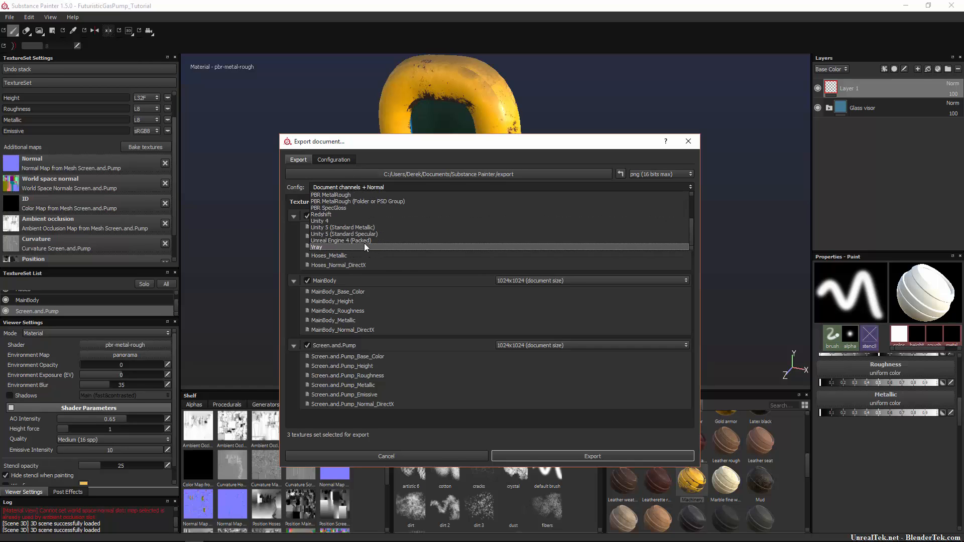
{"action": "left_click", "coordinate": [364, 241]}
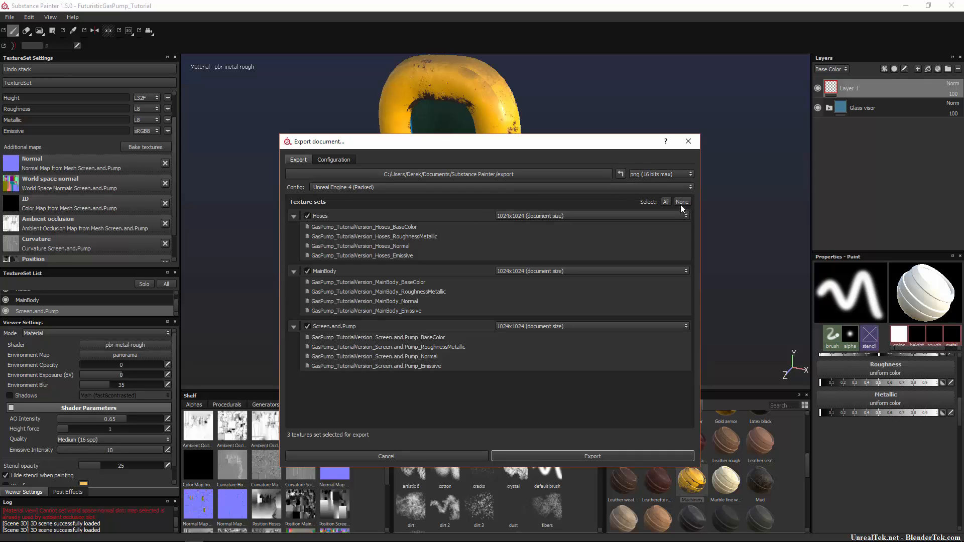
Create a new export preset named BakedMaps
{"action": "left_click", "coordinate": [340, 161]}
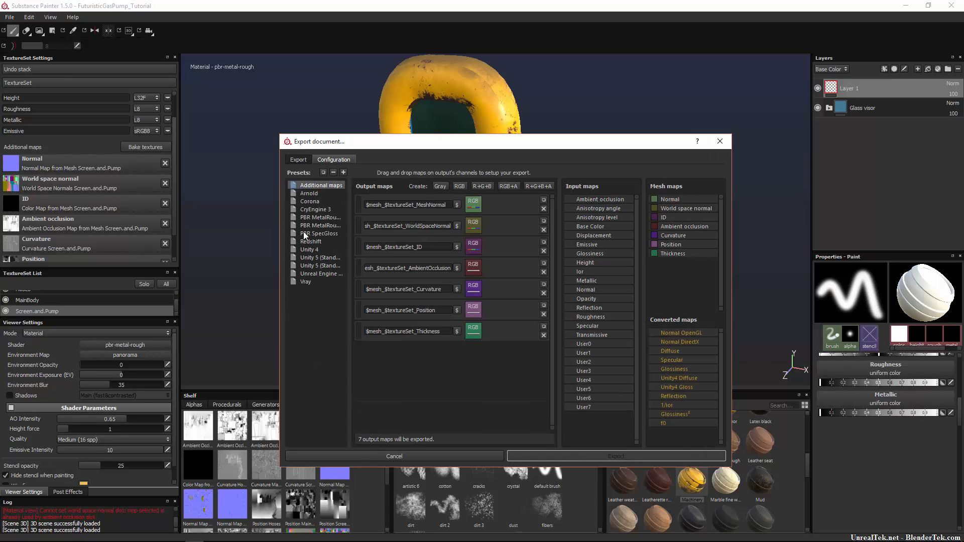
{"action": "left_click", "coordinate": [344, 172]}
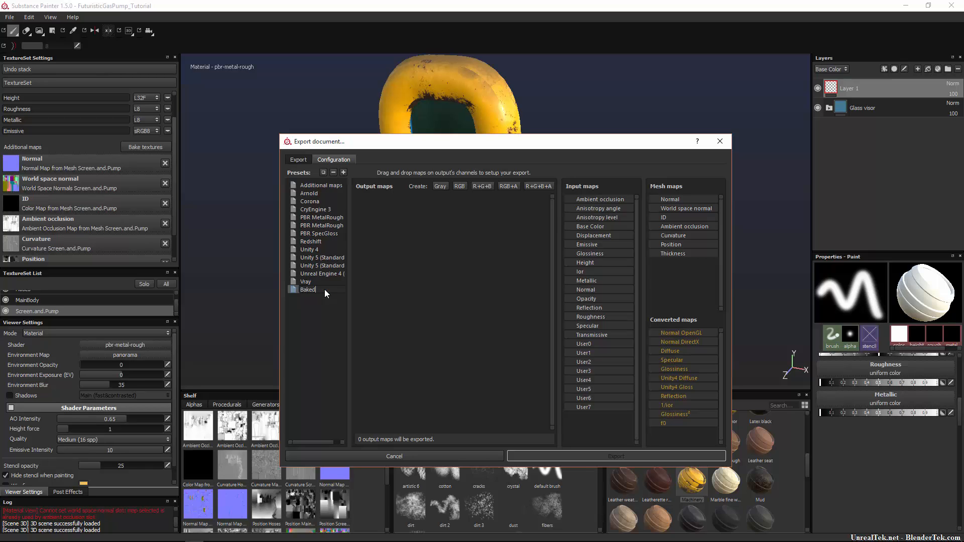
{"action": "key", "text": "Return"}
{"action": "left_click_drag", "start_coordinate": [682, 232], "coordinate": [650, 221]}
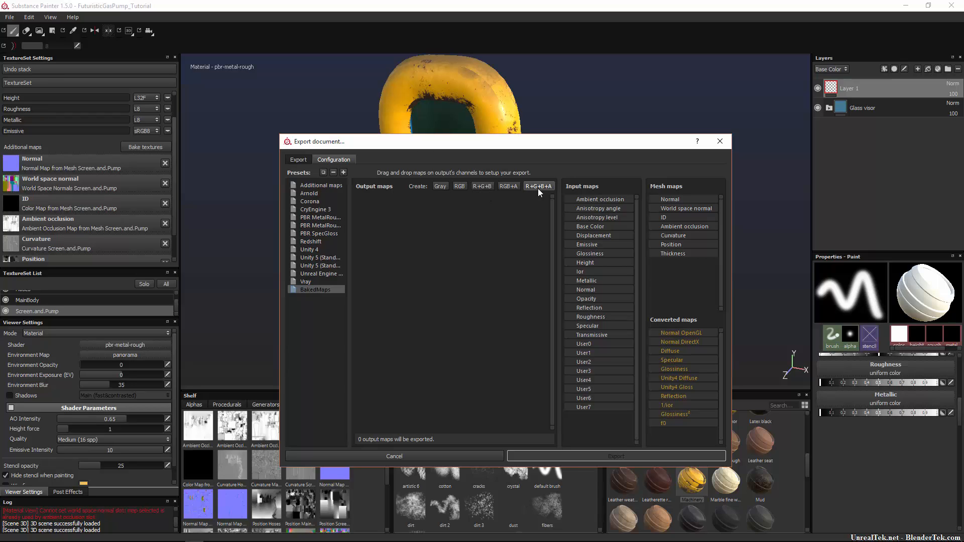
Try a grayscale output map in BakedMaps, fed first by ambient occlusion's gray channel and by the ID map's alpha channel
{"action": "left_click", "coordinate": [441, 187]}
{"action": "left_click_drag", "start_coordinate": [703, 227], "coordinate": [478, 208]}
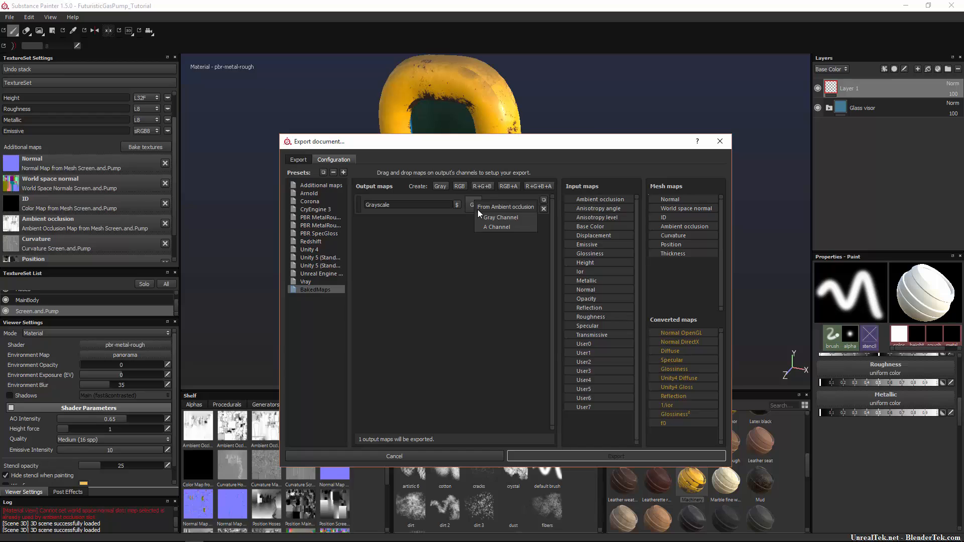
{"action": "left_click", "coordinate": [513, 218]}
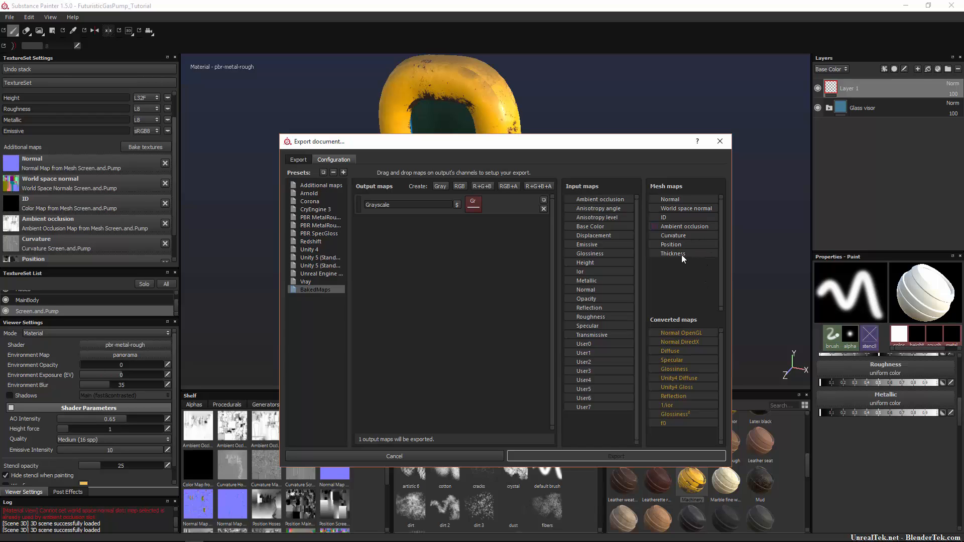
{"action": "left_click_drag", "start_coordinate": [664, 218], "coordinate": [476, 204]}
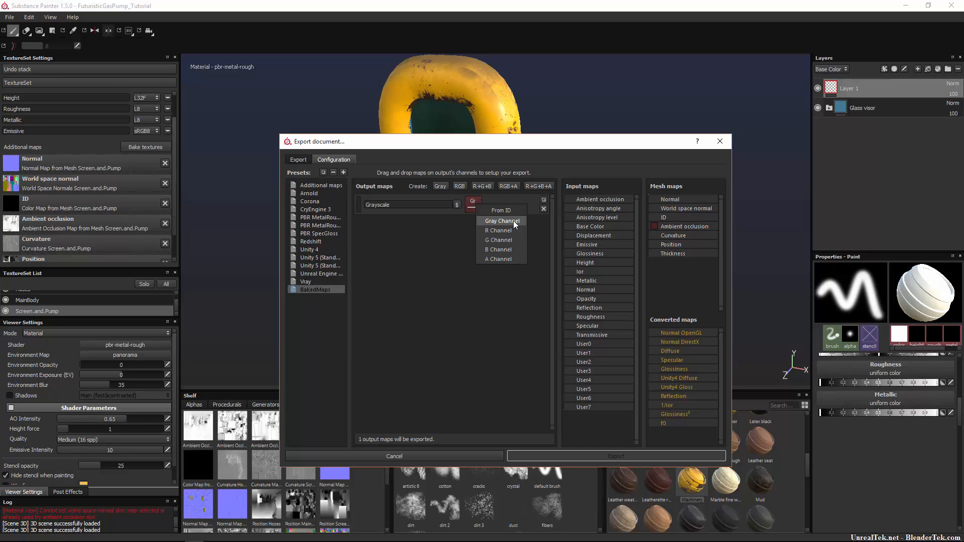
{"action": "left_click", "coordinate": [507, 261]}
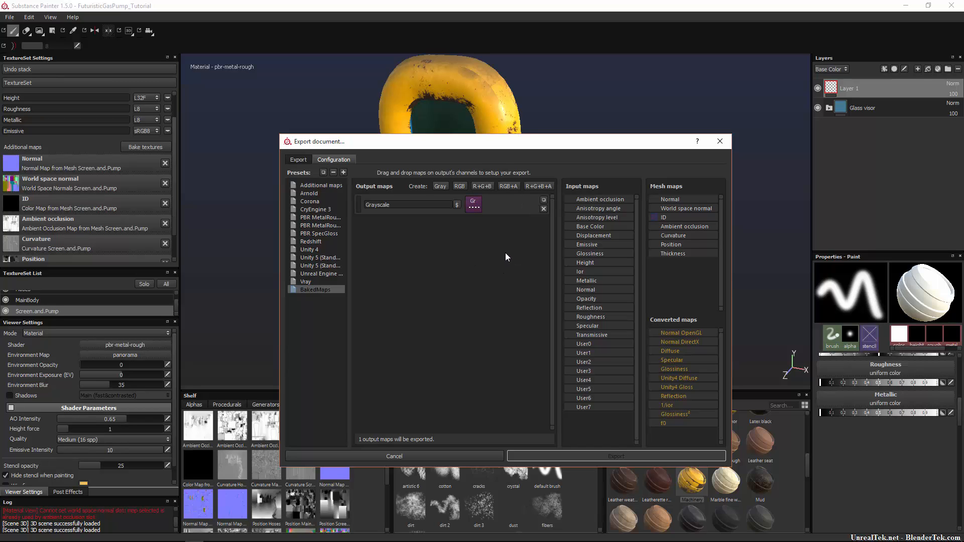
Try an RGB+A output map instead of the grayscale one, with ambient occlusion as RGB and thickness as alpha, and remove both
{"action": "left_click", "coordinate": [509, 187]}
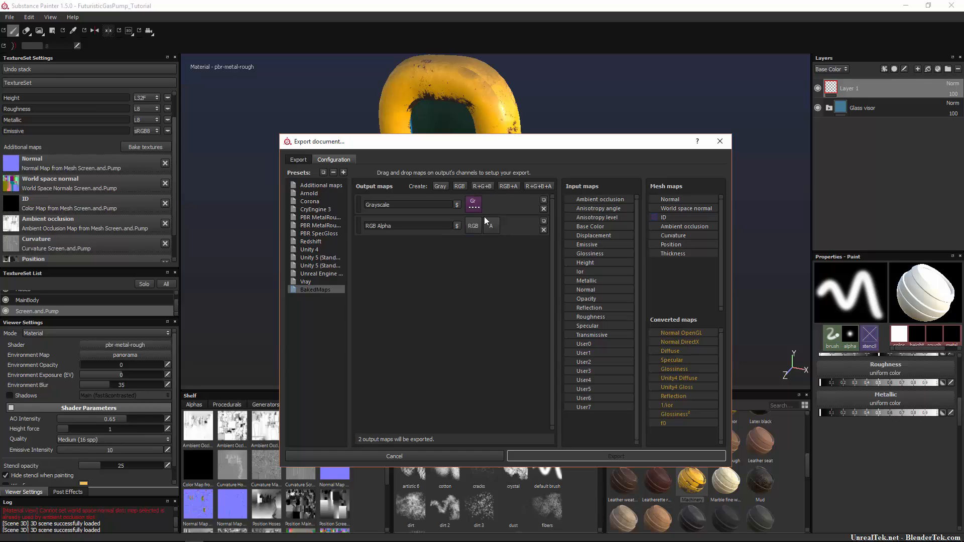
{"action": "left_click", "coordinate": [544, 209]}
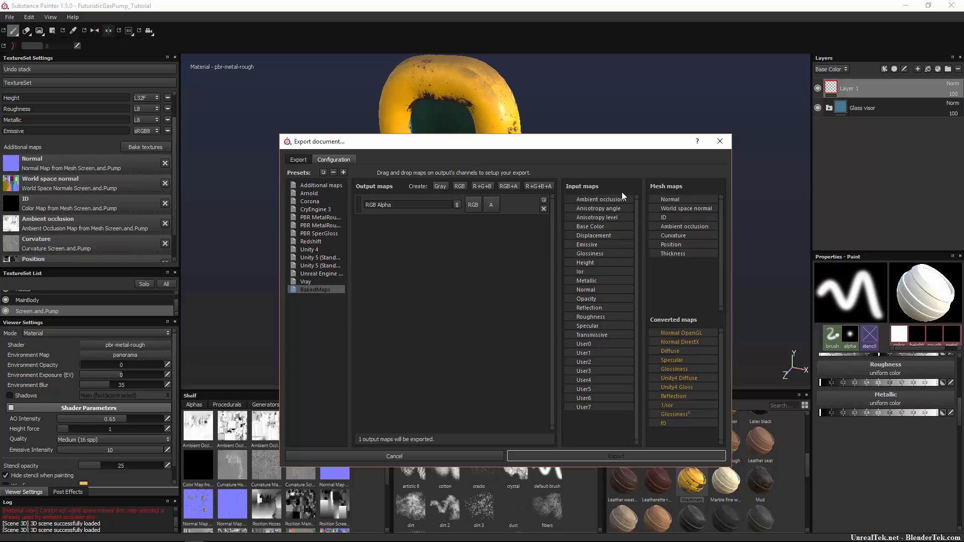
{"action": "left_click_drag", "start_coordinate": [667, 225], "coordinate": [475, 203]}
{"action": "left_click", "coordinate": [513, 216]}
{"action": "left_click_drag", "start_coordinate": [677, 248], "coordinate": [491, 205]}
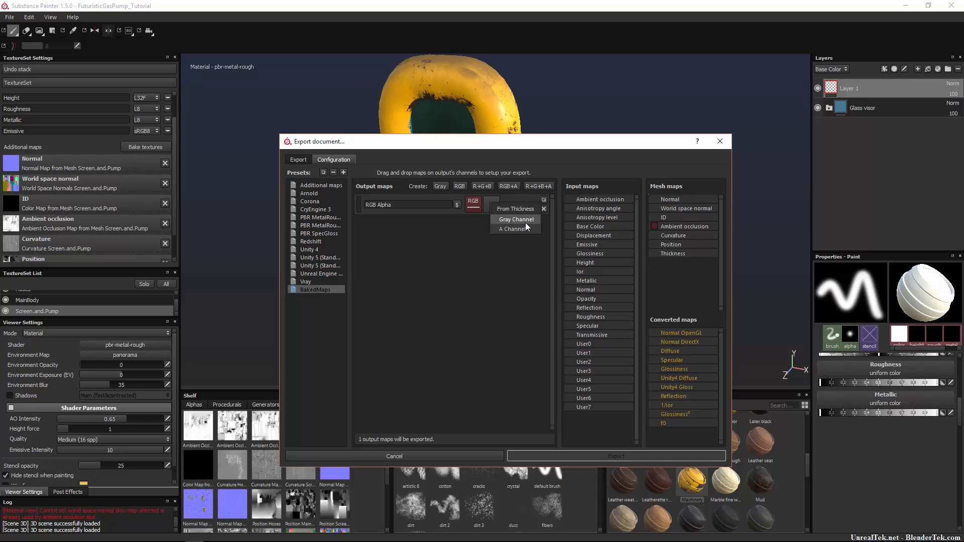
{"action": "left_click", "coordinate": [525, 221]}
{"action": "left_click", "coordinate": [544, 209]}
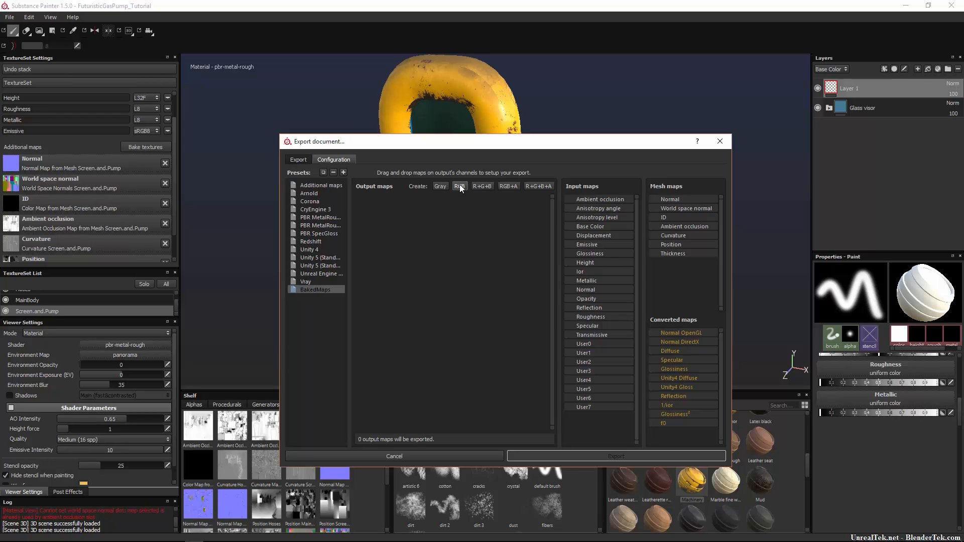
Create an RGB output map in BakedMaps and assign it the gray channel of the ambient occlusion mesh map
{"action": "left_click", "coordinate": [459, 186]}
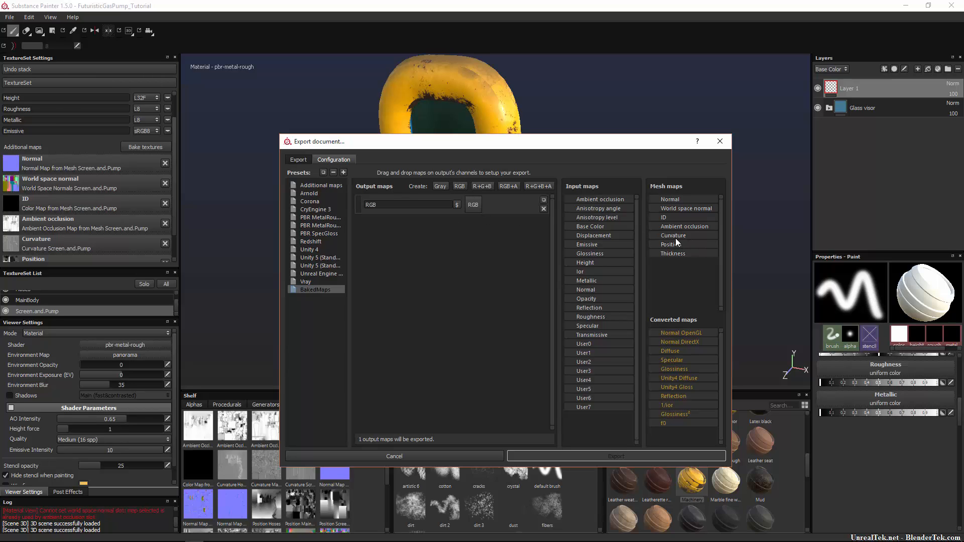
{"action": "left_click_drag", "start_coordinate": [673, 226], "coordinate": [473, 204]}
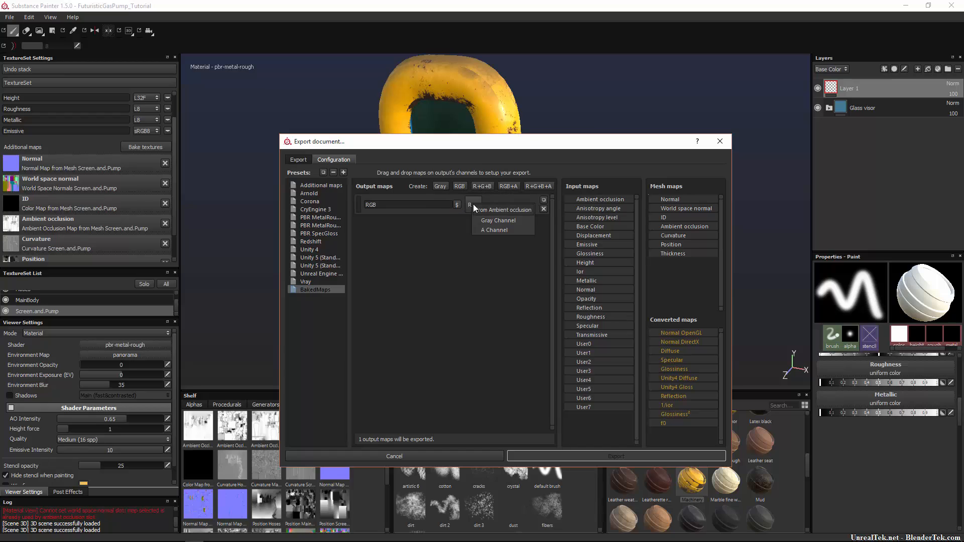
{"action": "left_click", "coordinate": [501, 221]}
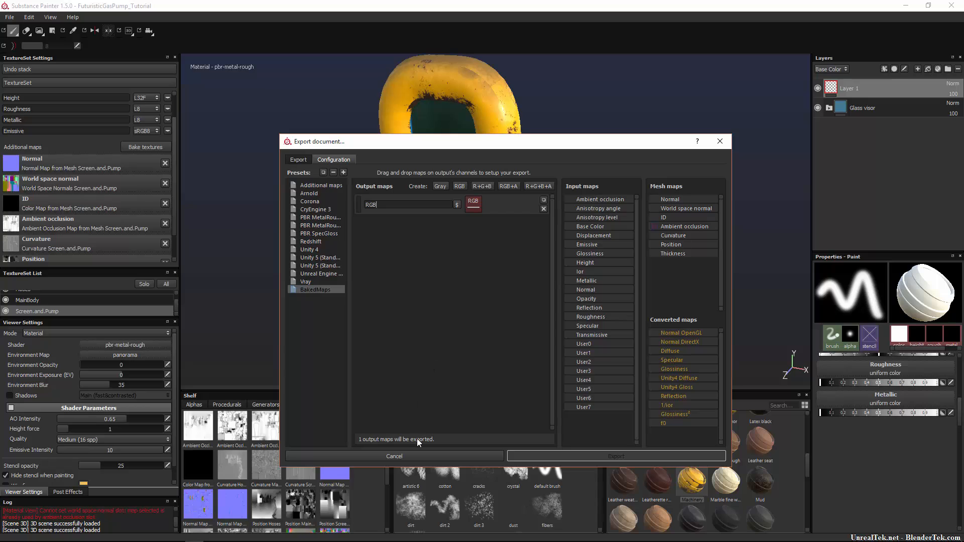
Copy the name $mesh_$textureSet_Glossiness from the Vray preset into the BakedMaps RGB output map's name
{"action": "left_click", "coordinate": [320, 282]}
{"action": "triple_click", "coordinate": [408, 246]}
{"action": "key", "text": "ctrl+c"}
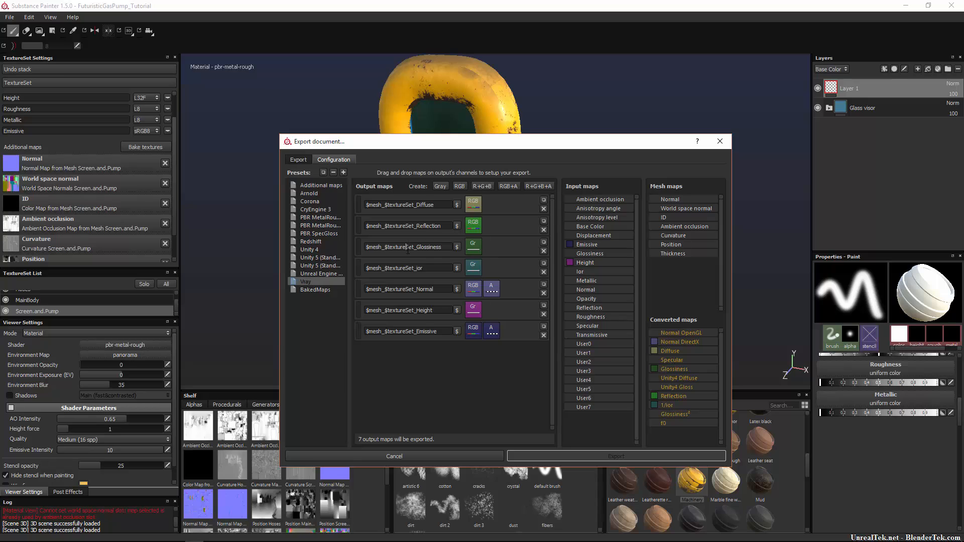
{"action": "left_click", "coordinate": [317, 290]}
{"action": "key", "text": "ctrl+v"}
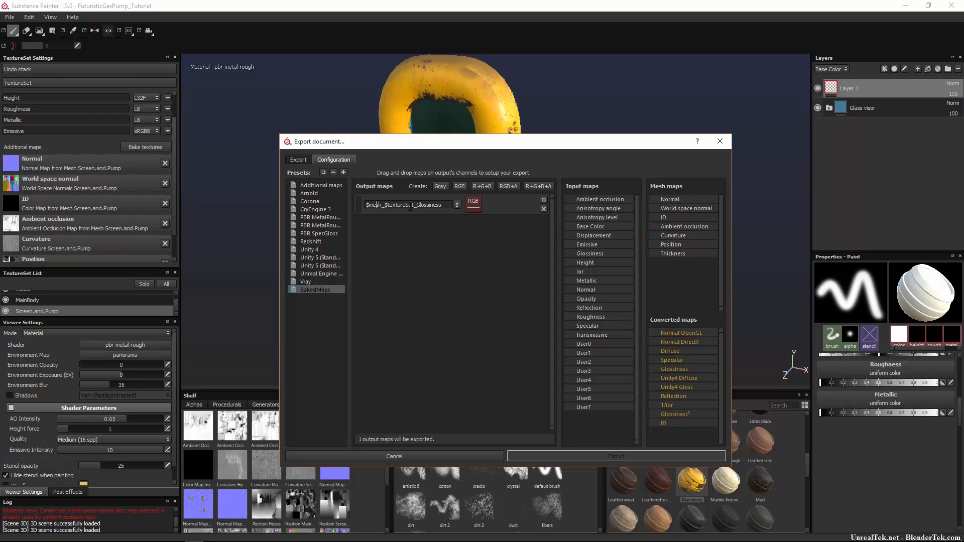
Rename the ambient occlusion output map to $mesh_$textureSet_AO
{"action": "key", "text": "Left"}
{"action": "key", "text": "Left"}
{"action": "key", "text": "shift+Right"}
{"action": "key", "text": "shift+Right"}
{"action": "key", "text": "shift+Right"}
{"action": "key", "text": "shift+Right"}
{"action": "key", "text": "shift+Right"}
{"action": "key", "text": "shift+Right"}
{"action": "key", "text": "shift+Right"}
{"action": "key", "text": "shift+Right"}
{"action": "key", "text": "shift+Right"}
{"action": "key", "text": "shift+Right"}
{"action": "key", "text": "shift+Right"}
{"action": "key", "text": "Right"}
{"action": "key", "text": "BackSpace"}
{"action": "key", "text": "BackSpace"}
{"action": "key", "text": "BackSpace"}
{"action": "key", "text": "BackSpace"}
{"action": "key", "text": "BackSpace"}
{"action": "key", "text": "BackSpace"}
{"action": "key", "text": "BackSpace"}
{"action": "key", "text": "BackSpace"}
{"action": "key", "text": "BackSpace"}
{"action": "type", "text": "AOP"}
Create a second RGB output map and assign it the RGB channels of the Normal mesh map
{"action": "left_click", "coordinate": [464, 187]}
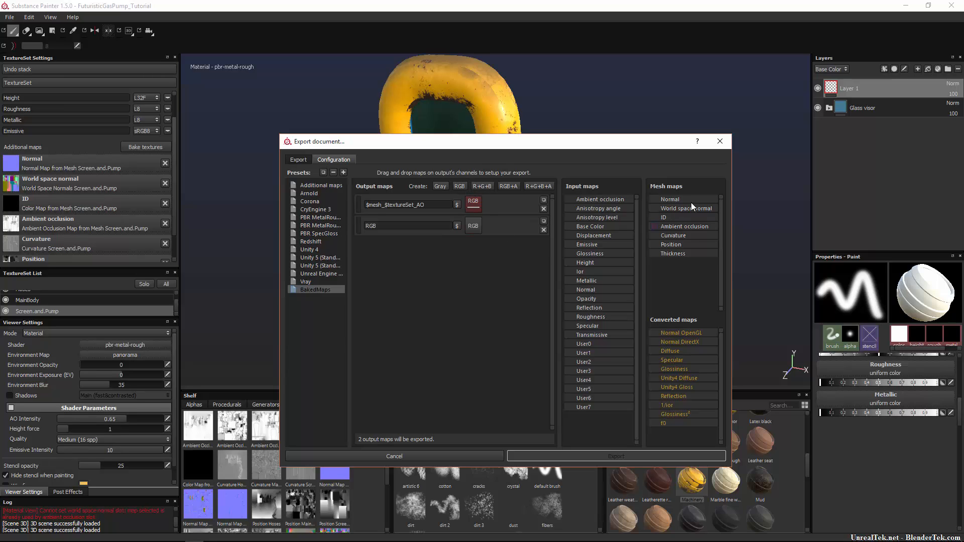
{"action": "left_click_drag", "start_coordinate": [686, 199], "coordinate": [476, 227]}
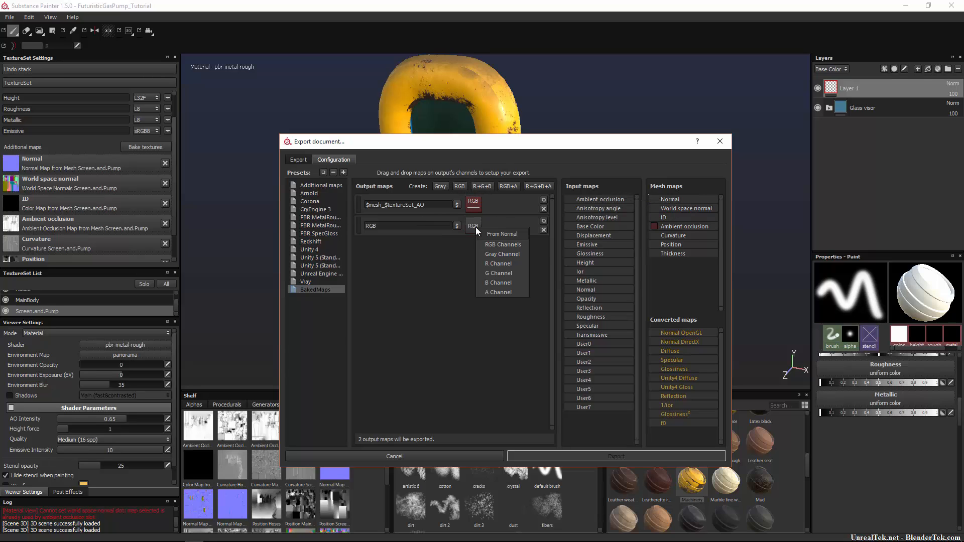
{"action": "left_click", "coordinate": [522, 248]}
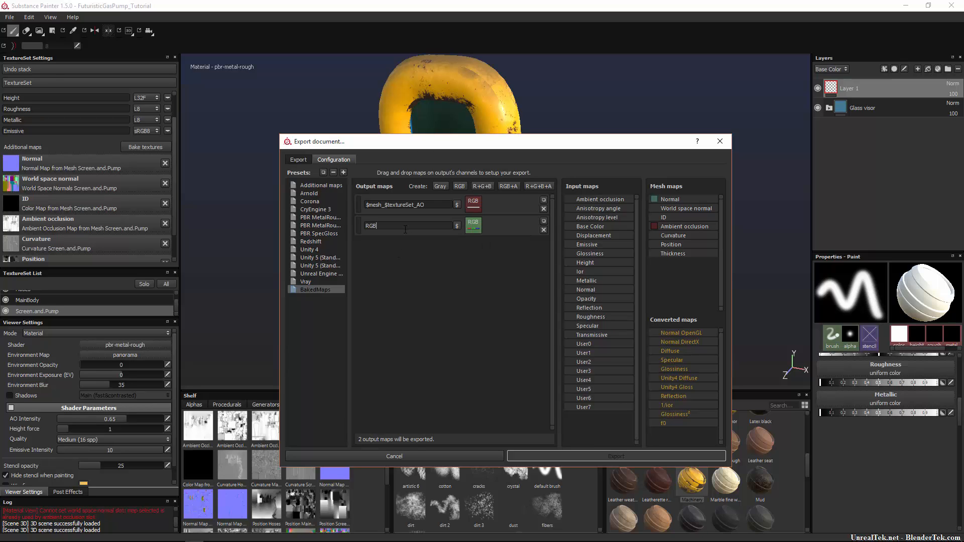
Name the normal output map $mesh_$textureSet_NORM, reusing the copied naming pattern
{"action": "left_click_drag", "start_coordinate": [405, 229], "coordinate": [219, 205]}
{"action": "key", "text": "ctrl+v"}
{"action": "key", "text": "BackSpace"}
{"action": "key", "text": "BackSpace"}
{"action": "key", "text": "BackSpace"}
{"action": "key", "text": "BackSpace"}
{"action": "key", "text": "BackSpace"}
{"action": "key", "text": "BackSpace"}
{"action": "key", "text": "BackSpace"}
{"action": "key", "text": "BackSpace"}
{"action": "key", "text": "BackSpace"}
{"action": "key", "text": "BackSpace"}
{"action": "type", "text": "NORM"}
{"action": "key", "text": "BackSpace"}
Create a third RGB output map and assign it the RGB channels of the World space normal mesh map
{"action": "left_click", "coordinate": [461, 187]}
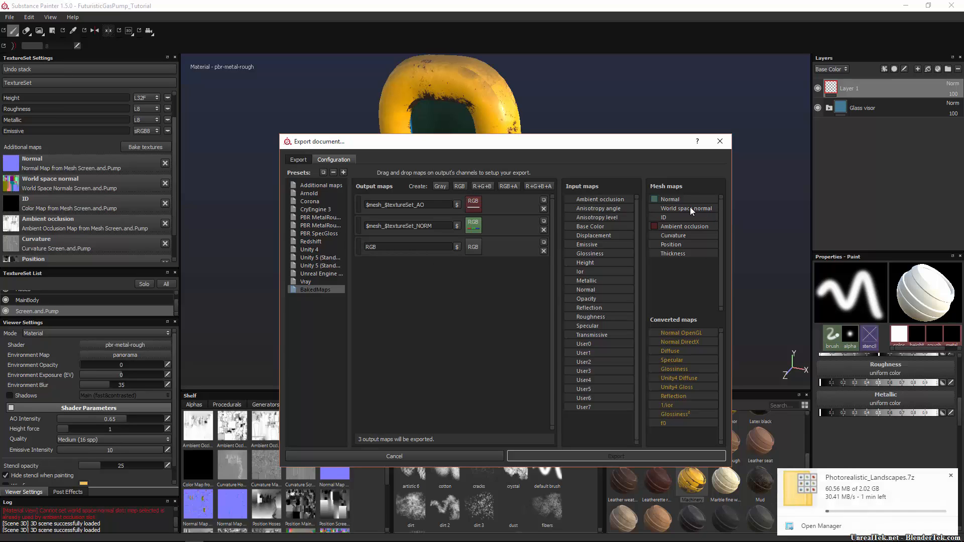
{"action": "left_click", "coordinate": [950, 476]}
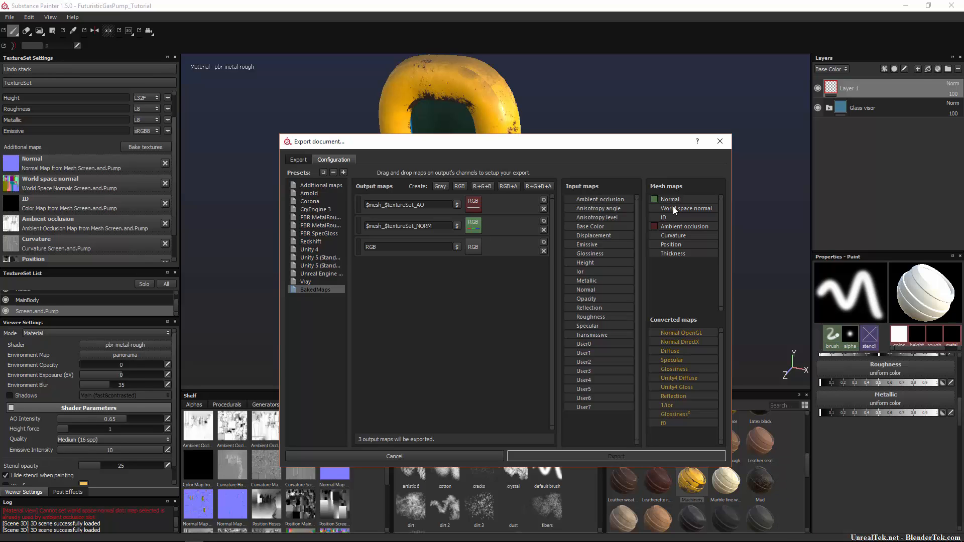
{"action": "left_click_drag", "start_coordinate": [675, 210], "coordinate": [472, 247]}
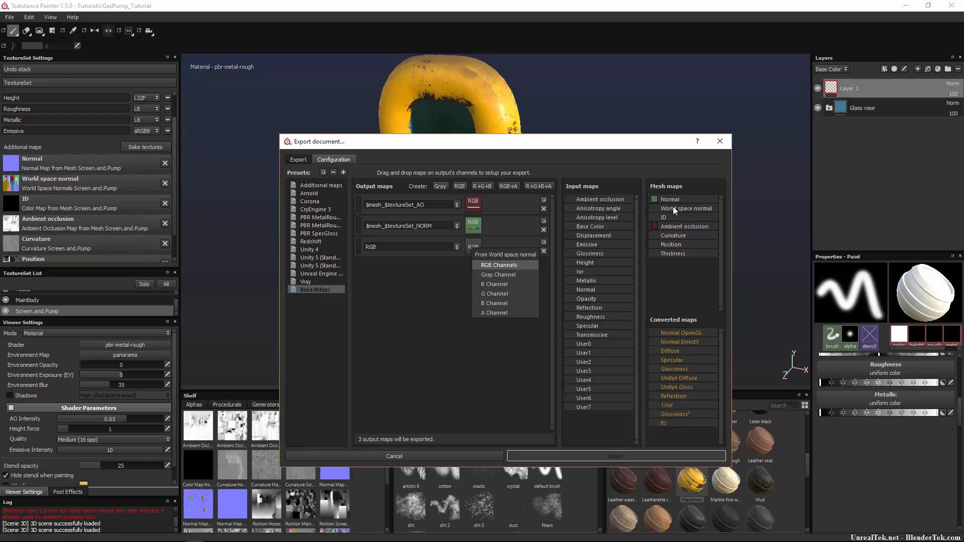
{"action": "left_click", "coordinate": [493, 265]}
Name the world space normal output map $mesh_$textureSet_WSNORM, based on the name of the normal output map
{"action": "double_click", "coordinate": [371, 248]}
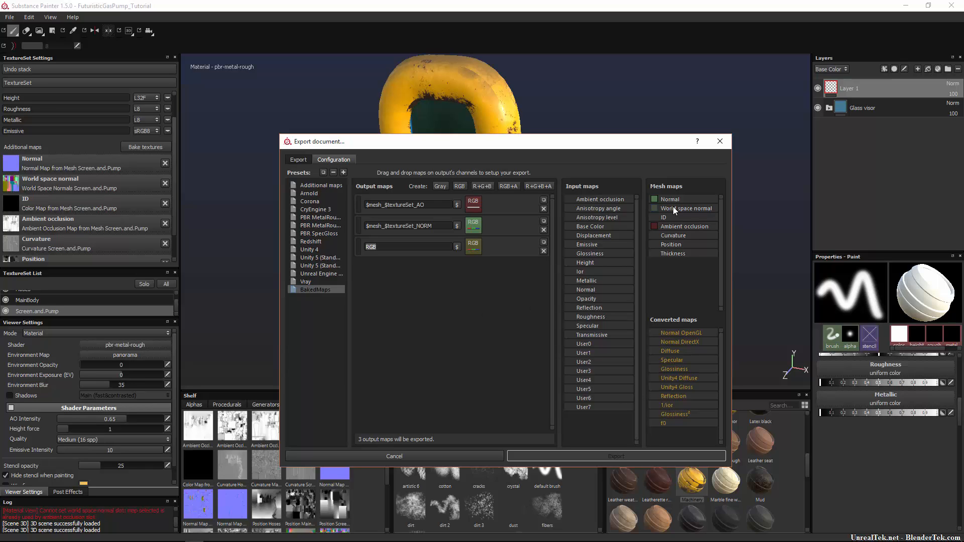
{"action": "triple_click", "coordinate": [399, 226]}
{"action": "key", "text": "ctrl+c"}
{"action": "left_click", "coordinate": [386, 248]}
{"action": "key", "text": "ctrl+v"}
{"action": "key", "text": "ctrl+a"}
{"action": "key", "text": "ctrl+v"}
{"action": "key", "text": "BackSpace"}
{"action": "key", "text": "BackSpace"}
{"action": "key", "text": "BackSpace"}
{"action": "key", "text": "BackSpace"}
{"action": "type", "text": "WS"}
{"action": "type", "text": "No"}
{"action": "type", "text": "ORM"}
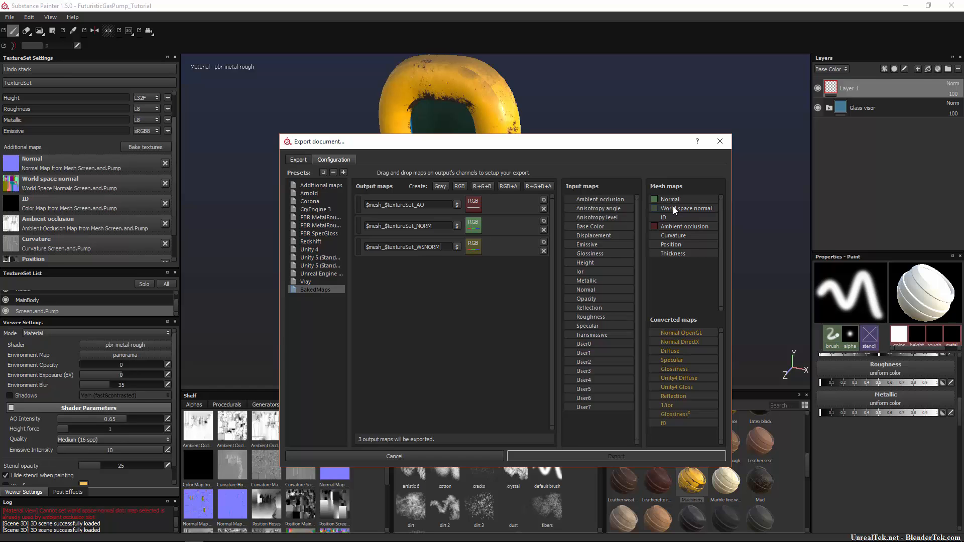
Choose BakedMaps as the export configuration for the texture sets
{"action": "left_click", "coordinate": [298, 160]}
{"action": "left_click", "coordinate": [465, 174]}
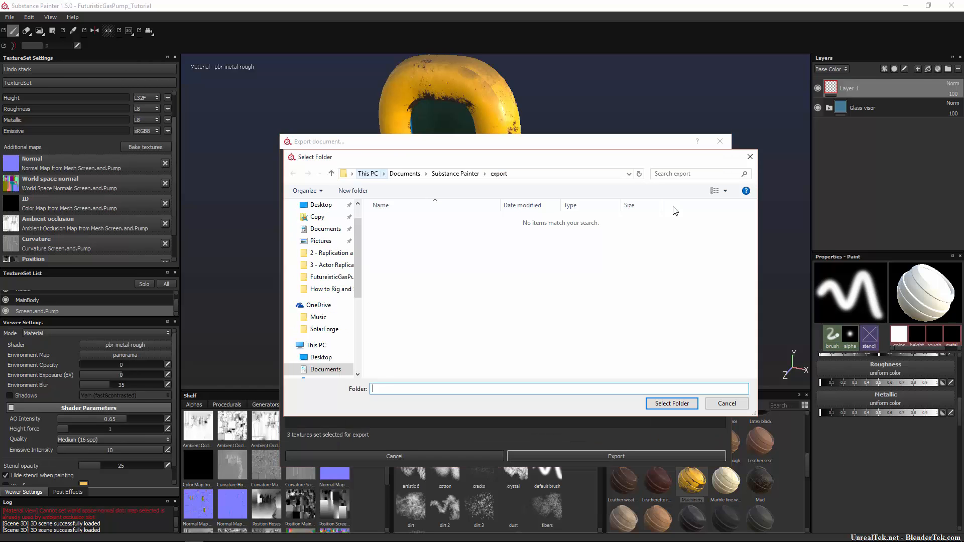
{"action": "left_click", "coordinate": [727, 403]}
{"action": "left_click", "coordinate": [518, 187]}
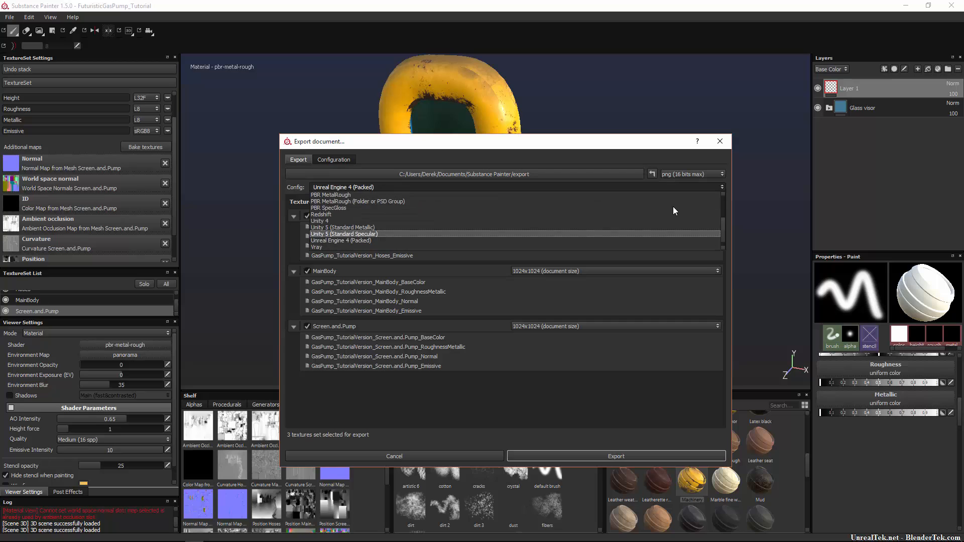
{"action": "scroll", "coordinate": [517, 234], "scroll_direction": "down", "scroll_amount": 1}
{"action": "left_click", "coordinate": [517, 246]}
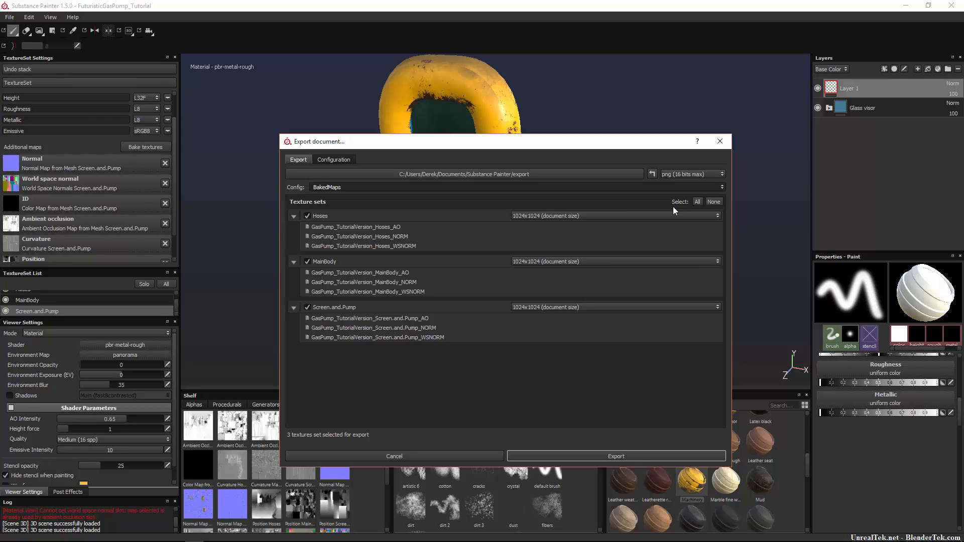
Set the export size of the Hoses, MainBody and Screen.and.Pump texture sets to 2048x2048
{"action": "left_click", "coordinate": [615, 216]}
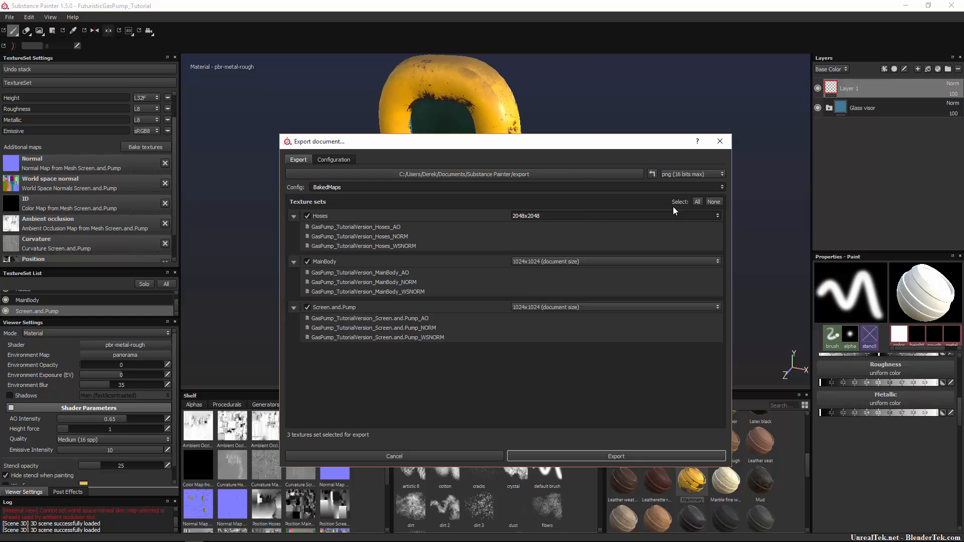
{"action": "key", "text": "Tab"}
{"action": "key", "text": "space"}
{"action": "key", "text": "Up"}
{"action": "key", "text": "Return"}
{"action": "key", "text": "Tab"}
{"action": "key", "text": "space"}
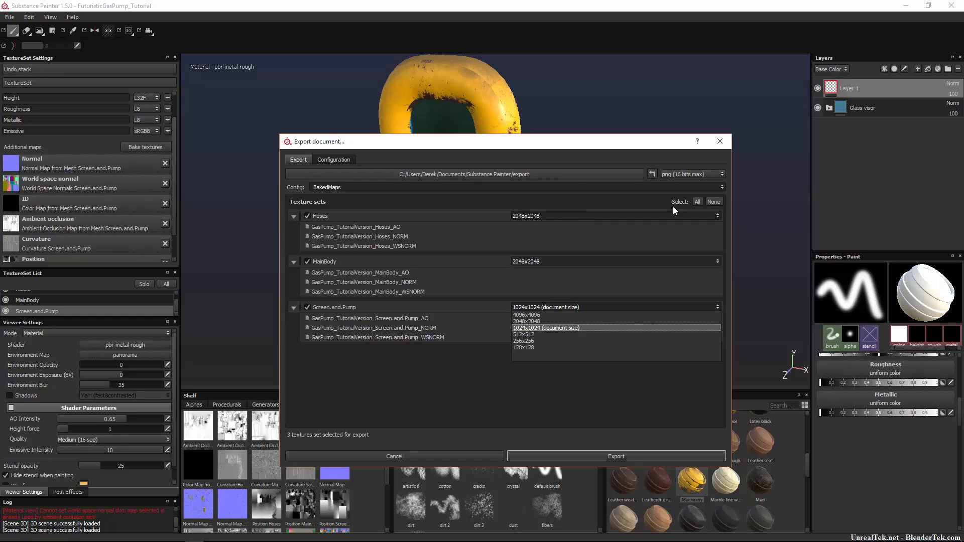
{"action": "key", "text": "Up"}
{"action": "key", "text": "Return"}
{"action": "key", "text": "Tab"}
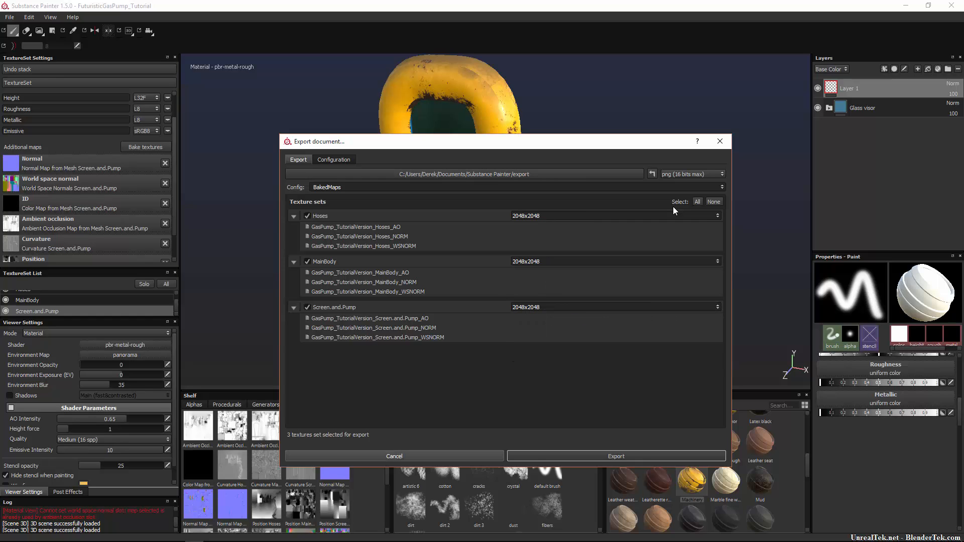
{"action": "key", "text": "Tab"}
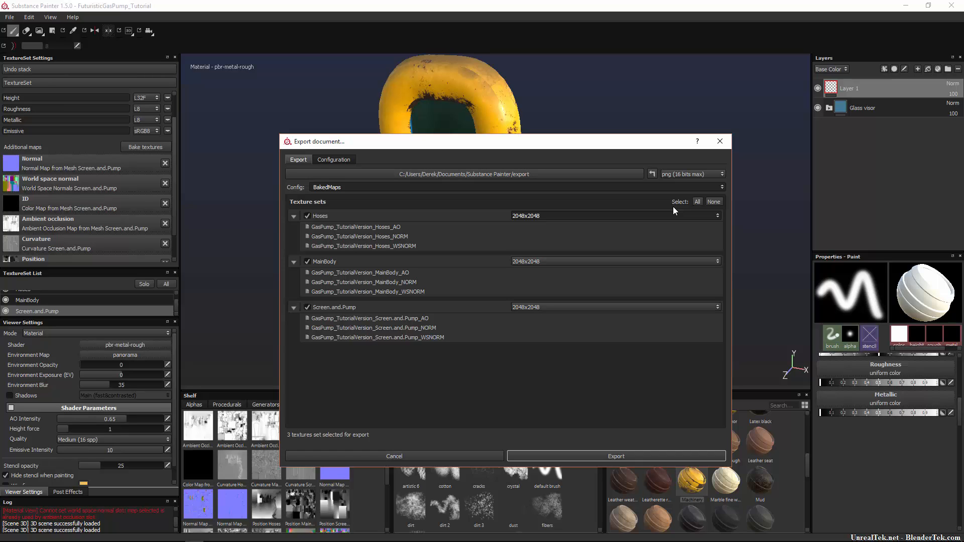
Return the export size of Hoses, MainBody and Screen.and.Pump to 1024x1024 (document size)
{"action": "key", "text": "Tab"}
{"action": "key", "text": "space"}
{"action": "key", "text": "Down"}
{"action": "key", "text": "Return"}
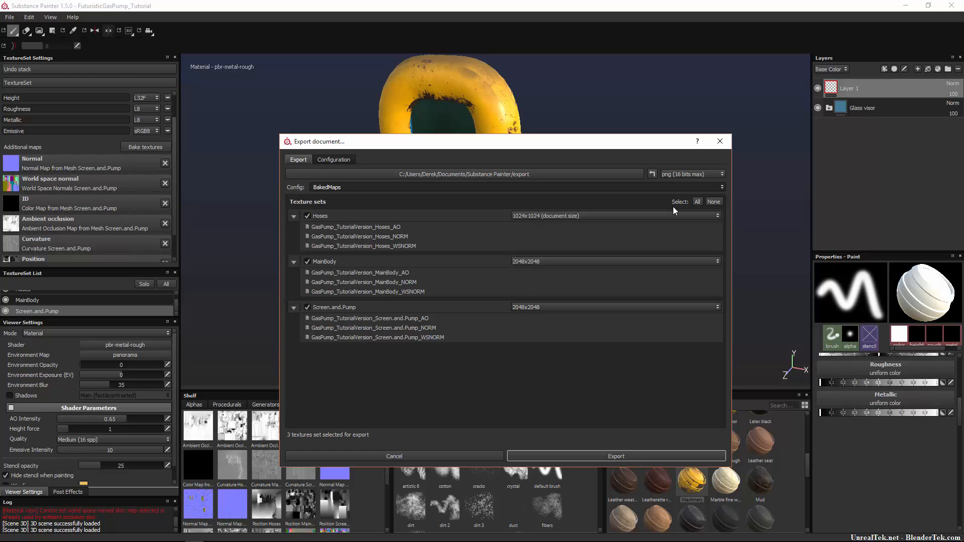
{"action": "key", "text": "Tab"}
{"action": "key", "text": "space"}
{"action": "key", "text": "Down"}
{"action": "key", "text": "Return"}
{"action": "key", "text": "Tab"}
{"action": "key", "text": "space"}
{"action": "key", "text": "Down"}
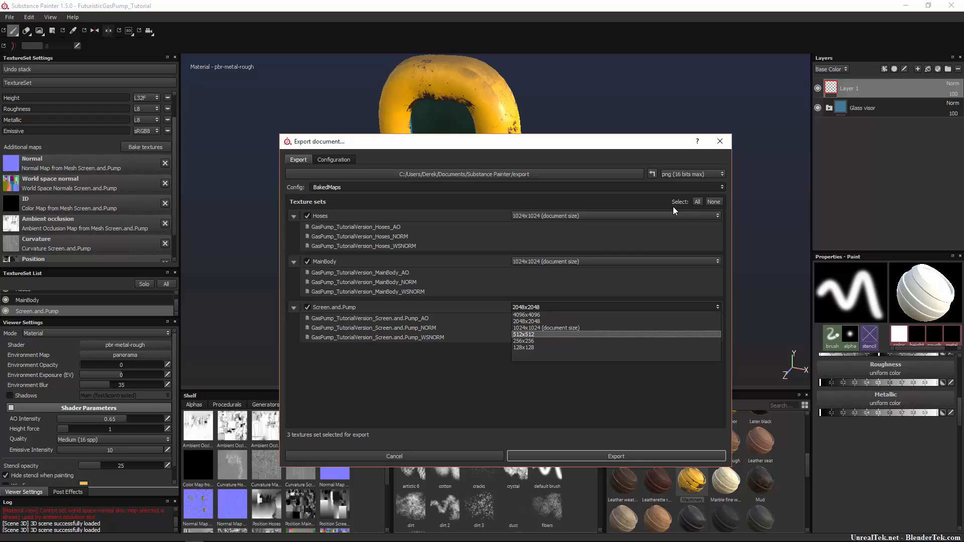
{"action": "key", "text": "Return"}
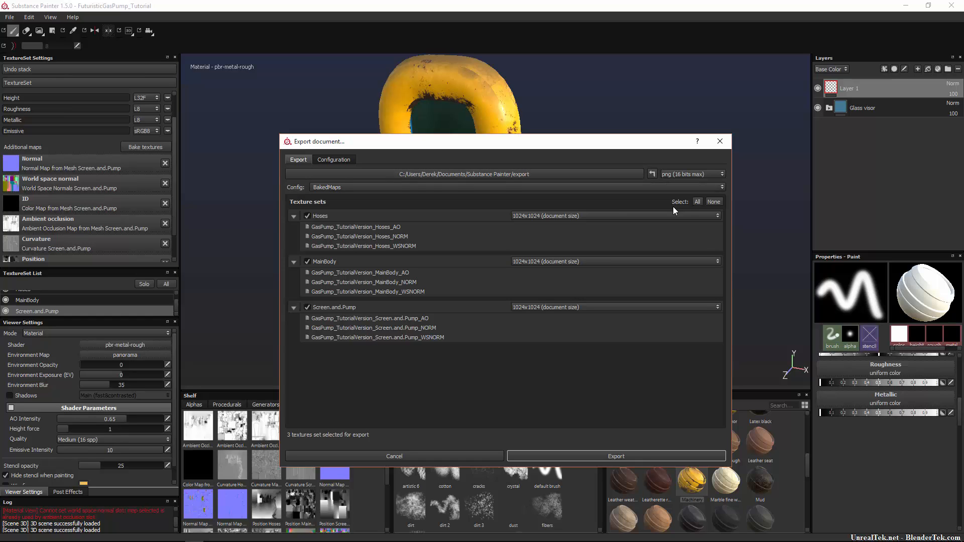
Look through the available export image formats and keep png (16 bits max)
{"action": "key", "text": "shift+Tab"}
{"action": "key", "text": "shift+Tab"}
{"action": "key", "text": "shift+Tab"}
{"action": "key", "text": "space"}
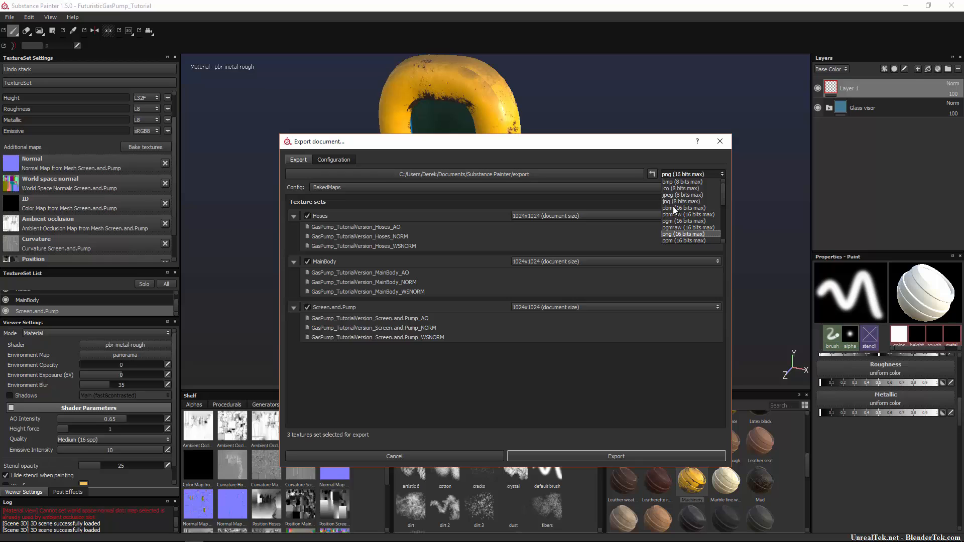
{"action": "scroll", "coordinate": [673, 210], "scroll_direction": "down", "scroll_amount": 2}
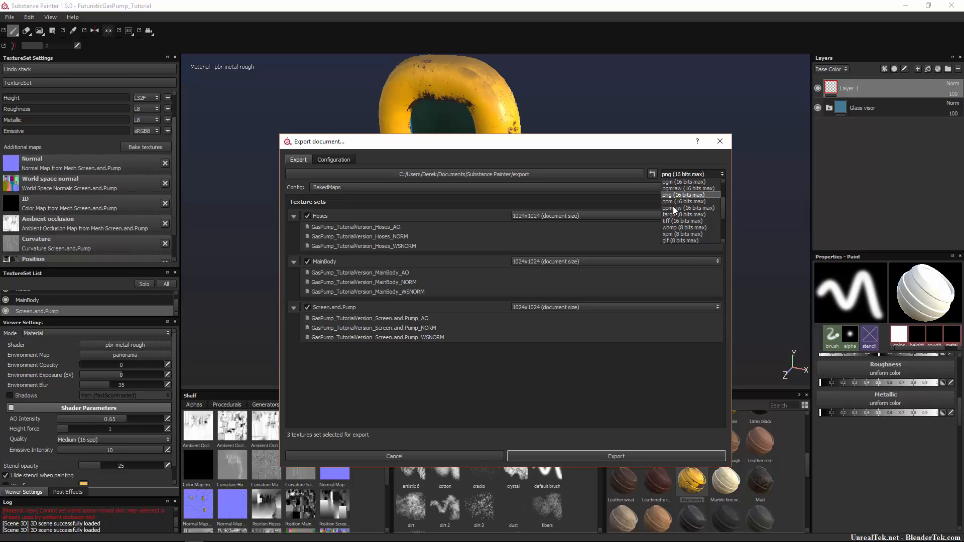
{"action": "scroll", "coordinate": [673, 210], "scroll_direction": "down", "scroll_amount": 1}
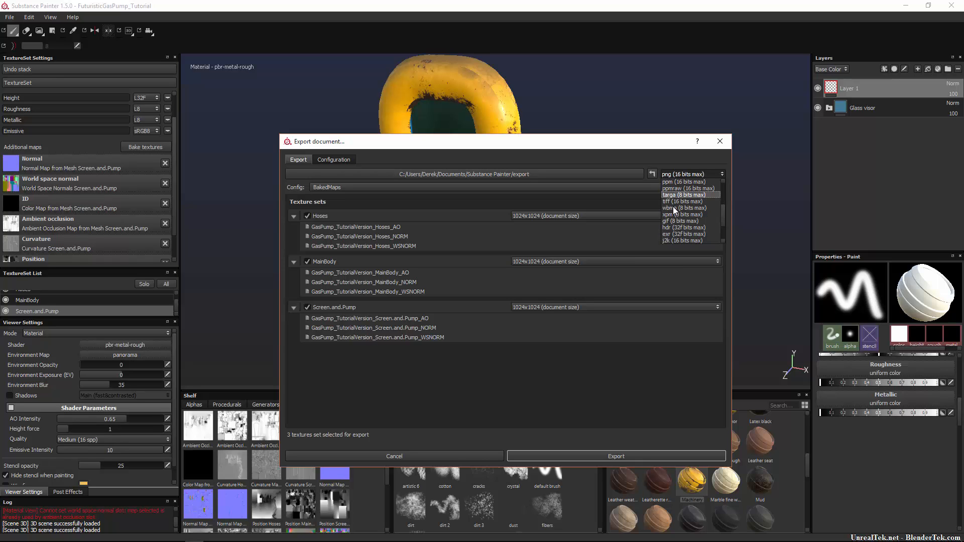
{"action": "scroll", "coordinate": [673, 206], "scroll_direction": "up", "scroll_amount": 3}
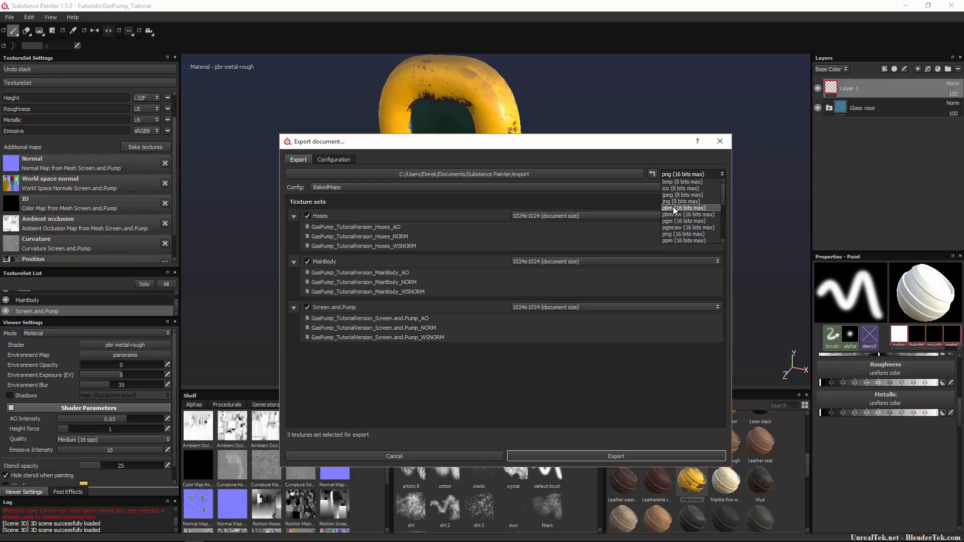
{"action": "key", "text": "Down"}
{"action": "key", "text": "Down"}
{"action": "key", "text": "Down"}
{"action": "key", "text": "Return"}
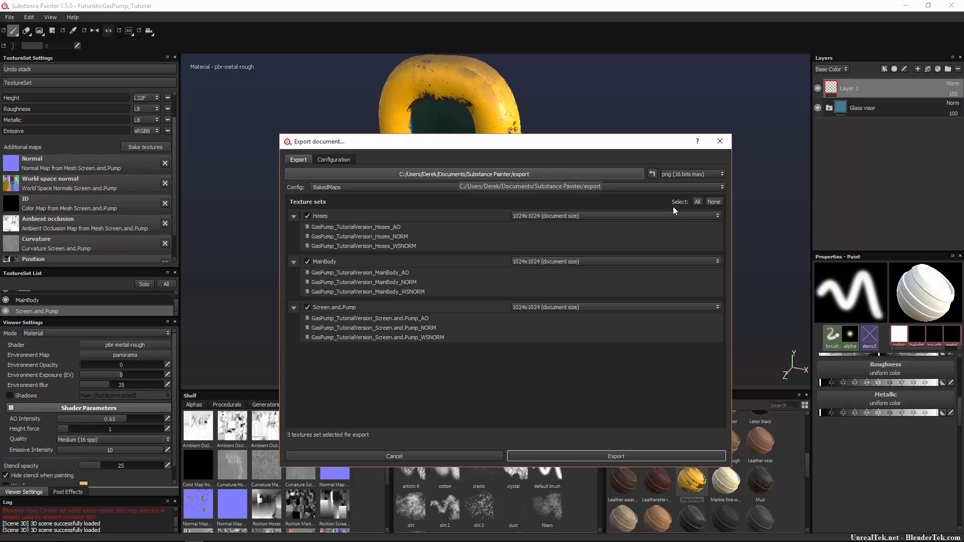
Browse for an export folder on the Secondary (F:) drive and create and open FuturisticGasPumpTutorial inside #Digital_Art
{"action": "left_click", "coordinate": [457, 174]}
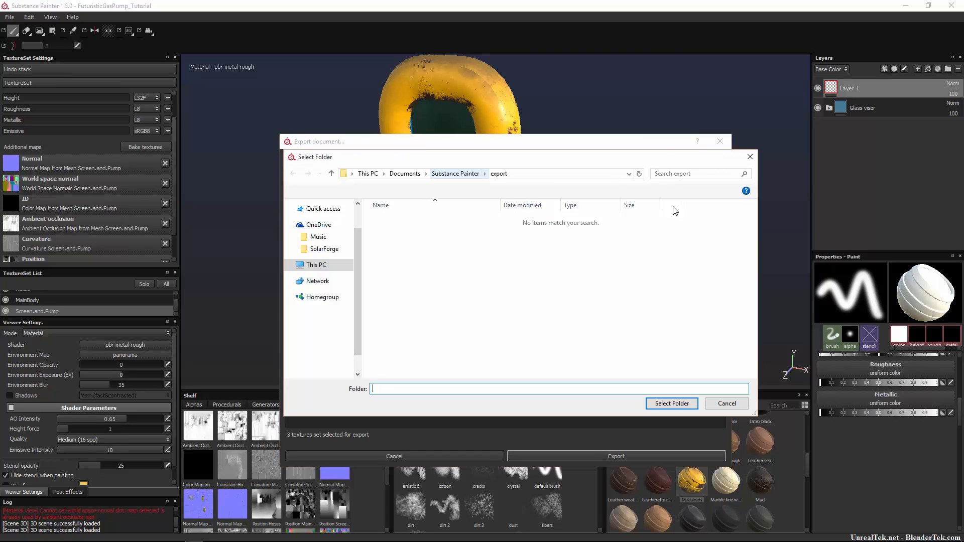
{"action": "scroll", "coordinate": [326, 345], "scroll_direction": "down", "scroll_amount": 1}
{"action": "scroll", "coordinate": [325, 345], "scroll_direction": "down", "scroll_amount": 3}
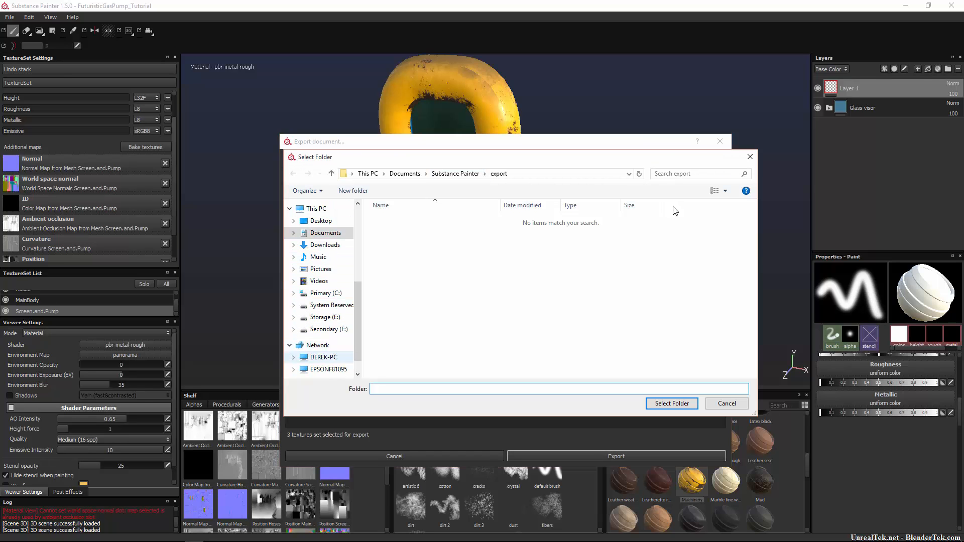
{"action": "left_click", "coordinate": [329, 329]}
{"action": "double_click", "coordinate": [397, 220]}
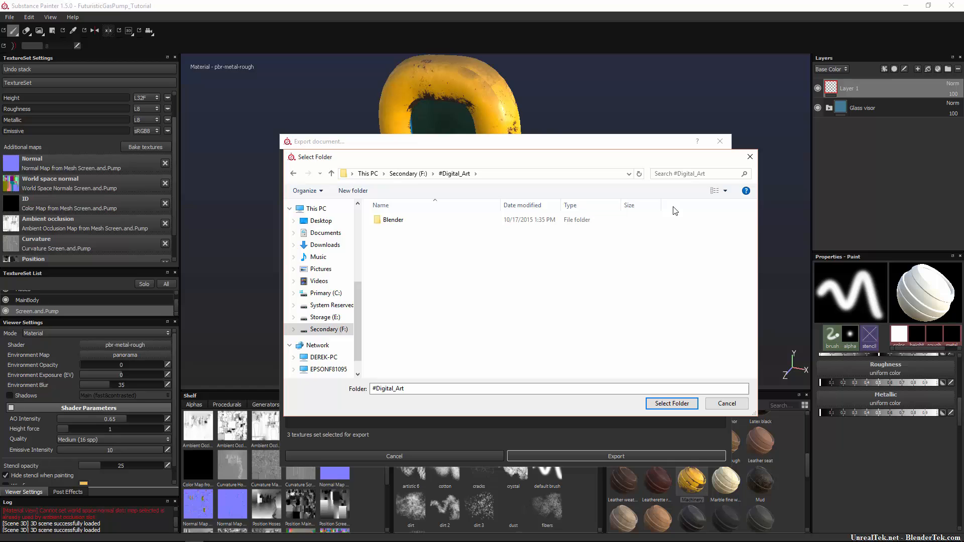
{"action": "right_click", "coordinate": [408, 269]}
{"action": "mouse_move", "coordinate": [320, 402]}
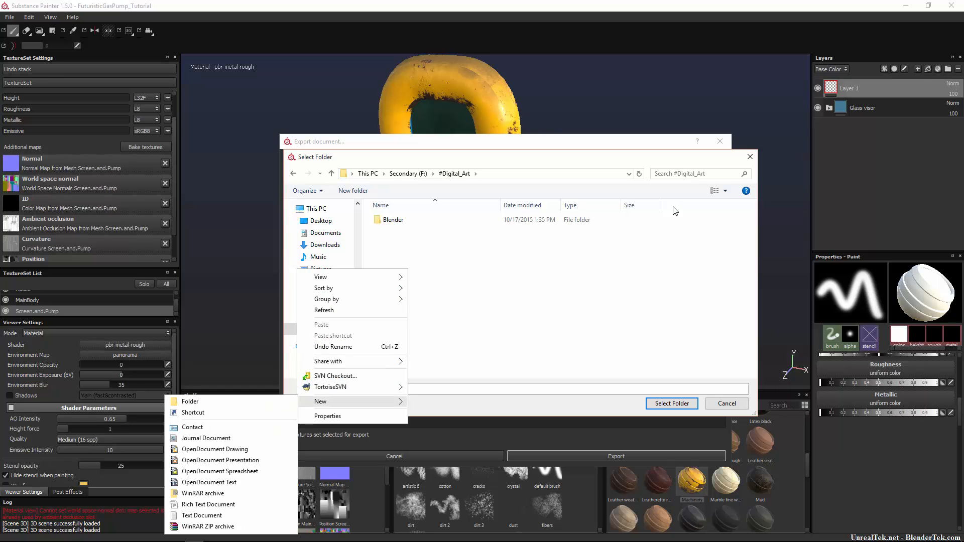
{"action": "left_click", "coordinate": [186, 402]}
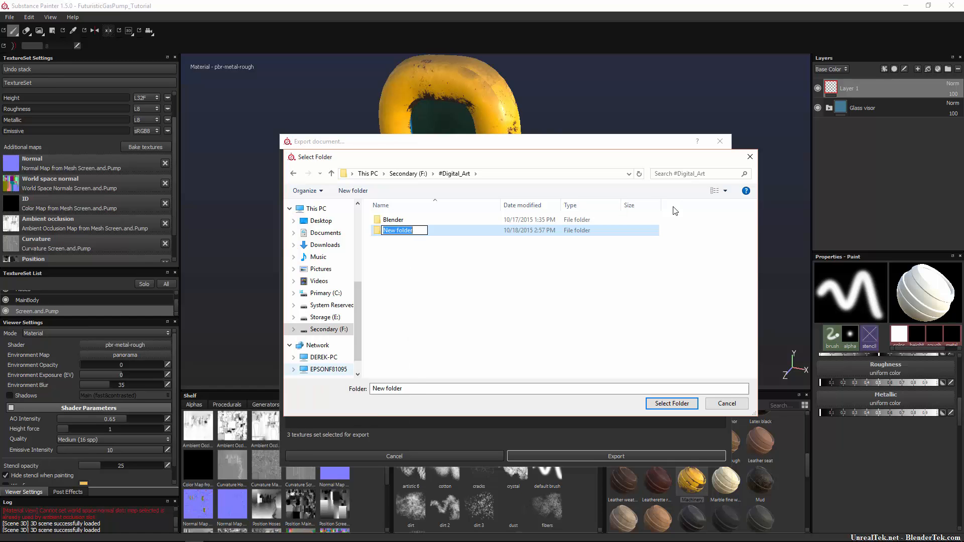
{"action": "type", "text": "FuturisticGasPump"}
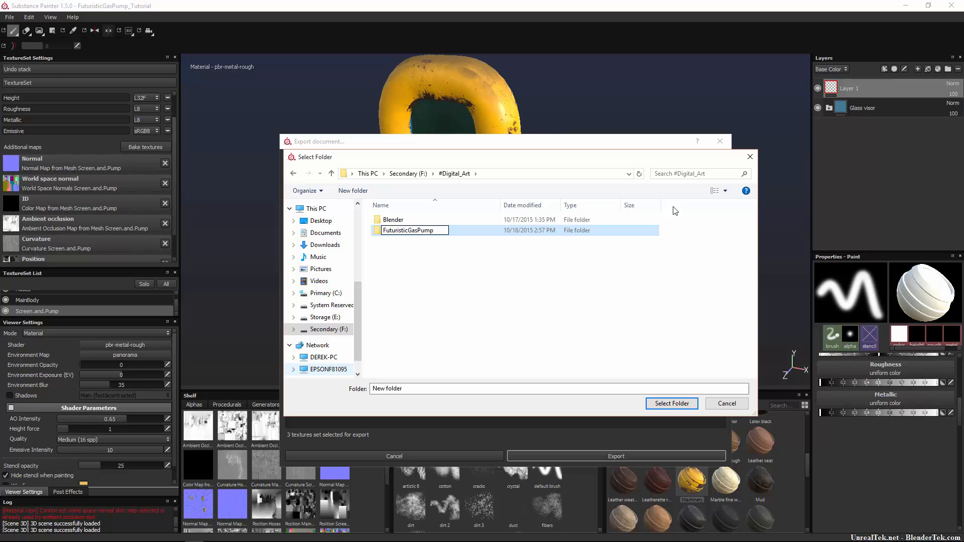
{"action": "type", "text": "Tutorial"}
{"action": "key", "text": "Return"}
{"action": "key", "text": "Return"}
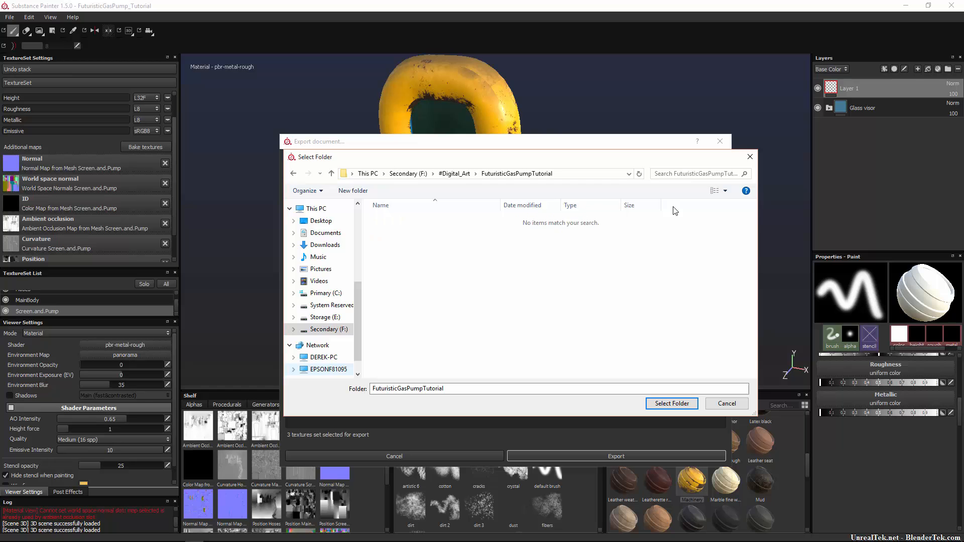
Create a BakedMaps subfolder in FuturisticGasPumpTutorial as the export destination and export the baked maps to it
{"action": "key", "text": "shift+F10"}
{"action": "key", "text": "w"}
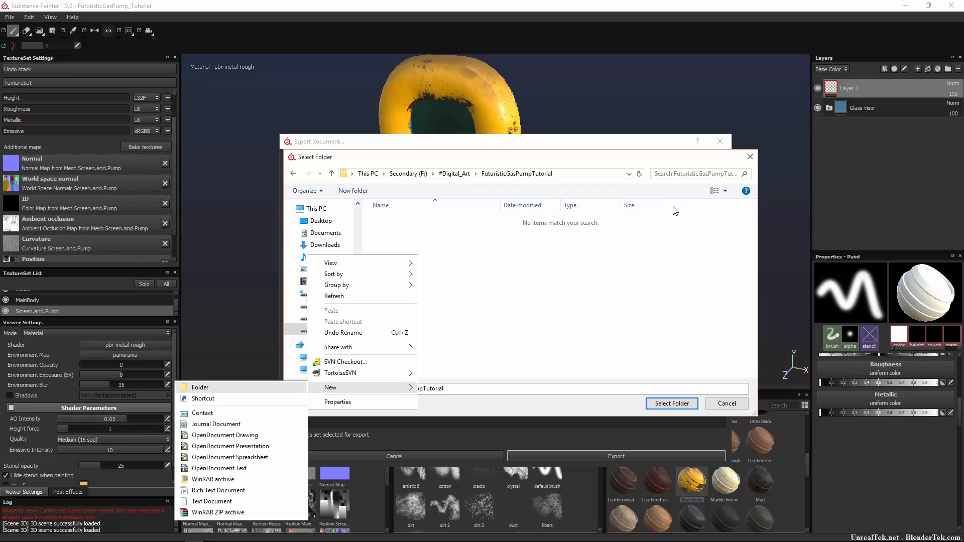
{"action": "key", "text": "Escape"}
{"action": "key", "text": "Escape"}
{"action": "key", "text": "shift+F10"}
{"action": "key", "text": "w"}
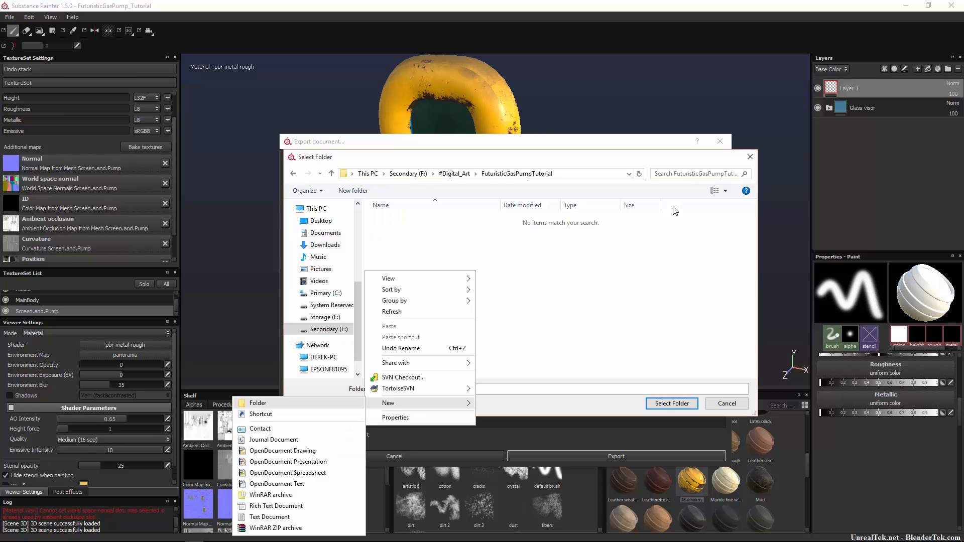
{"action": "type", "text": "fBakedMaps"}
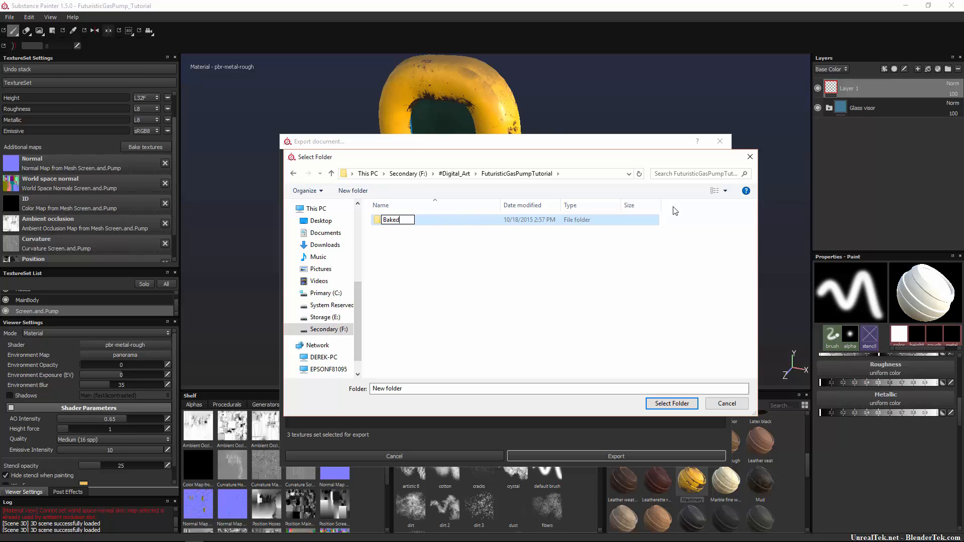
{"action": "key", "text": "Return"}
{"action": "key", "text": "Return"}
{"action": "key", "text": "Return"}
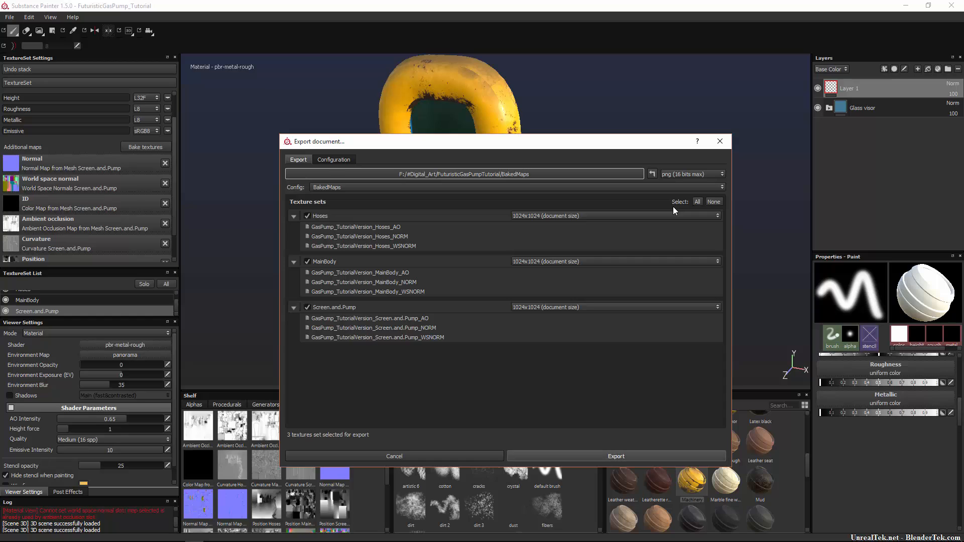
{"action": "key", "text": "Return"}
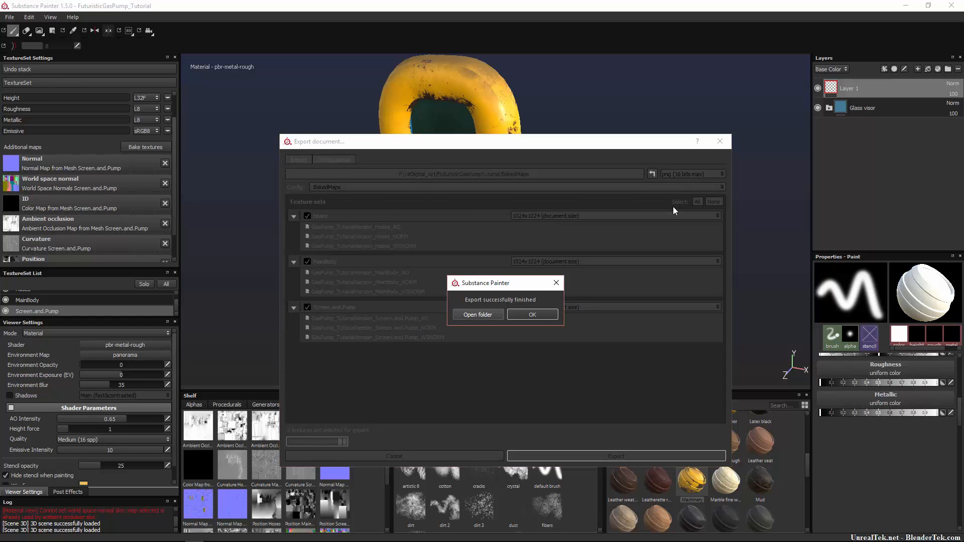
Open the export destination folder, check the exported baked map files, and close the folder
{"action": "key", "text": "Return"}
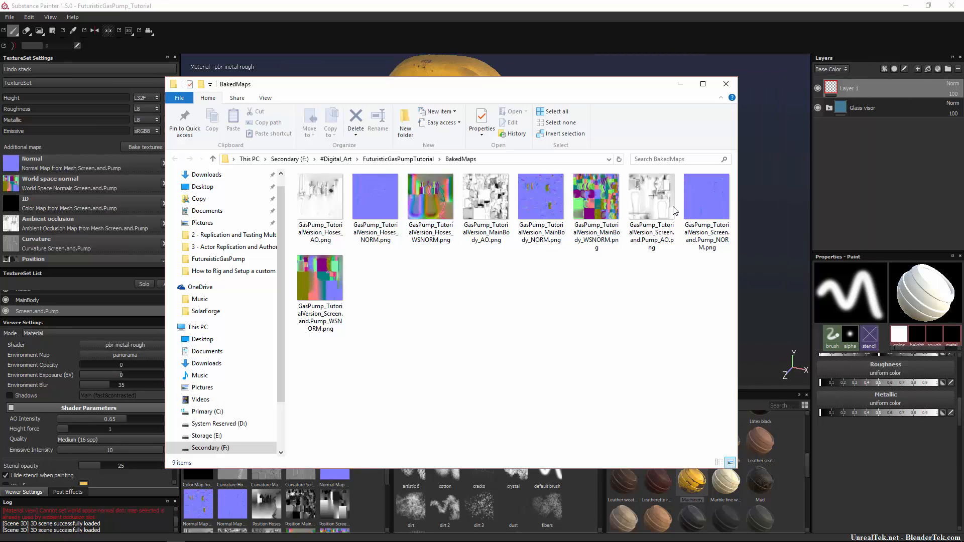
{"action": "double_click", "coordinate": [675, 211]}
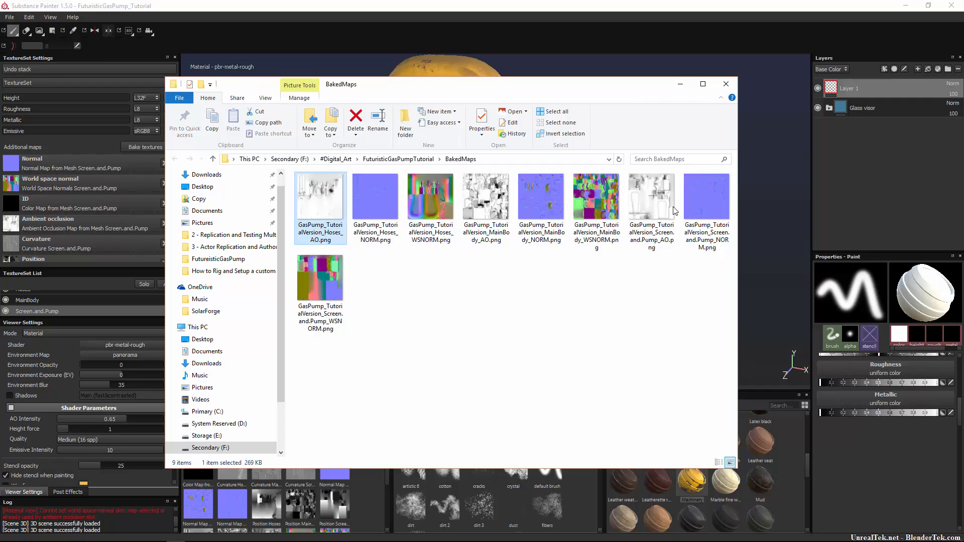
{"action": "key", "text": "alt+F4"}
{"action": "left_click", "coordinate": [675, 211]}
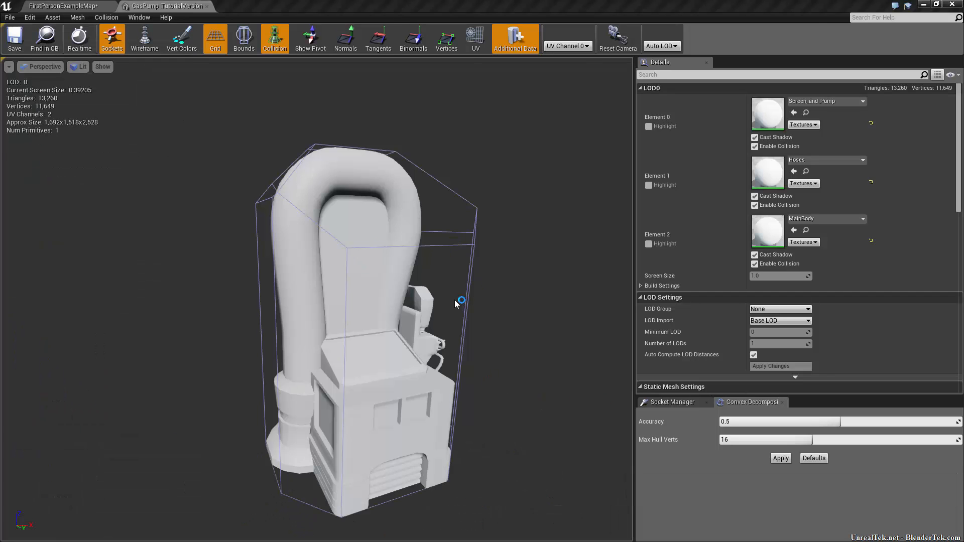
Switch to Unreal Engine, open the Hoses material from the Gaspump folder and add two Texture Sample nodes
{"action": "right_click_drag", "start_coordinate": [455, 300], "coordinate": [530, 254]}
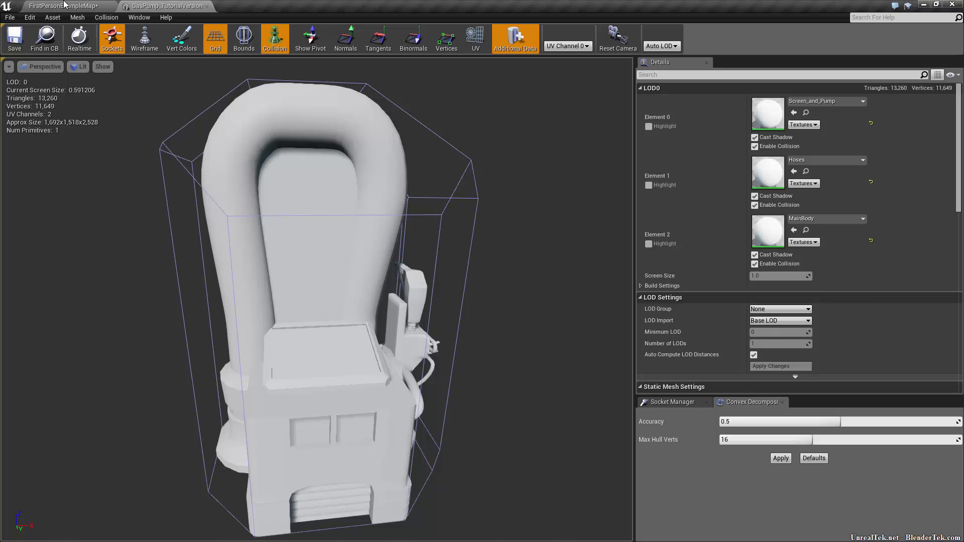
{"action": "left_click", "coordinate": [63, 6]}
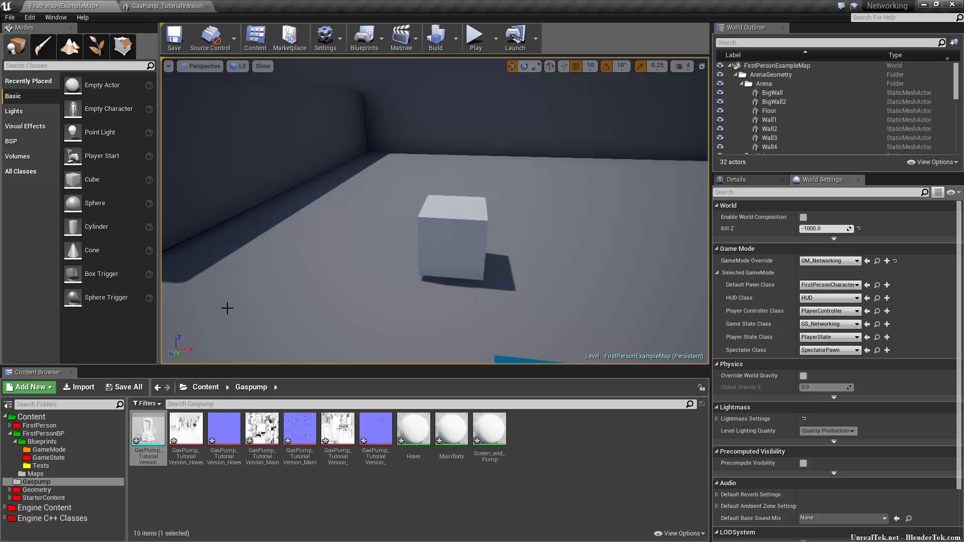
{"action": "left_click", "coordinate": [421, 436]}
{"action": "double_click", "coordinate": [421, 436]}
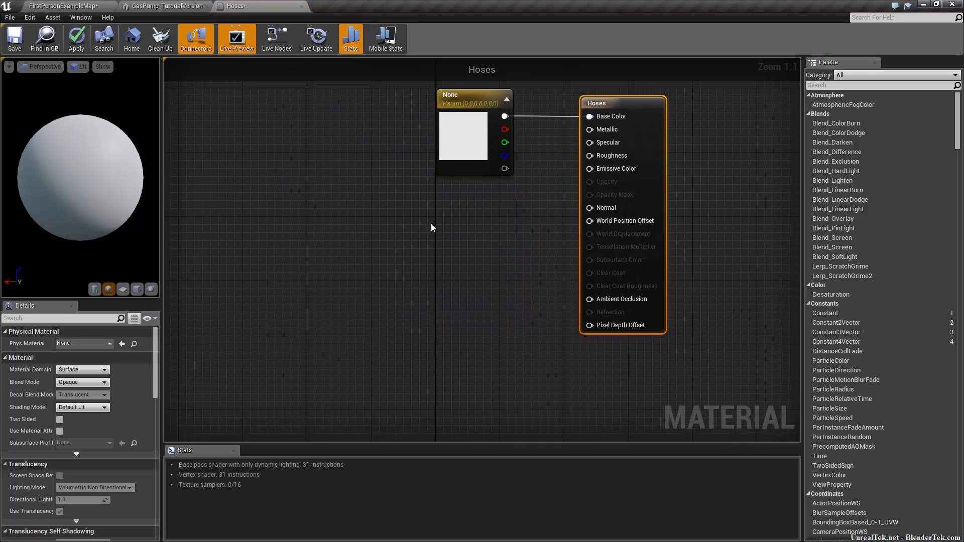
{"action": "left_click", "coordinate": [387, 208]}
{"action": "left_click", "coordinate": [395, 360]}
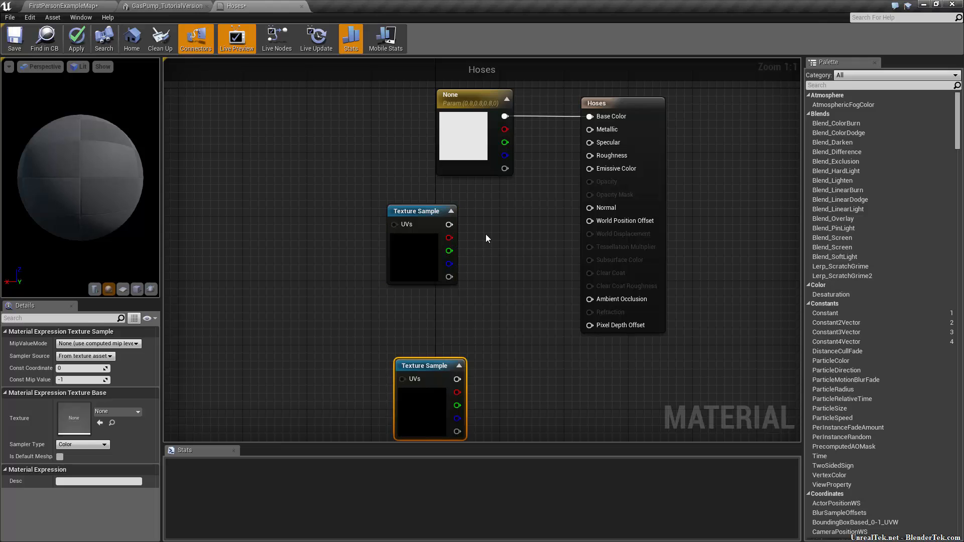
Open the MainBody and Screen_and_Pump materials from the Gaspump folder
{"action": "left_click", "coordinate": [57, 4]}
{"action": "double_click", "coordinate": [450, 440]}
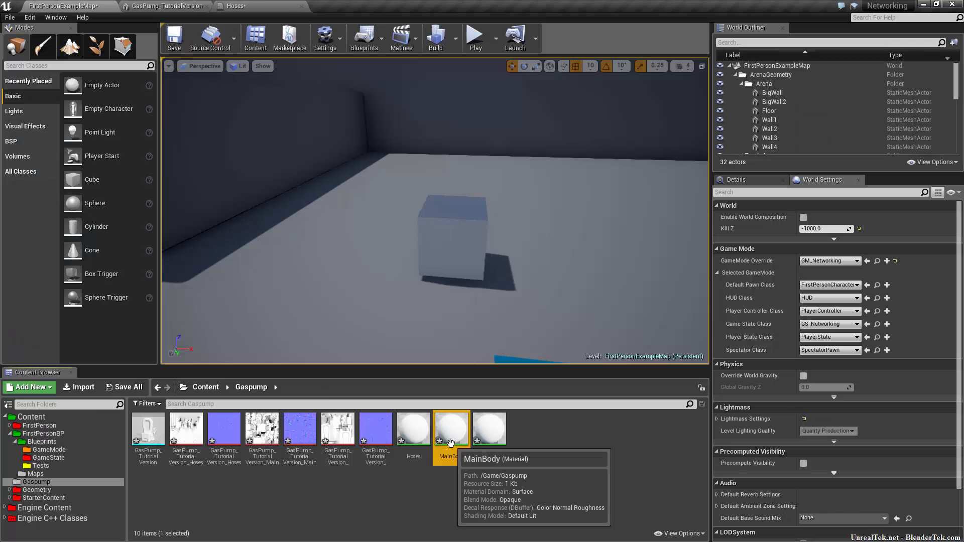
{"action": "left_click", "coordinate": [85, 5]}
{"action": "double_click", "coordinate": [482, 450]}
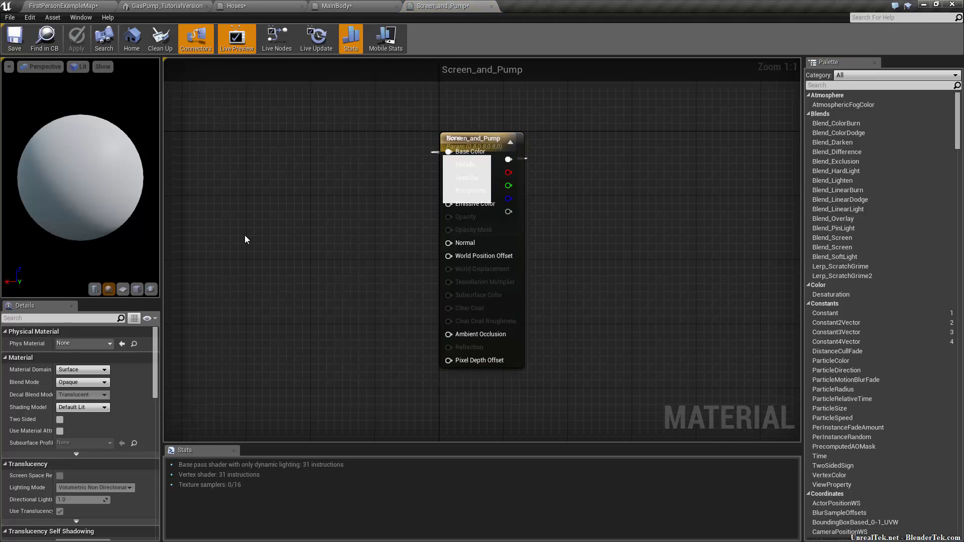
Add two Texture Sample nodes to the Screen_and_Pump material and copy them into the MainBody material
{"action": "left_click", "coordinate": [245, 235]}
{"action": "left_click", "coordinate": [253, 364]}
{"action": "key", "text": "ctrl+a"}
{"action": "key", "text": "ctrl+c"}
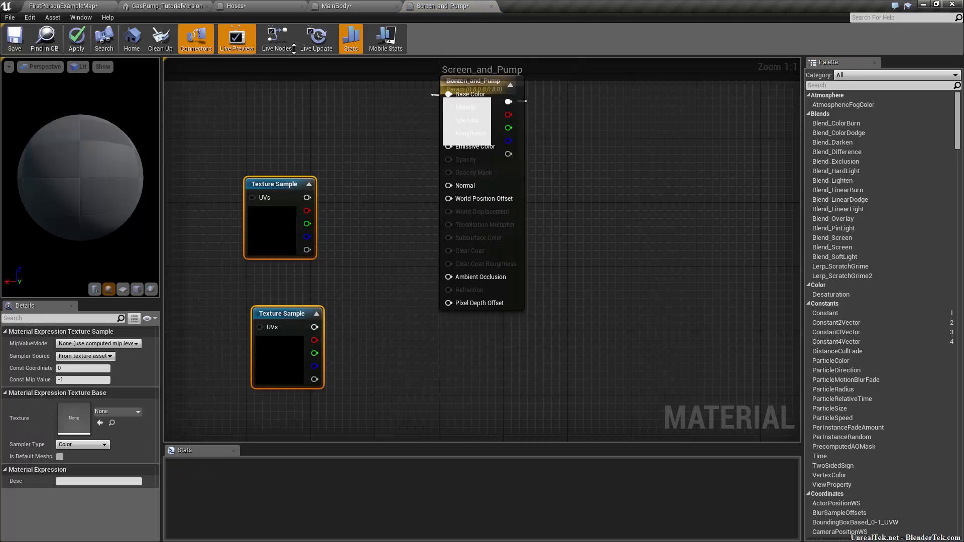
{"action": "left_click", "coordinate": [336, 7]}
{"action": "key", "text": "ctrl+v"}
{"action": "left_click", "coordinate": [312, 205]}
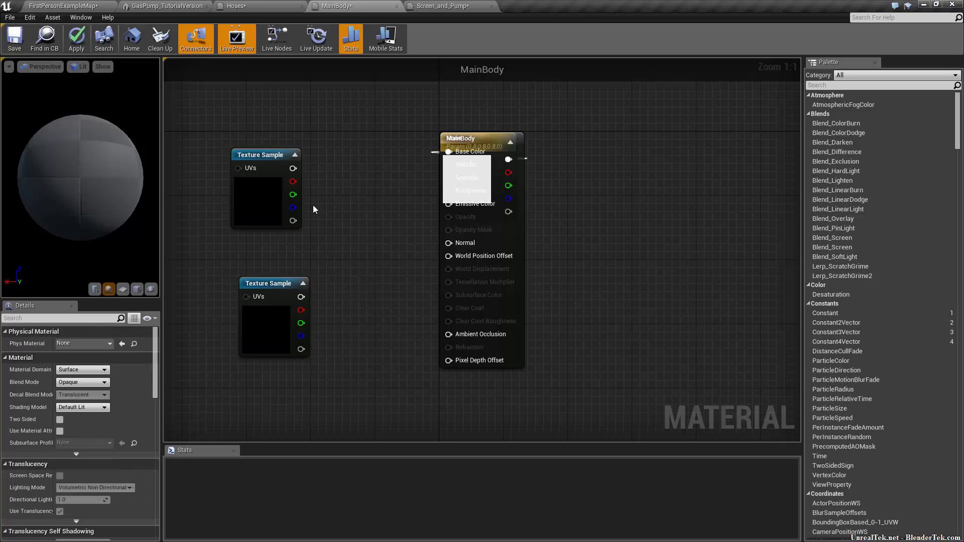
Assign GasPump_TutorialVersion_MainBody_AO to MainBody's upper Texture Sample and GasPump_TutorialVersion_MainBody_NORM to the lower one
{"action": "left_click", "coordinate": [279, 166]}
{"action": "left_click", "coordinate": [120, 415]}
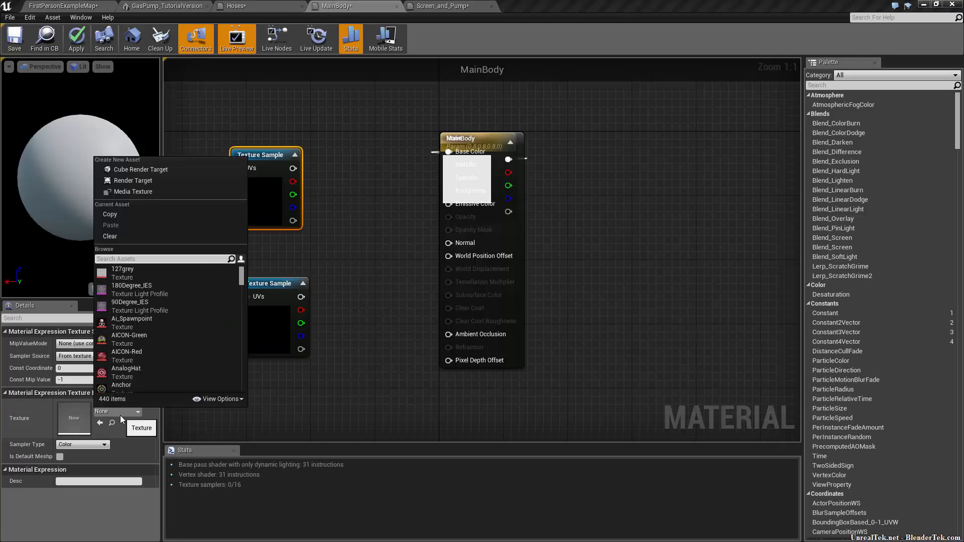
{"action": "type", "text": "body"}
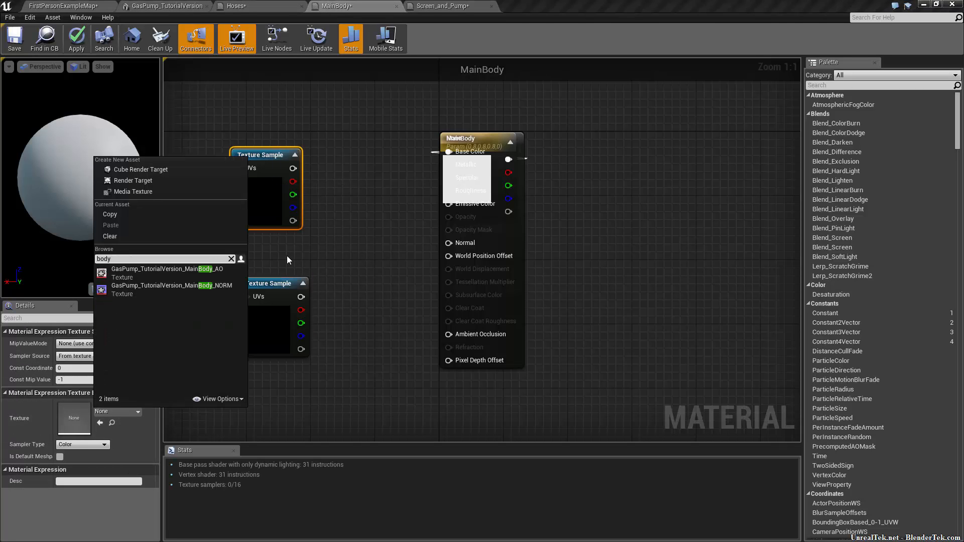
{"action": "left_click", "coordinate": [200, 272]}
{"action": "left_click", "coordinate": [264, 334]}
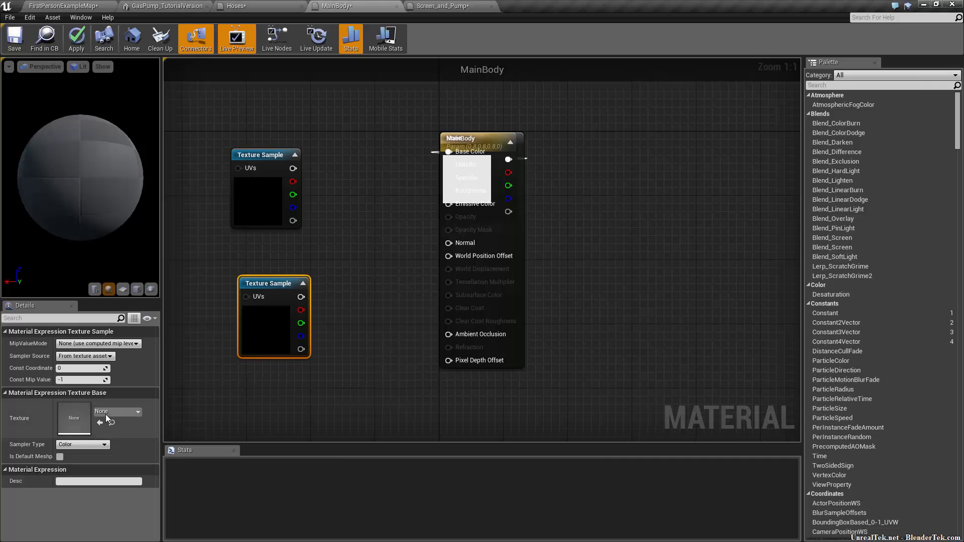
{"action": "left_click", "coordinate": [103, 414]}
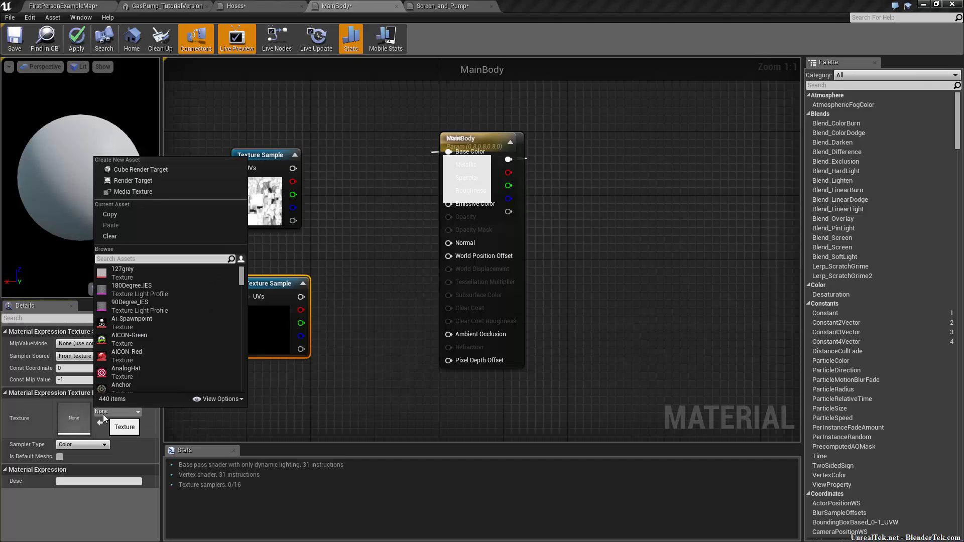
{"action": "type", "text": "ody o"}
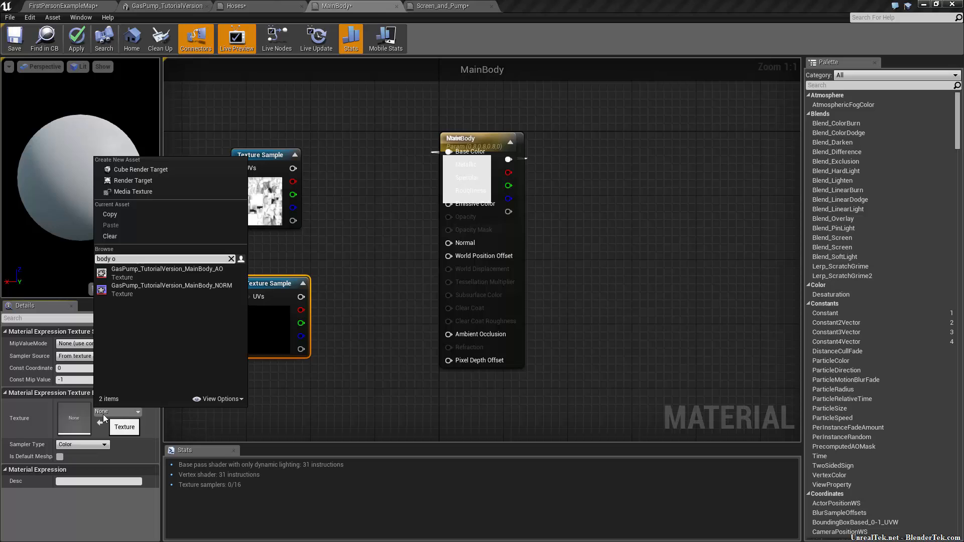
{"action": "left_click", "coordinate": [172, 288]}
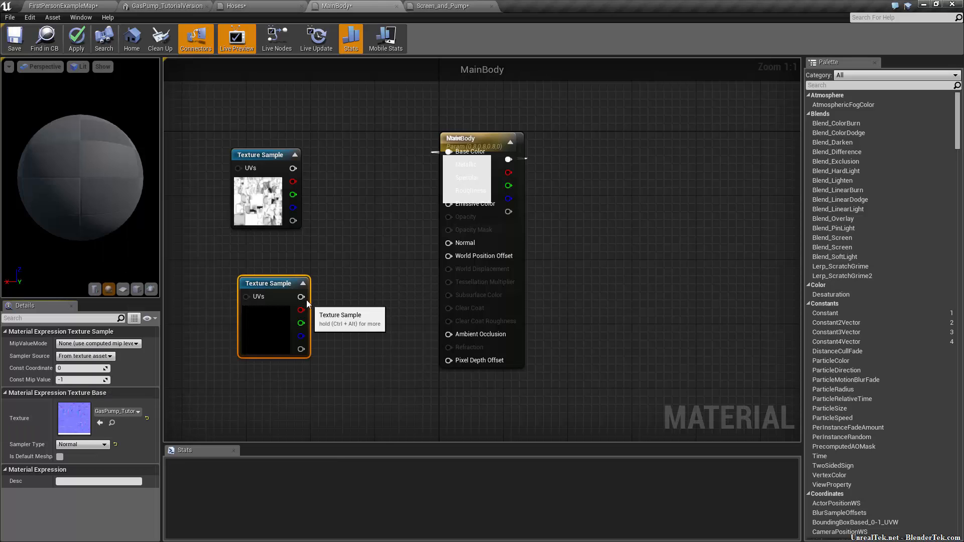
Connect MainBody's normal map to Normal and its AO map to Ambient Occlusion, and save the material
{"action": "left_click_drag", "start_coordinate": [302, 297], "coordinate": [448, 243]}
{"action": "left_click_drag", "start_coordinate": [448, 334], "coordinate": [293, 169]}
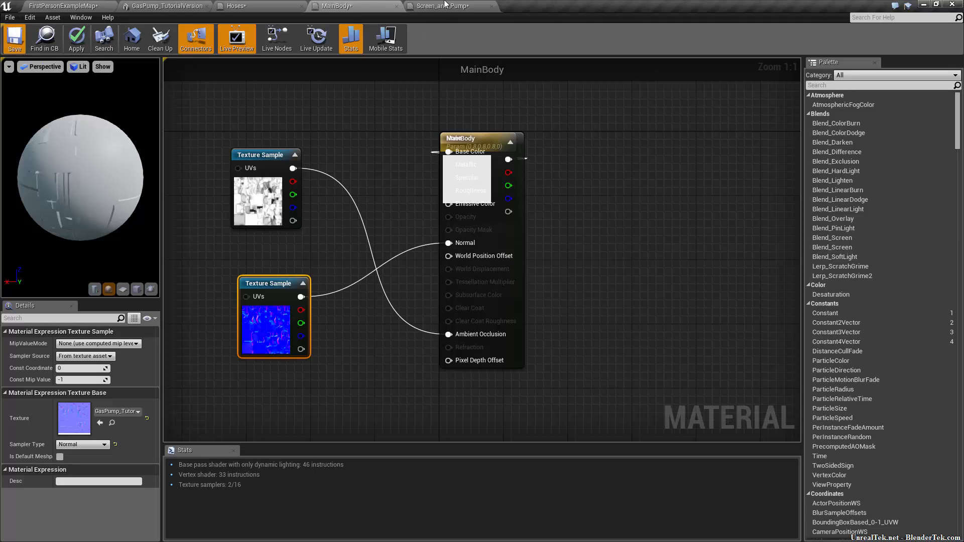
{"action": "key", "text": "ctrl+s"}
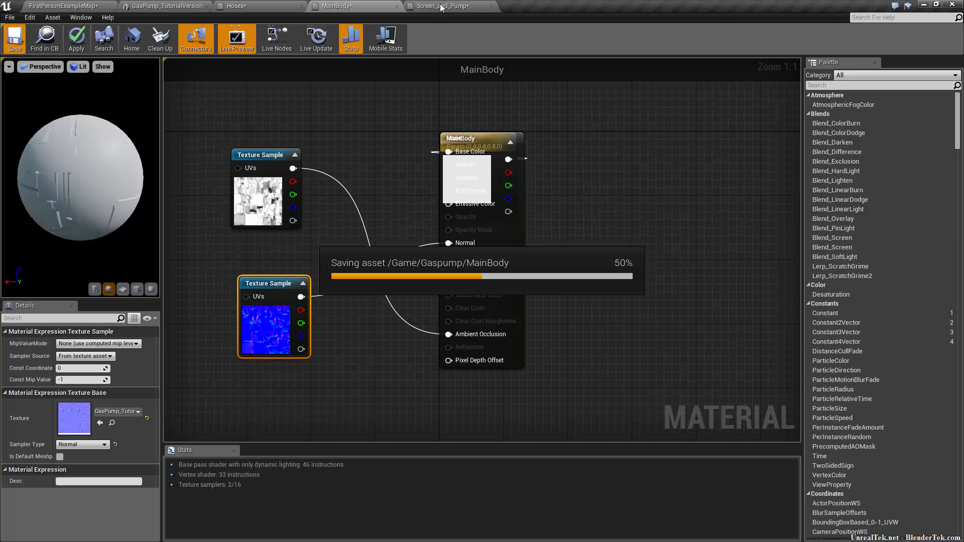
In the Screen_and_Pump material, assign the Screen_and_Pump AO texture to the upper Texture Sample and the matching normal texture to the lower one
{"action": "left_click", "coordinate": [441, 6]}
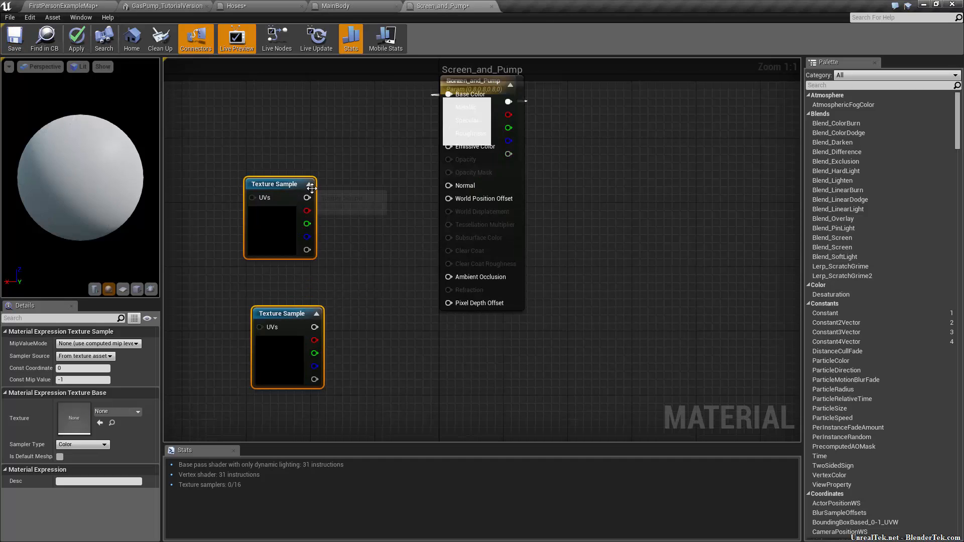
{"action": "left_click", "coordinate": [125, 410]}
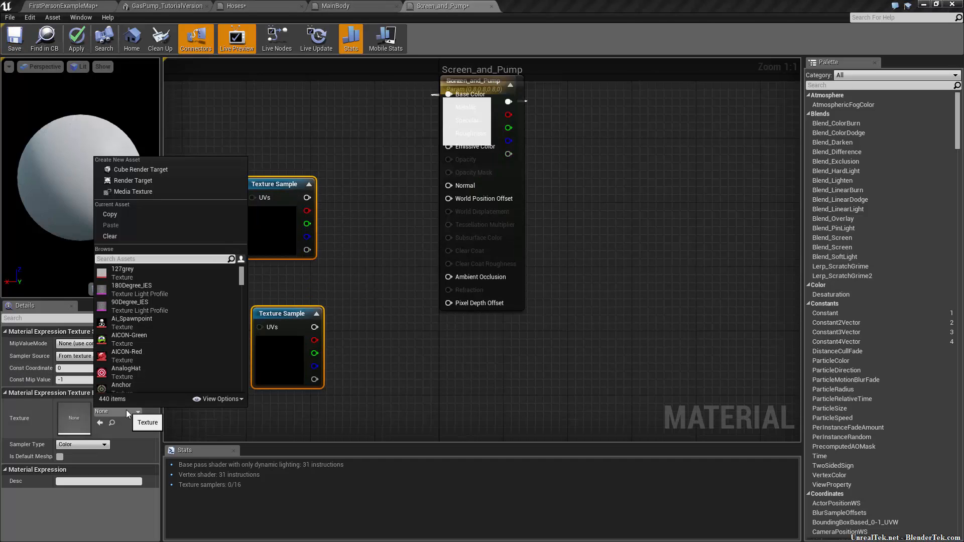
{"action": "type", "text": "pump"}
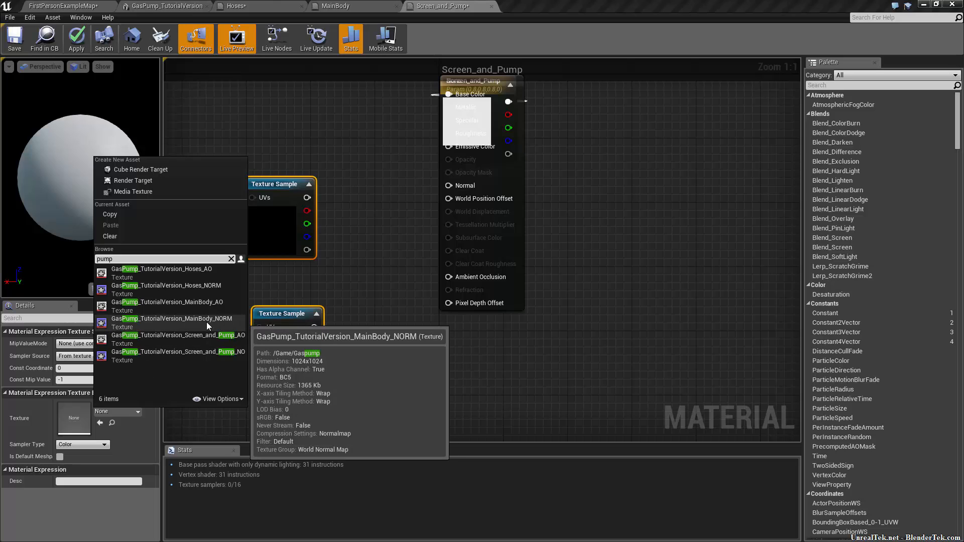
{"action": "type", "text": " screen"}
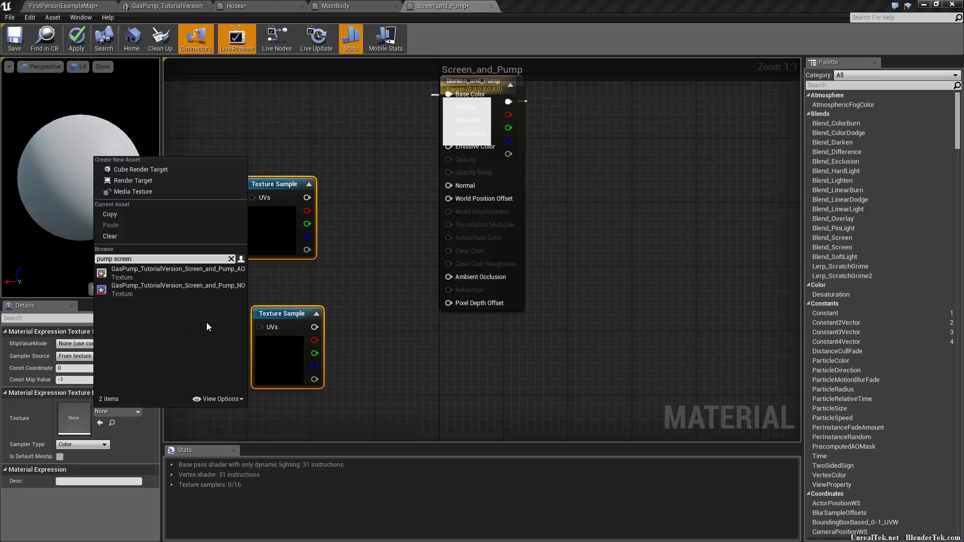
{"action": "left_click", "coordinate": [215, 272]}
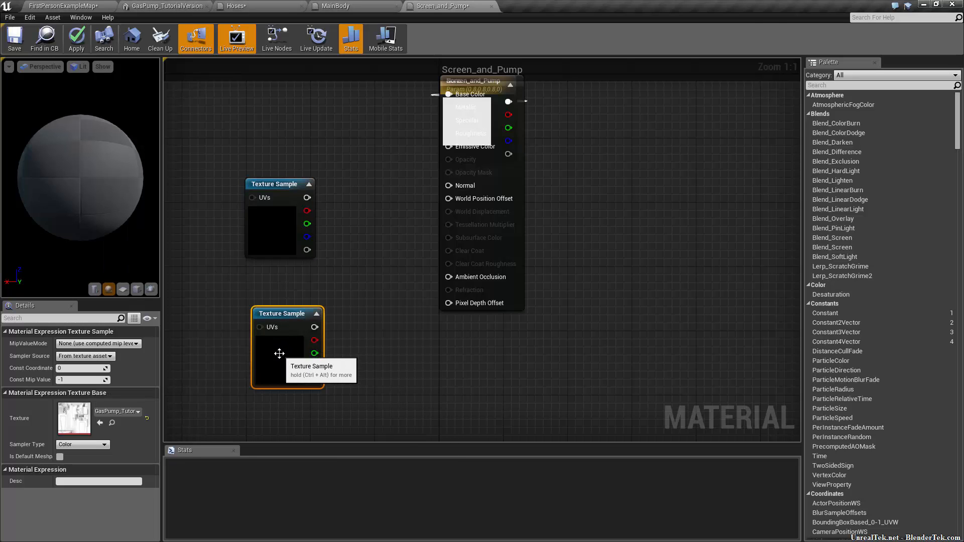
{"action": "left_click", "coordinate": [117, 411]}
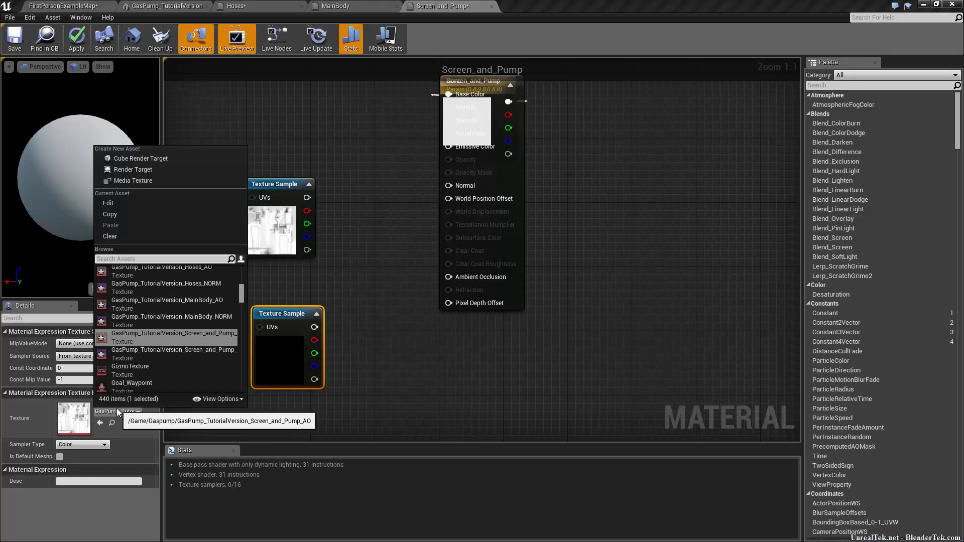
{"action": "left_click", "coordinate": [198, 355]}
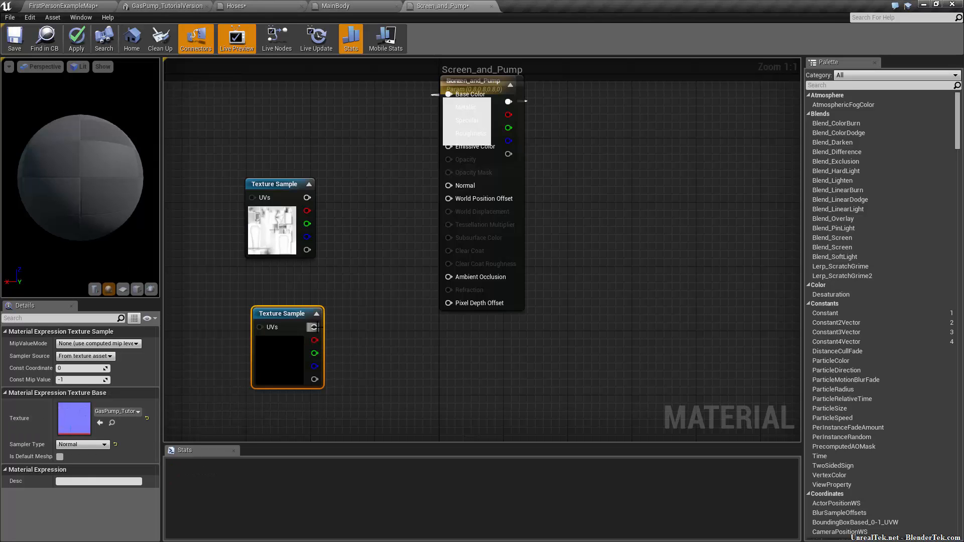
Connect Screen_and_Pump's normal map to Normal and its AO map to Ambient Occlusion, and save the material
{"action": "left_click_drag", "start_coordinate": [314, 327], "coordinate": [448, 185]}
{"action": "left_click_drag", "start_coordinate": [449, 277], "coordinate": [307, 198]}
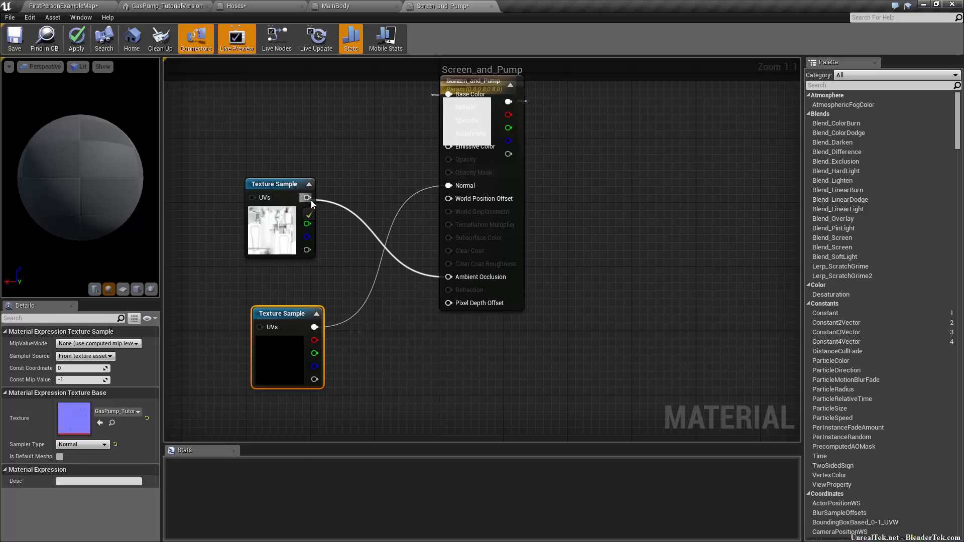
{"action": "left_click", "coordinate": [19, 49]}
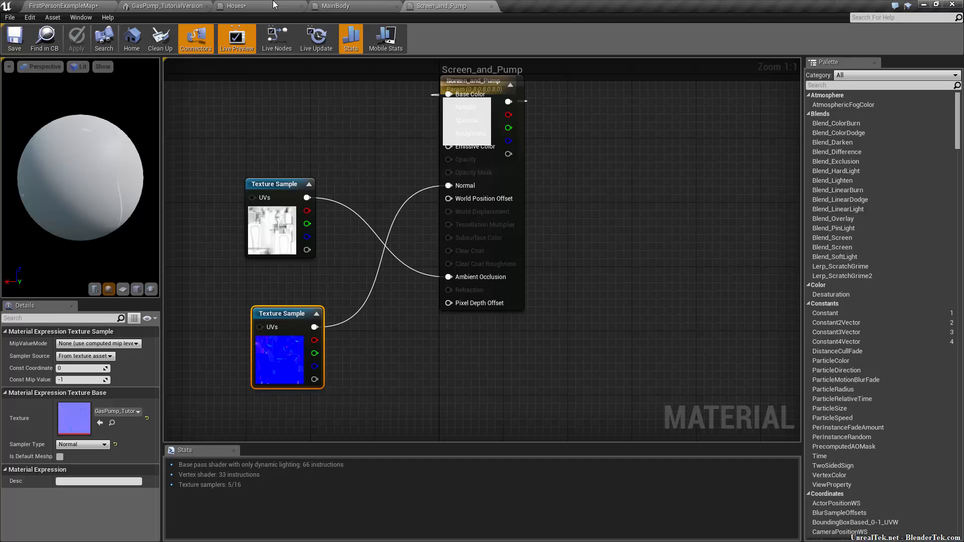
In the Hoses material, assign GasPump_TutorialVersion_Hoses_AO to the upper Texture Sample and GasPump_TutorialVersion_Hoses_NORM to the lower one
{"action": "left_click", "coordinate": [275, 5]}
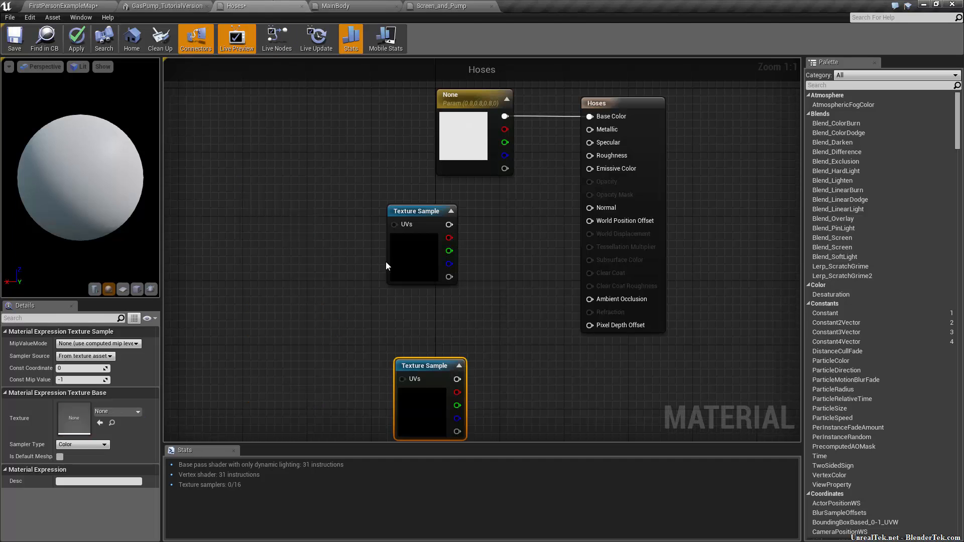
{"action": "left_click", "coordinate": [406, 273]}
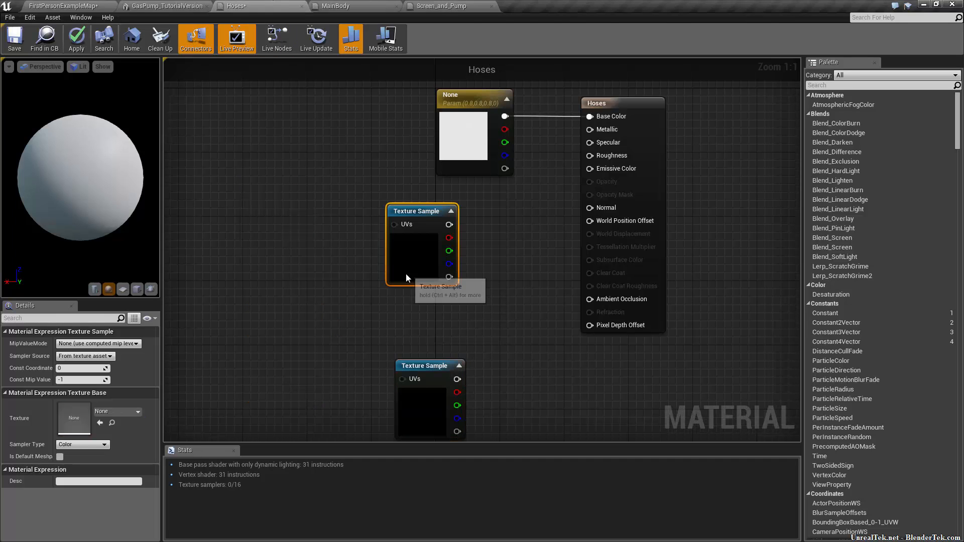
{"action": "left_click", "coordinate": [118, 412]}
{"action": "type", "text": "hoses"}
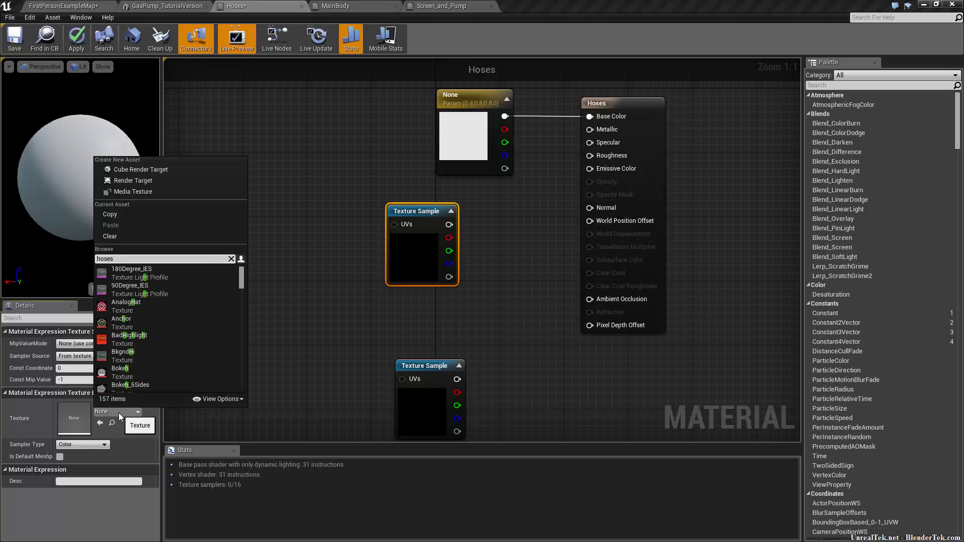
{"action": "left_click", "coordinate": [219, 275]}
{"action": "left_click", "coordinate": [427, 418]}
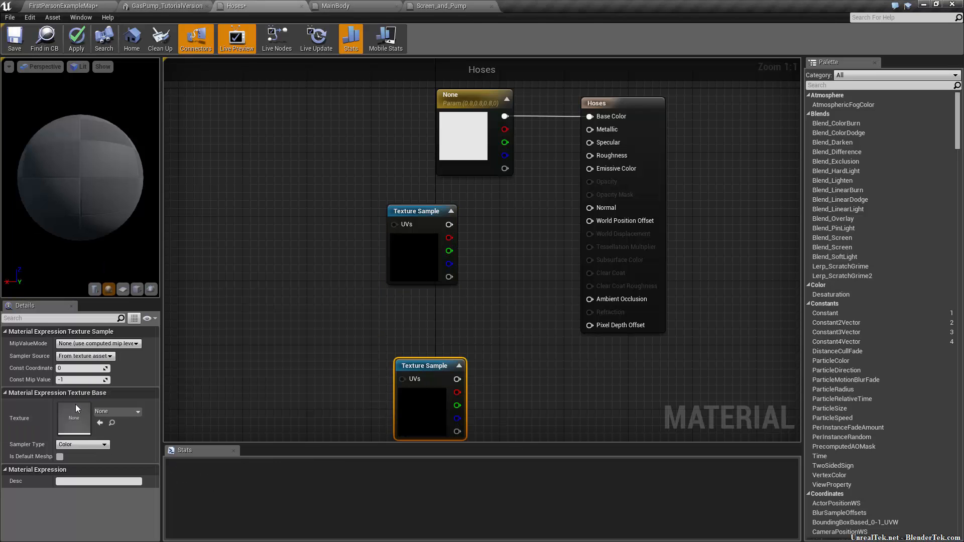
{"action": "left_click", "coordinate": [106, 412]}
{"action": "type", "text": "hoses"}
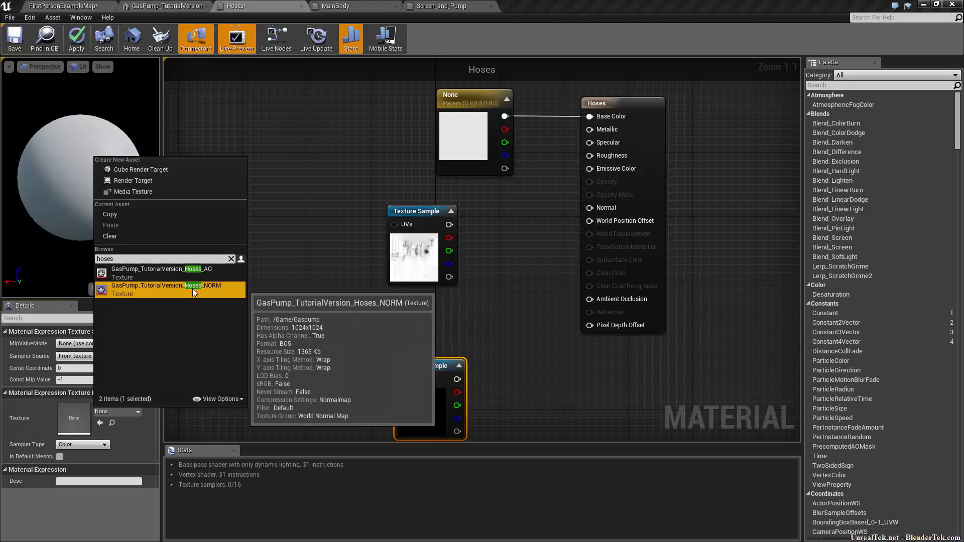
{"action": "left_click", "coordinate": [221, 290]}
Connect the Hoses AO map to Ambient Occlusion and the Hoses normal map to Normal
{"action": "left_click_drag", "start_coordinate": [455, 224], "coordinate": [611, 300]}
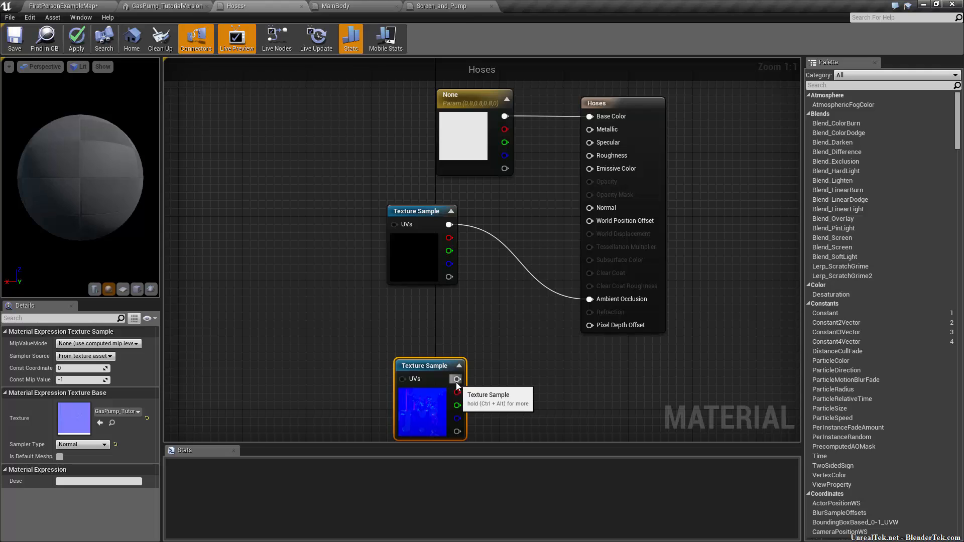
{"action": "left_click_drag", "start_coordinate": [456, 381], "coordinate": [591, 208]}
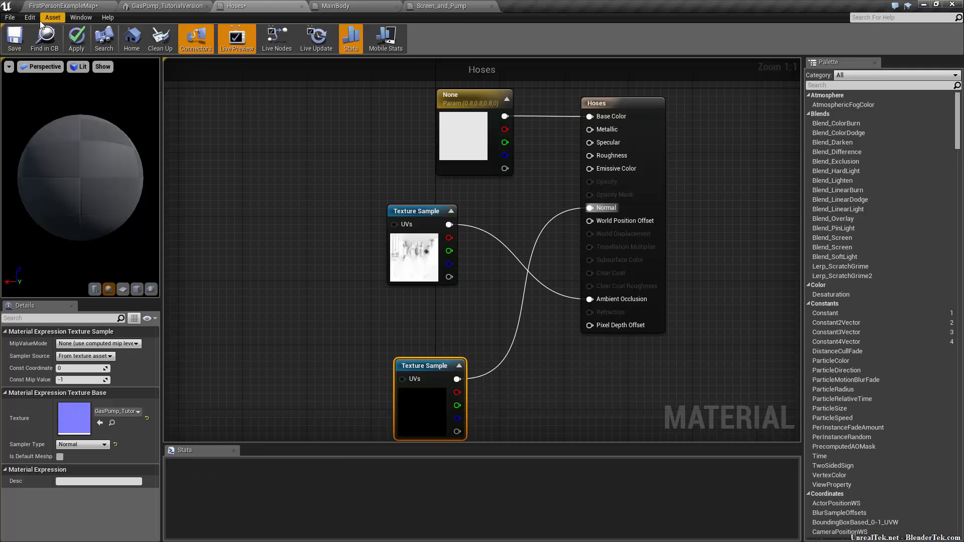
Save the Hoses material, and close the gas pump mesh editor and the Hoses, MainBody and Screen_and_Pump material editors
{"action": "left_click", "coordinate": [15, 38]}
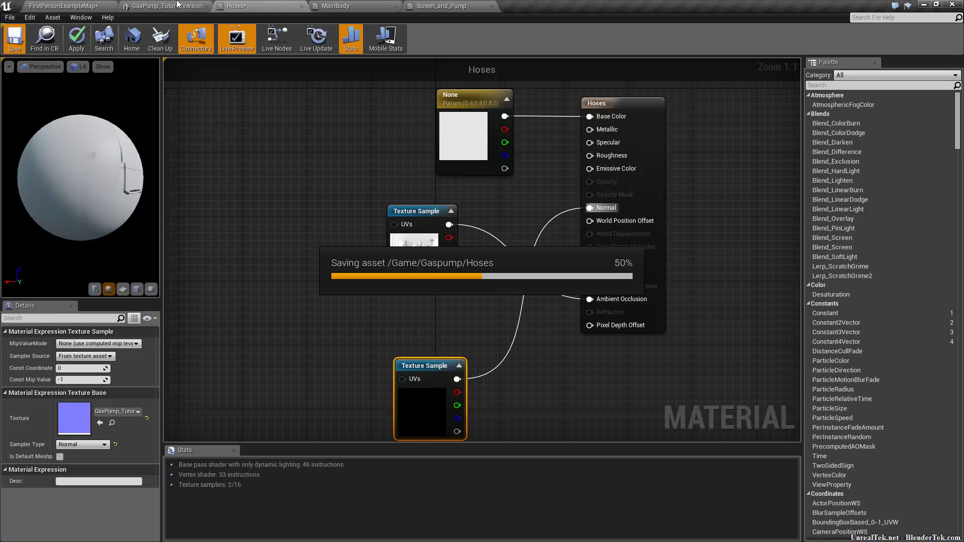
{"action": "left_click", "coordinate": [160, 5]}
{"action": "left_click_drag", "start_coordinate": [385, 317], "coordinate": [313, 351]}
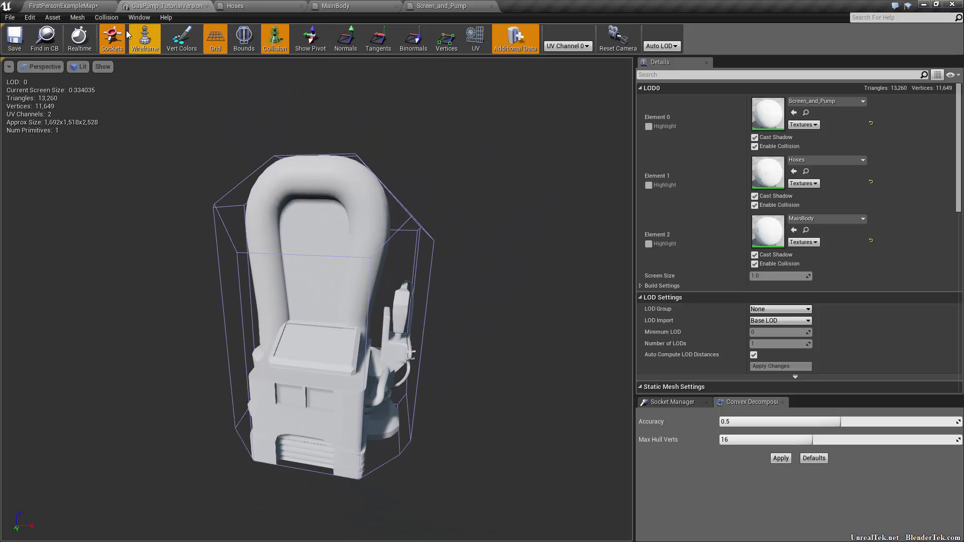
{"action": "left_click", "coordinate": [207, 6]}
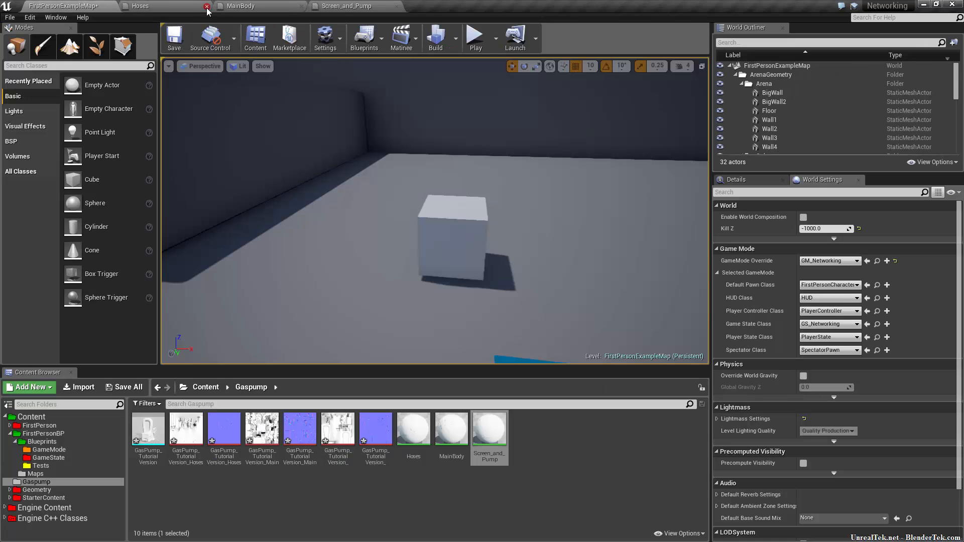
{"action": "left_click", "coordinate": [207, 6]}
{"action": "left_click", "coordinate": [207, 6]}
{"action": "left_click", "coordinate": [207, 6]}
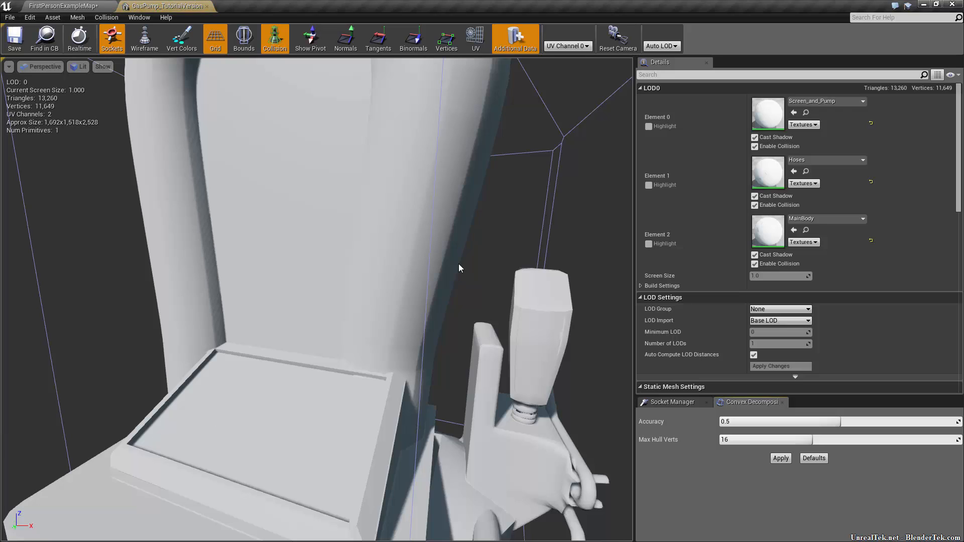
Try SceneDepthWorldUnits on Element 0 and HighResScreenshotMask on Element 1 of the gas pump mesh, and reassign Screen_and_Pump and Hoses
{"action": "mouse_move", "coordinate": [460, 268]}
{"action": "right_mouse_down"}
{"action": "mouse_move", "coordinate": [462, 289]}
{"action": "mouse_move", "coordinate": [392, 284]}
{"action": "mouse_move", "coordinate": [460, 273]}
{"action": "right_mouse_up"}
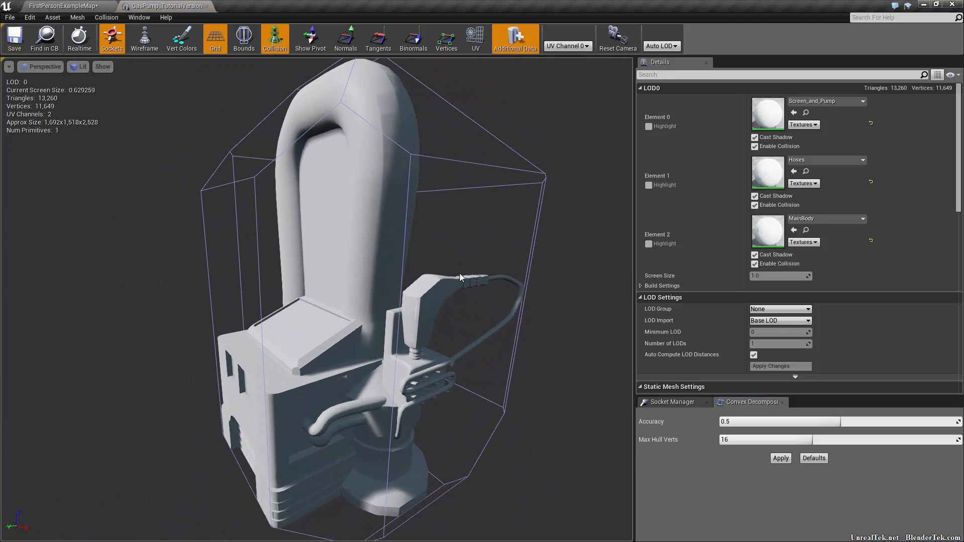
{"action": "left_click", "coordinate": [806, 103]}
{"action": "left_click", "coordinate": [825, 271]}
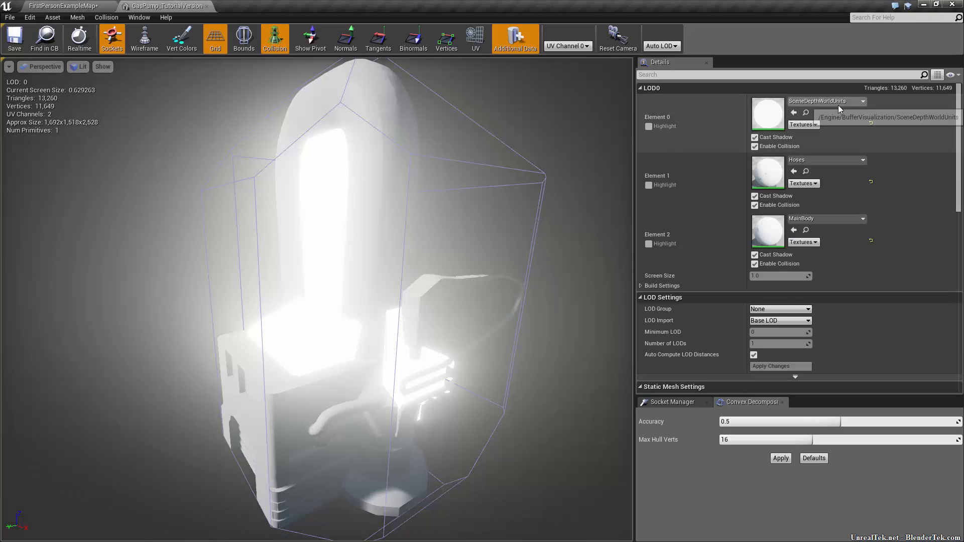
{"action": "left_click", "coordinate": [839, 103]}
{"action": "type", "text": "screen"}
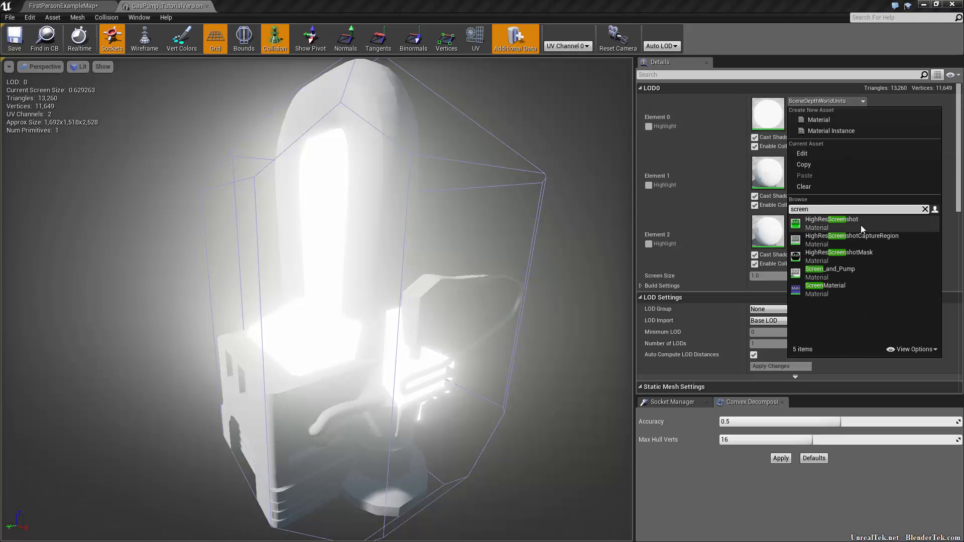
{"action": "left_click", "coordinate": [862, 274]}
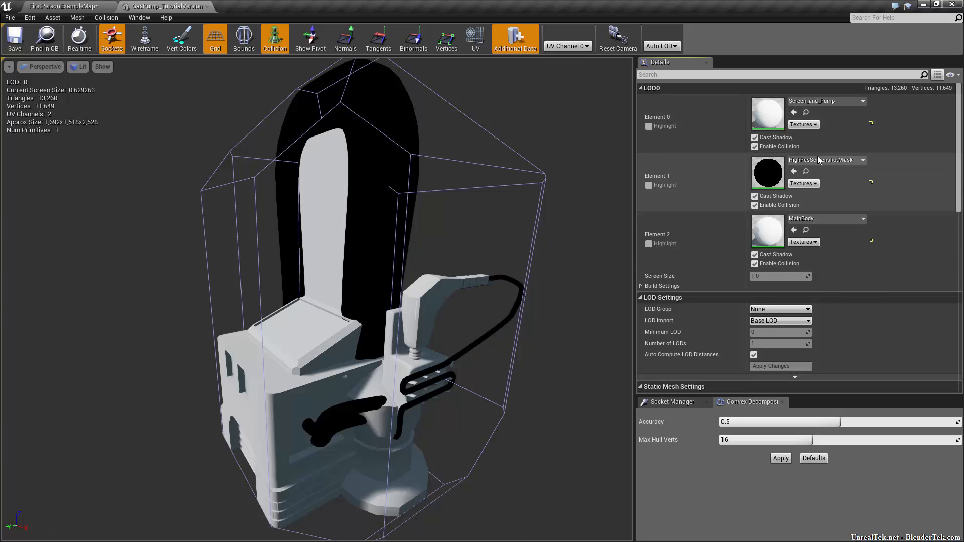
{"action": "left_click", "coordinate": [818, 159]}
{"action": "left_click", "coordinate": [834, 363]}
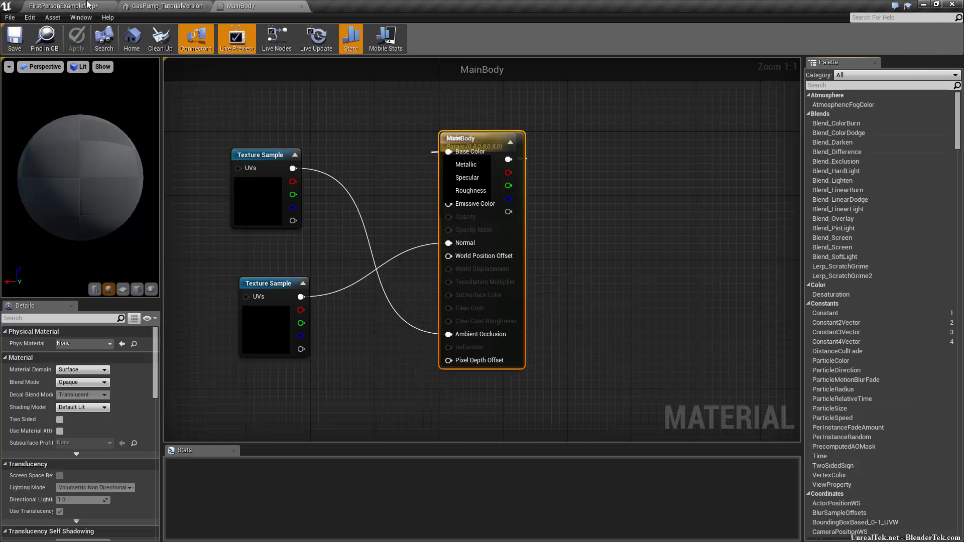
Return to the gas pump mesh and examine how the baked maps look on its front, corners and base vents
{"action": "left_click", "coordinate": [87, 5]}
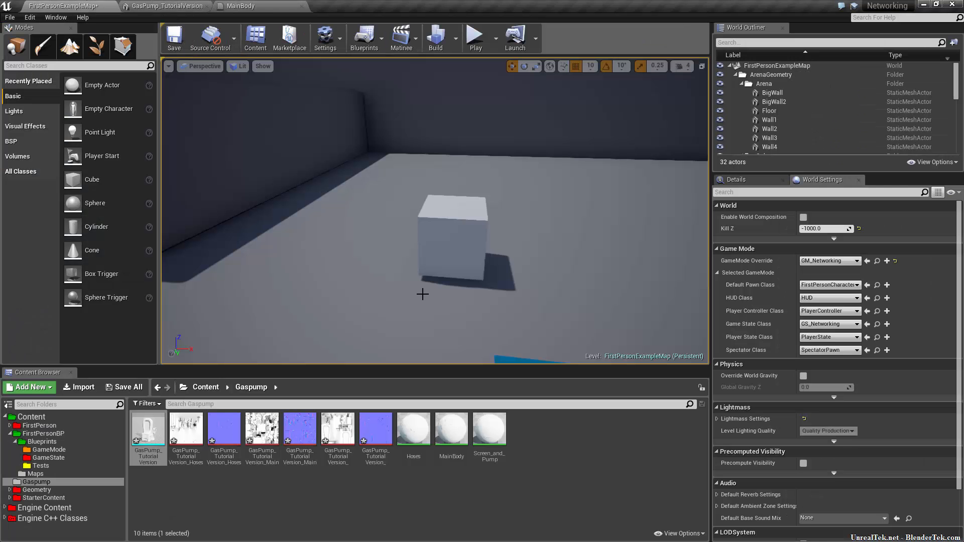
{"action": "left_click", "coordinate": [183, 5]}
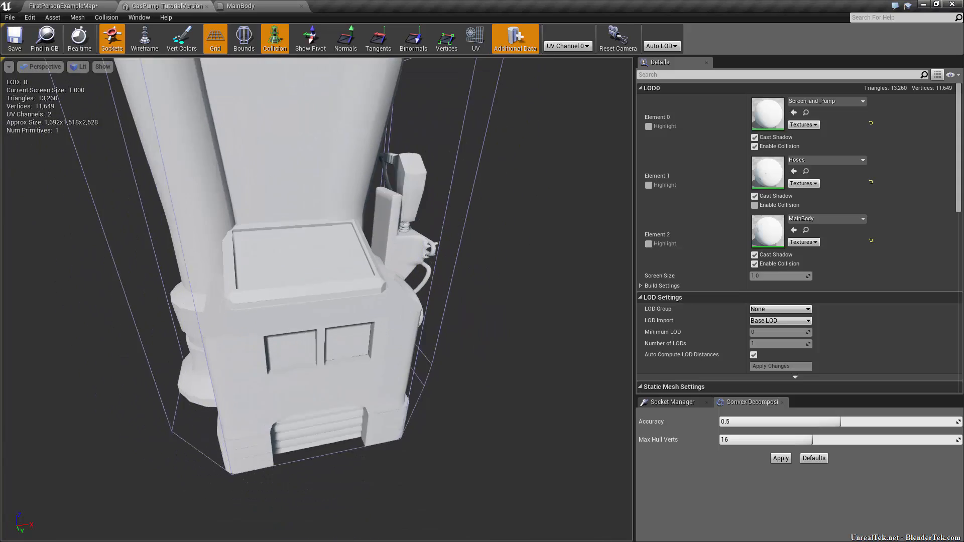
{"action": "right_click_drag", "start_coordinate": [316, 301], "coordinate": [266, 286]}
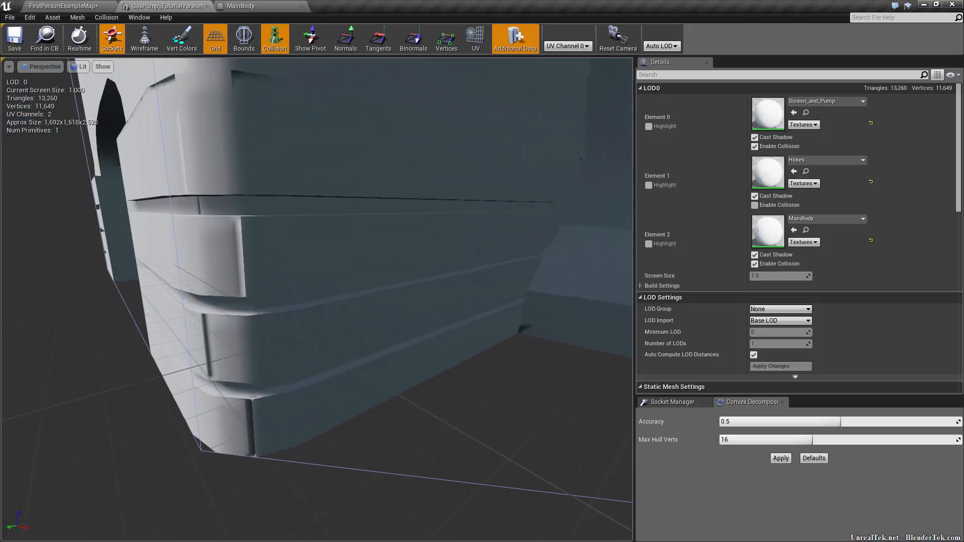
{"action": "right_click_drag", "start_coordinate": [266, 245], "coordinate": [301, 248]}
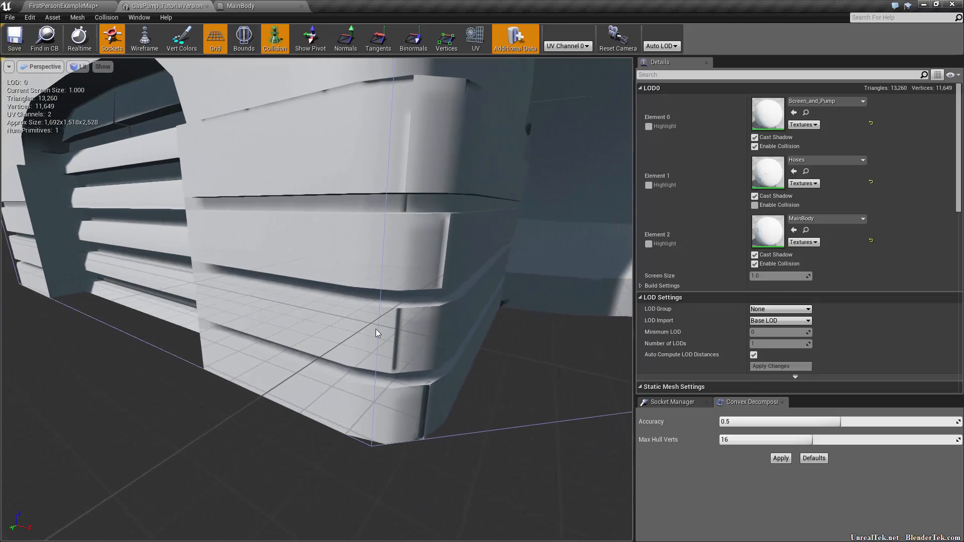
{"action": "right_click_drag", "start_coordinate": [378, 334], "coordinate": [281, 322]}
{"action": "right_click_drag", "start_coordinate": [374, 369], "coordinate": [393, 370]}
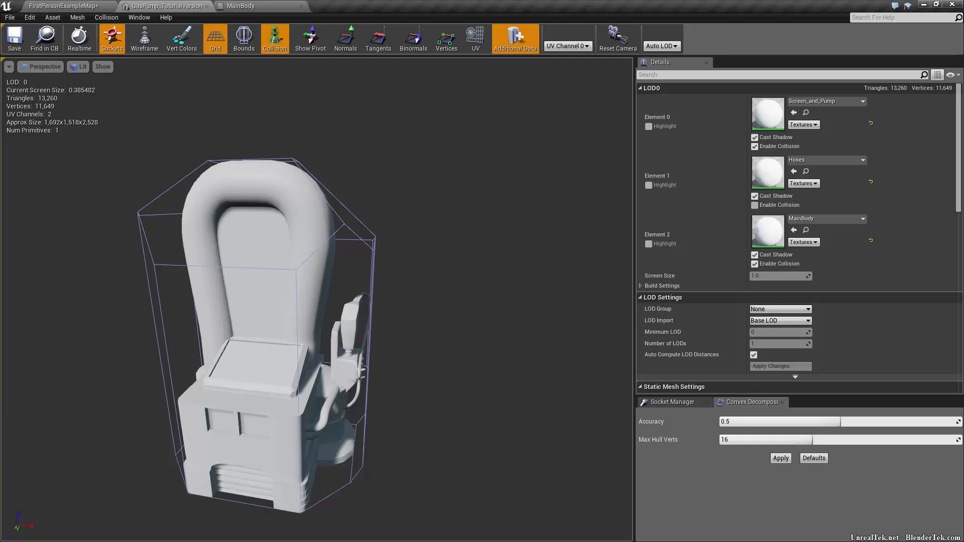